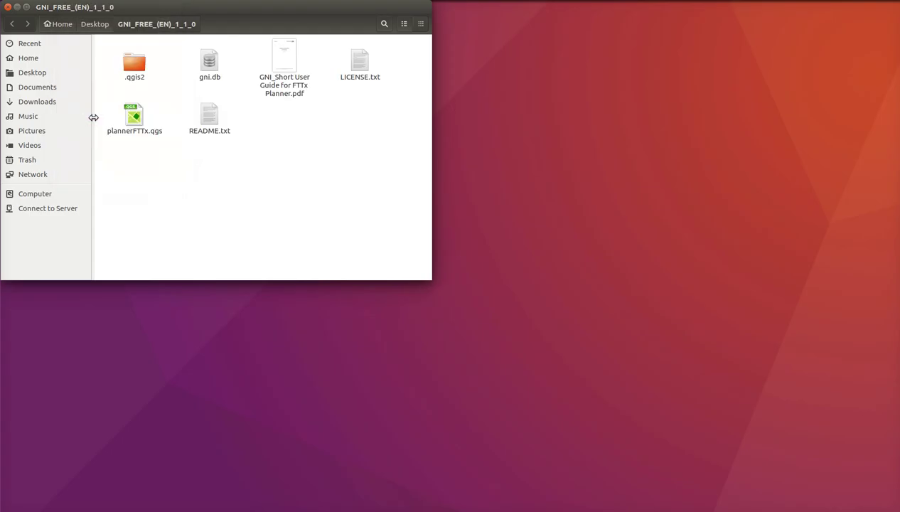
- Open the plannerFTTx.qgs project from the GNI_FREE_(EN)_1_1_0 folder in QGIS and close the log messages
{"action": "left_click", "coordinate": [138, 116]}
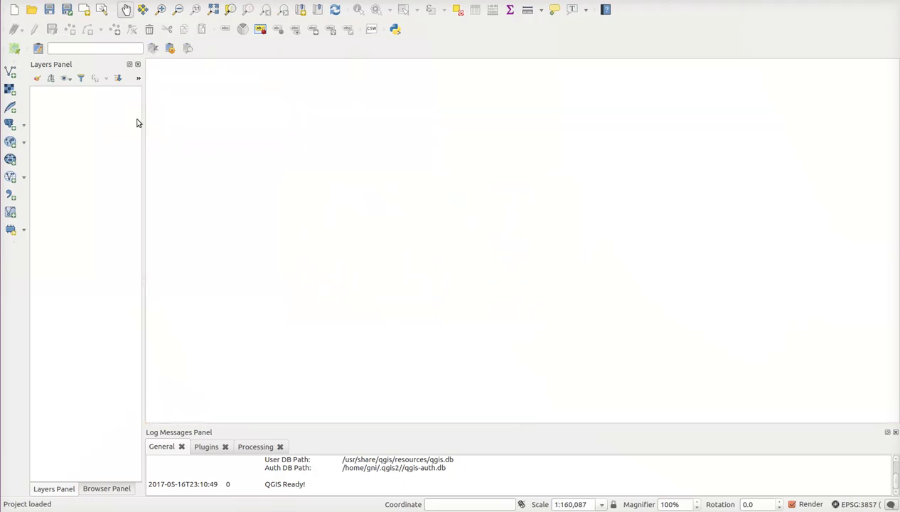
{"action": "left_click", "coordinate": [895, 433]}
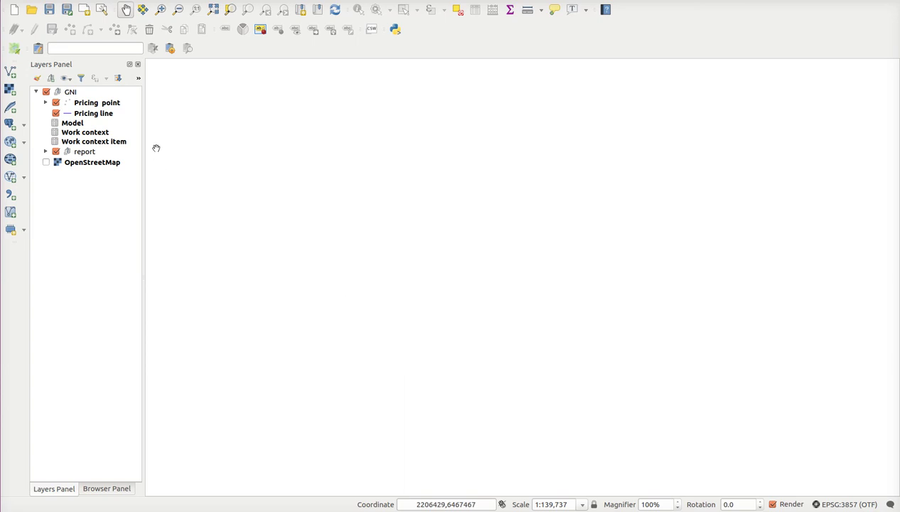
- Open the existing Sperenberg work context from the Work Context Tracer
{"action": "left_click", "coordinate": [39, 49]}
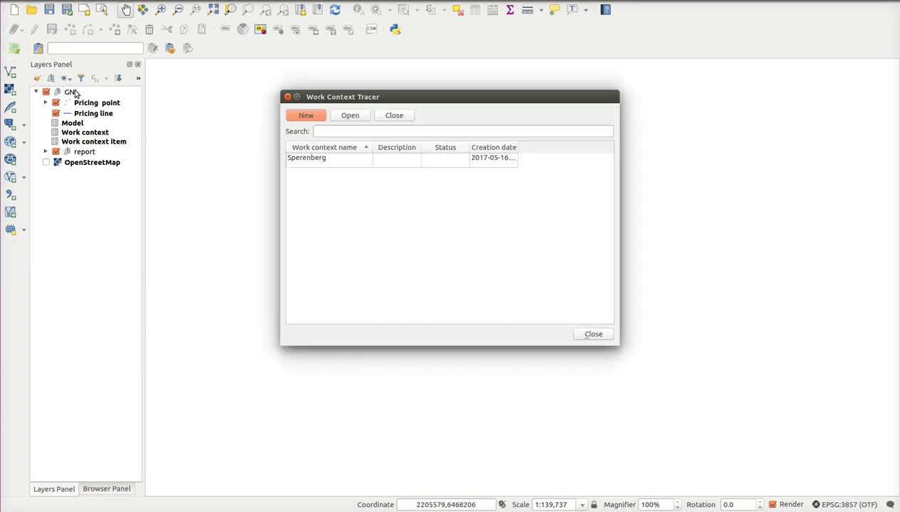
{"action": "left_click", "coordinate": [317, 164]}
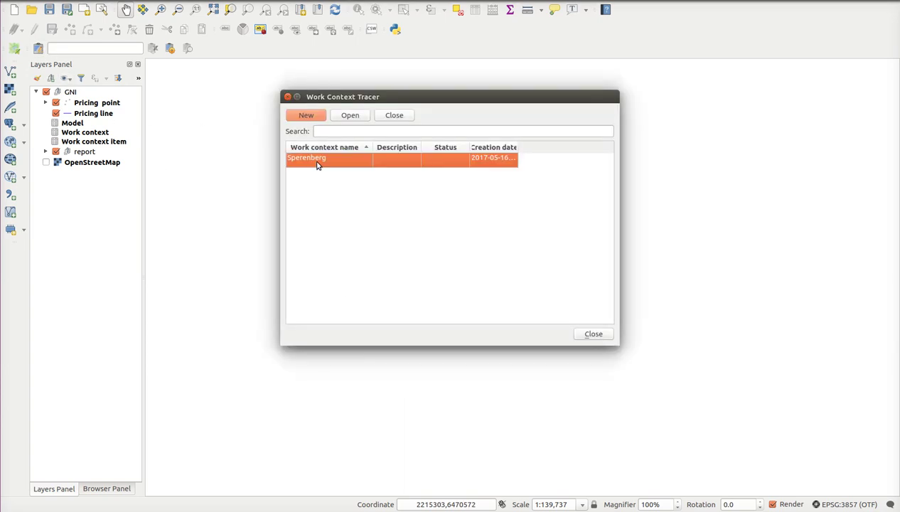
{"action": "left_click", "coordinate": [350, 116]}
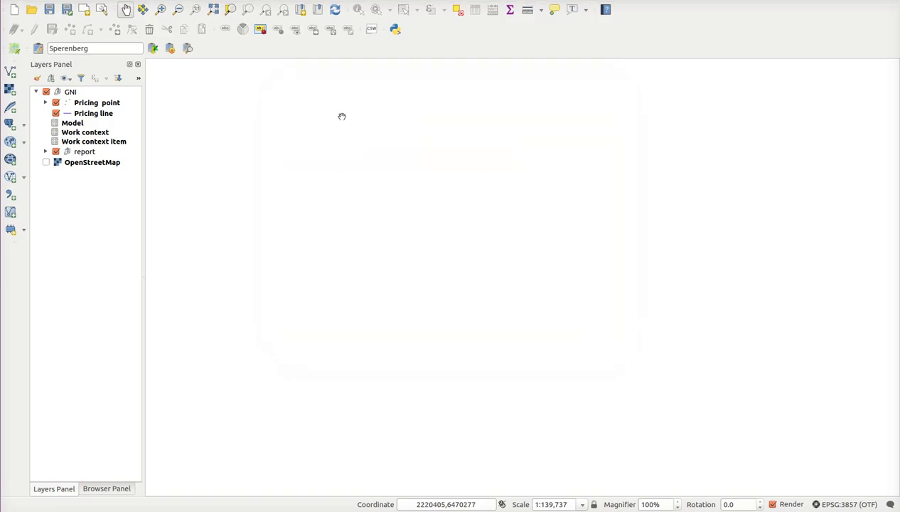
{"action": "left_click_drag", "start_coordinate": [51, 51], "coordinate": [91, 52]}
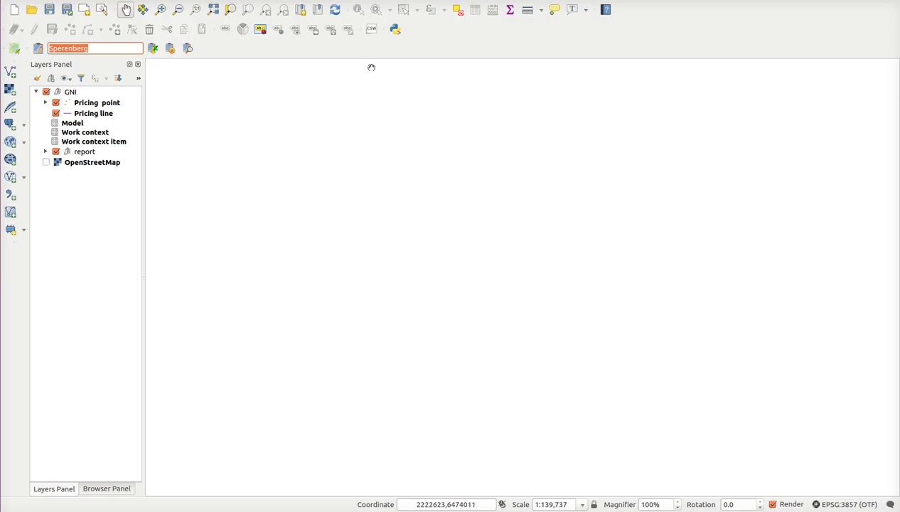
- Turn on the OpenStreetMap layer and zoom the map out from Kraków until Germany is in view
{"action": "left_click", "coordinate": [46, 162]}
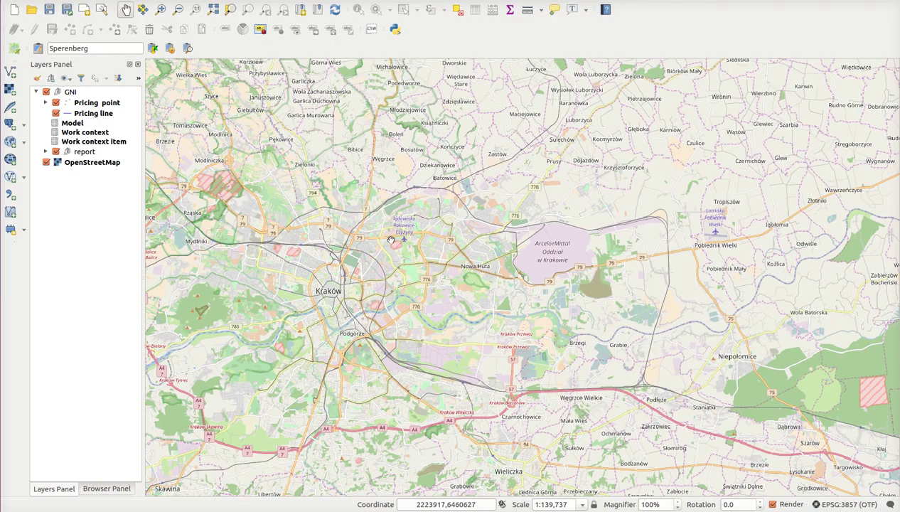
{"action": "scroll", "coordinate": [432, 306], "scroll_direction": "down", "scroll_amount": 1}
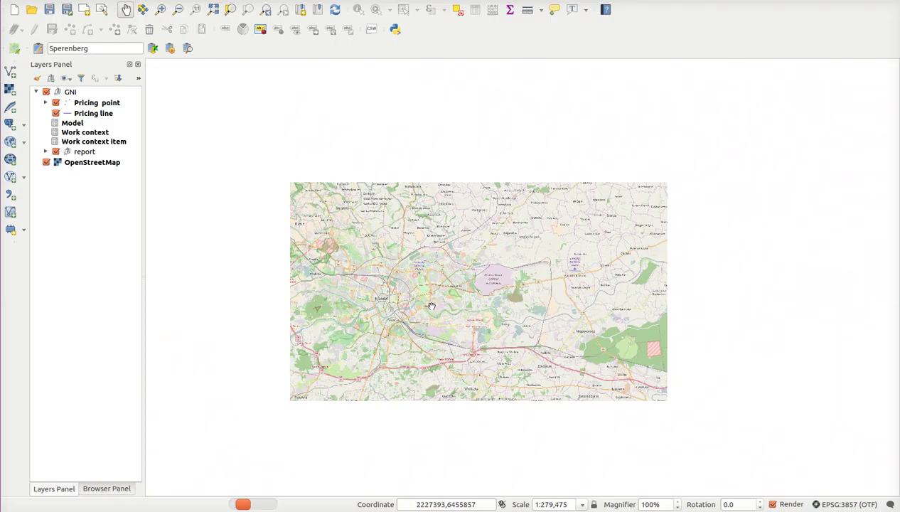
{"action": "scroll", "coordinate": [430, 306], "scroll_direction": "down", "scroll_amount": 1}
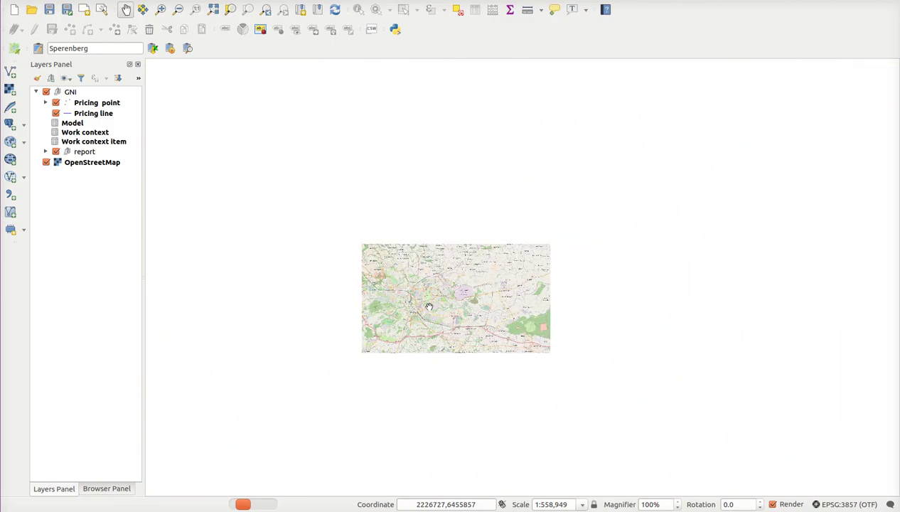
{"action": "scroll", "coordinate": [427, 308], "scroll_direction": "down", "scroll_amount": 1}
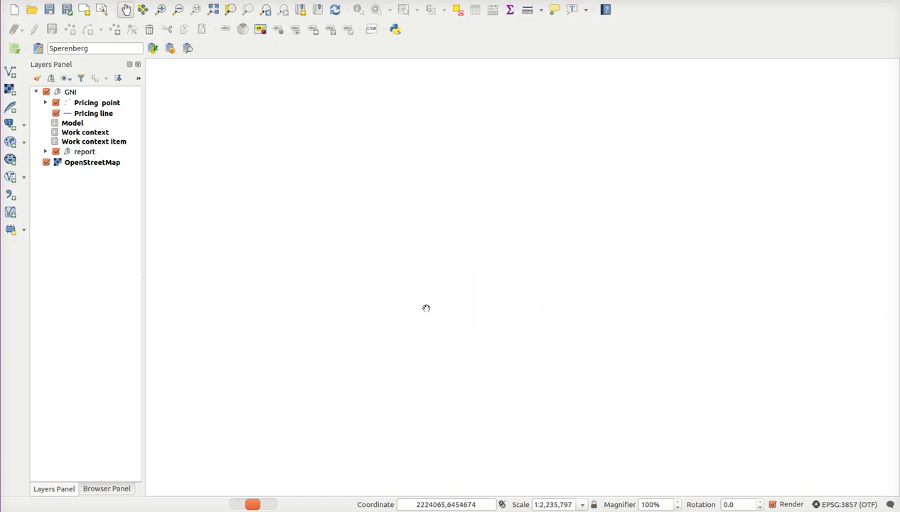
{"action": "scroll", "coordinate": [426, 308], "scroll_direction": "up", "scroll_amount": 1}
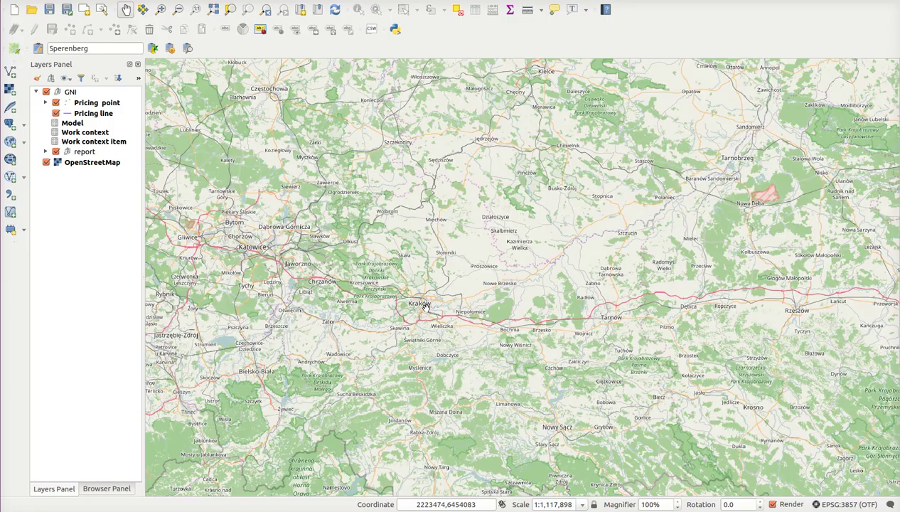
{"action": "scroll", "coordinate": [425, 307], "scroll_direction": "down", "scroll_amount": 3}
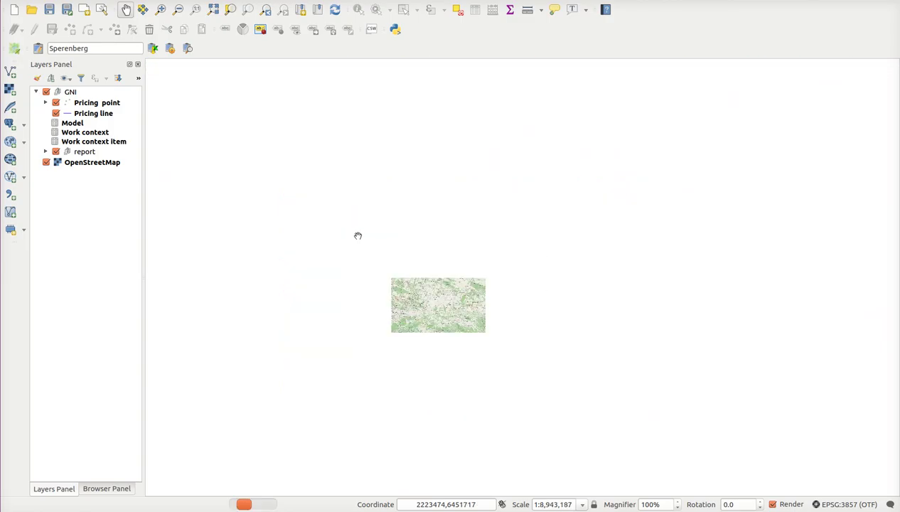
{"action": "scroll", "coordinate": [292, 197], "scroll_direction": "down", "scroll_amount": 1}
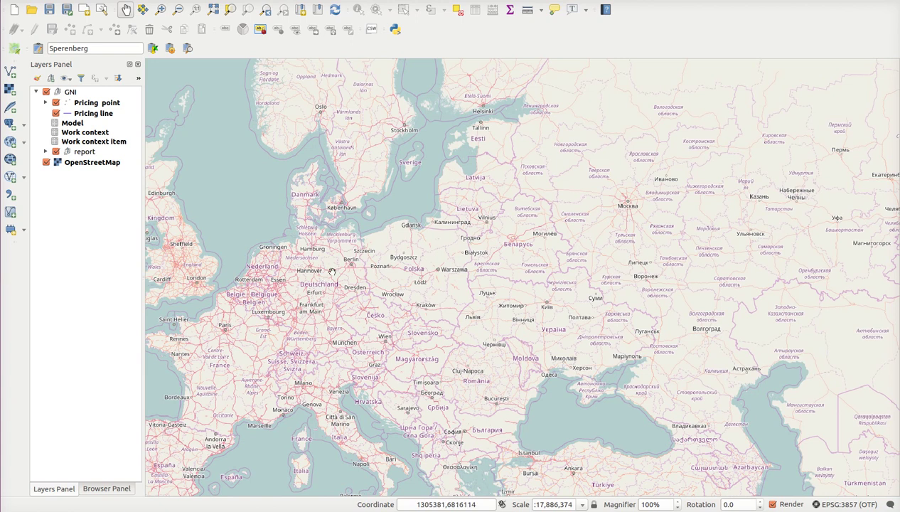
- Zoom the map in on Sperenberg, south of Berlin, and set the map scale to 1:50,000
{"action": "scroll", "coordinate": [338, 272], "scroll_direction": "up", "scroll_amount": 2}
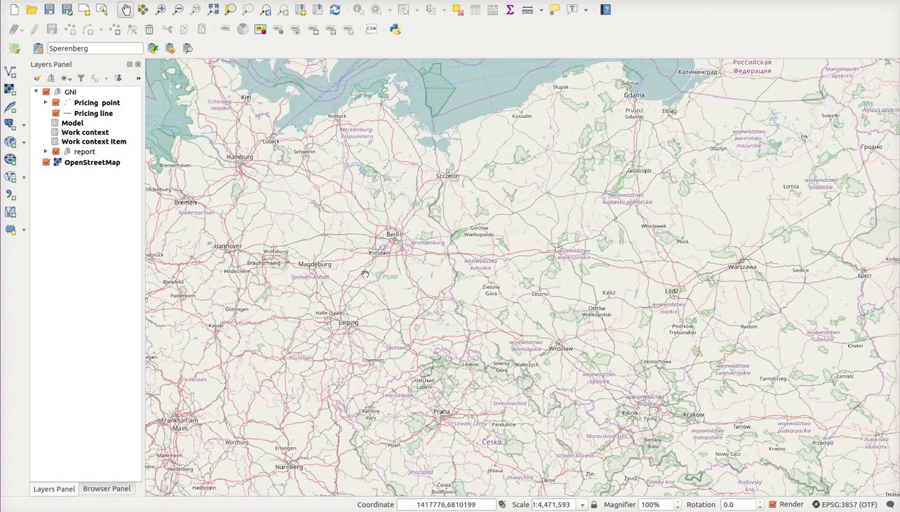
{"action": "scroll", "coordinate": [353, 274], "scroll_direction": "up", "scroll_amount": 1}
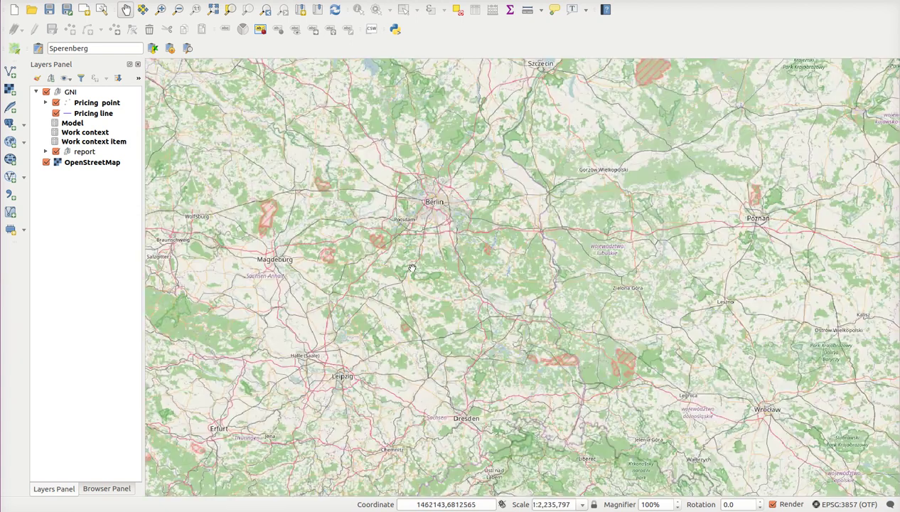
{"action": "scroll", "coordinate": [430, 254], "scroll_direction": "up", "scroll_amount": 1}
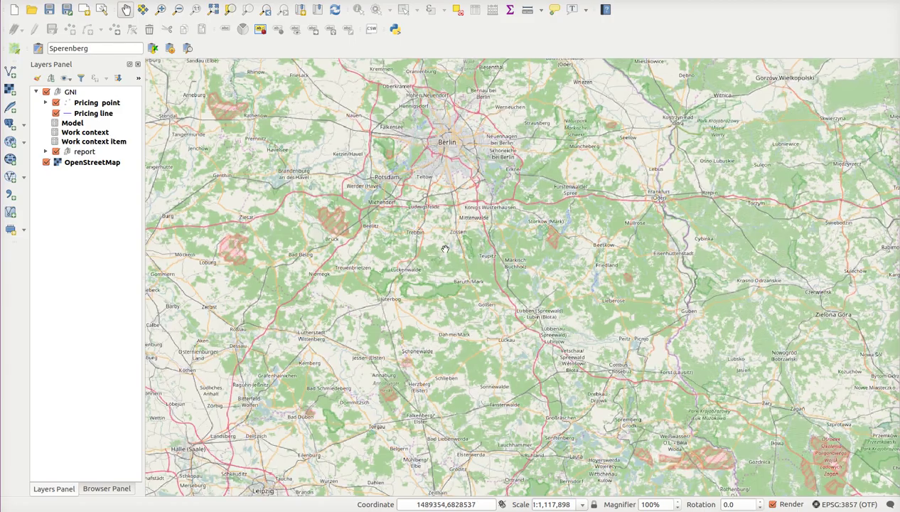
{"action": "scroll", "coordinate": [429, 240], "scroll_direction": "up", "scroll_amount": 1}
{"action": "scroll", "coordinate": [461, 242], "scroll_direction": "up", "scroll_amount": 1}
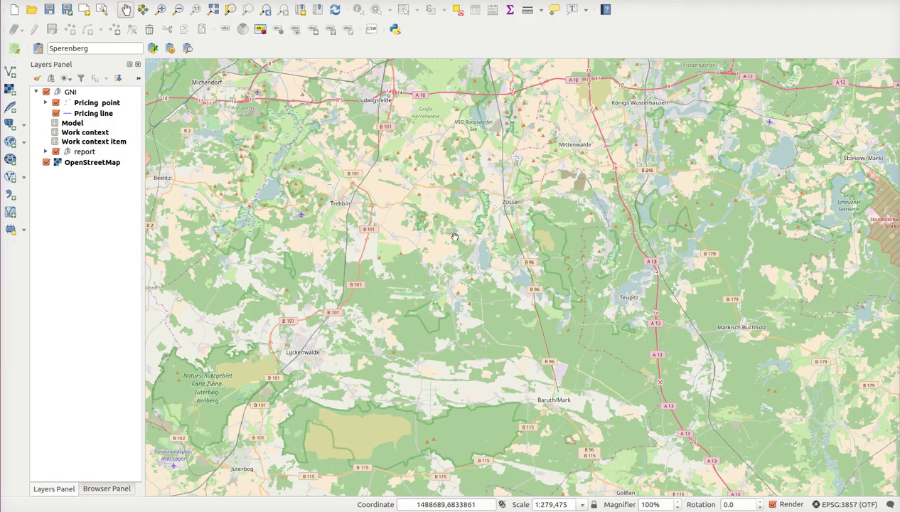
{"action": "scroll", "coordinate": [464, 183], "scroll_direction": "up", "scroll_amount": 1}
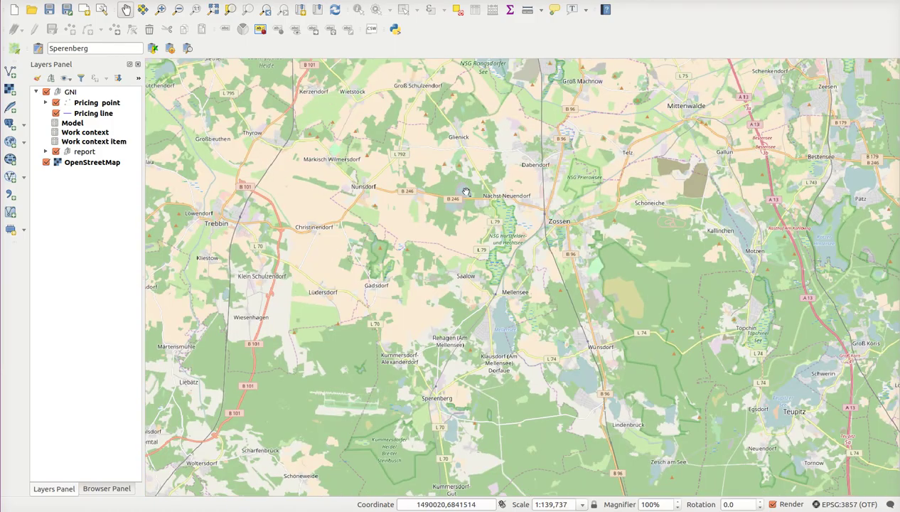
{"action": "left_click_drag", "start_coordinate": [434, 361], "coordinate": [419, 234]}
{"action": "scroll", "coordinate": [425, 256], "scroll_direction": "up", "scroll_amount": 1}
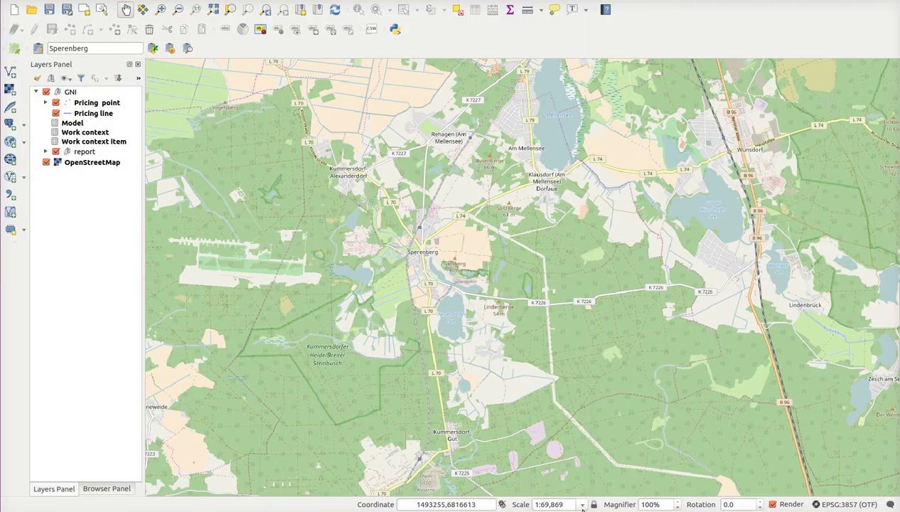
{"action": "left_click", "coordinate": [578, 504]}
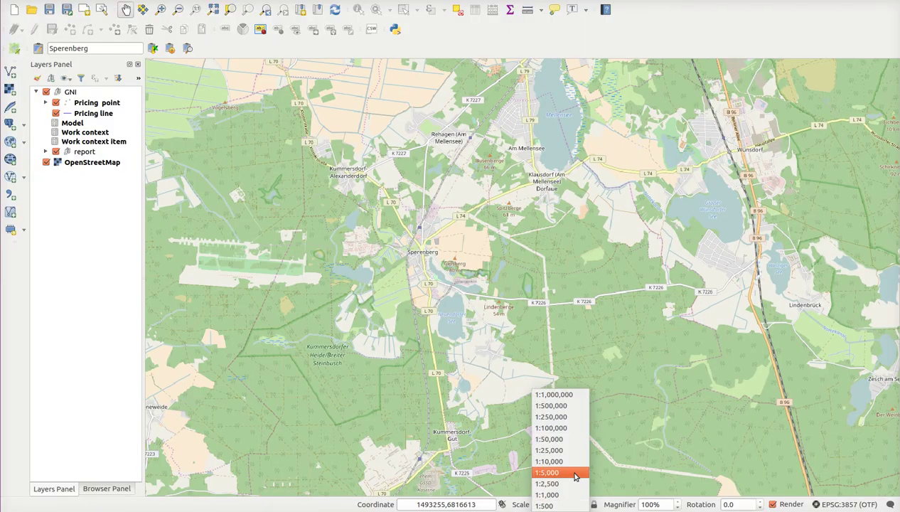
{"action": "left_click", "coordinate": [562, 439]}
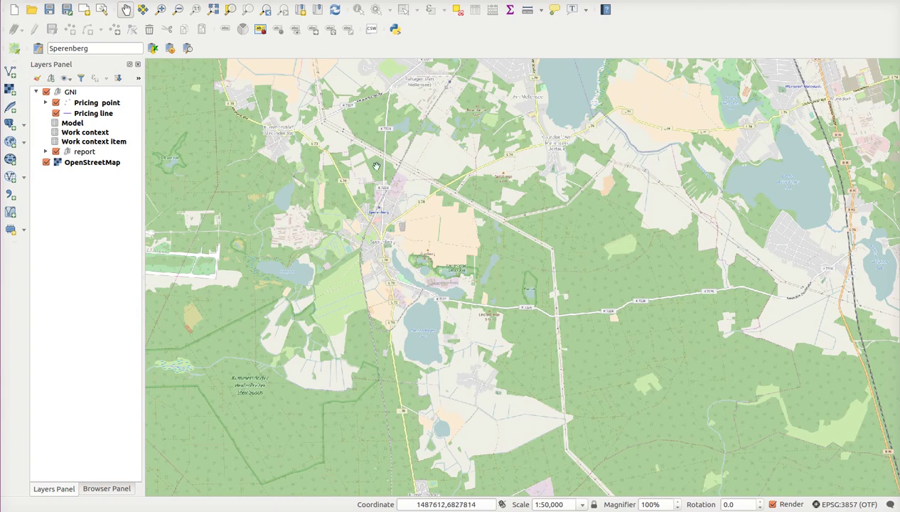
- Create a new temporary scratch layer with polygon geometry and name it area
{"action": "left_click", "coordinate": [24, 229]}
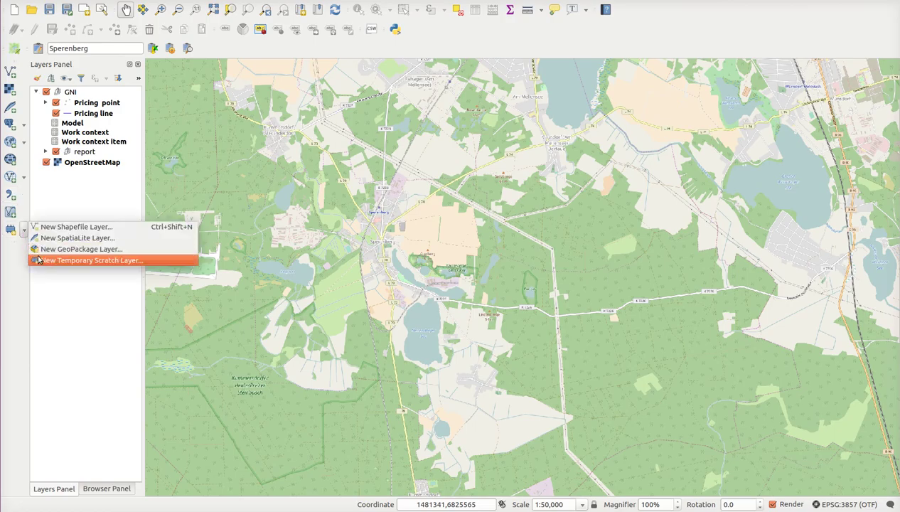
{"action": "left_click", "coordinate": [48, 262]}
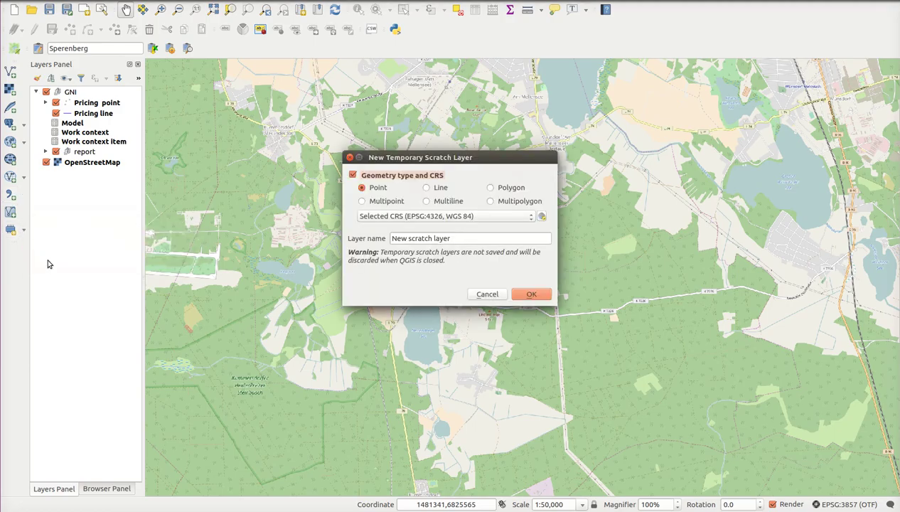
{"action": "left_click", "coordinate": [491, 188]}
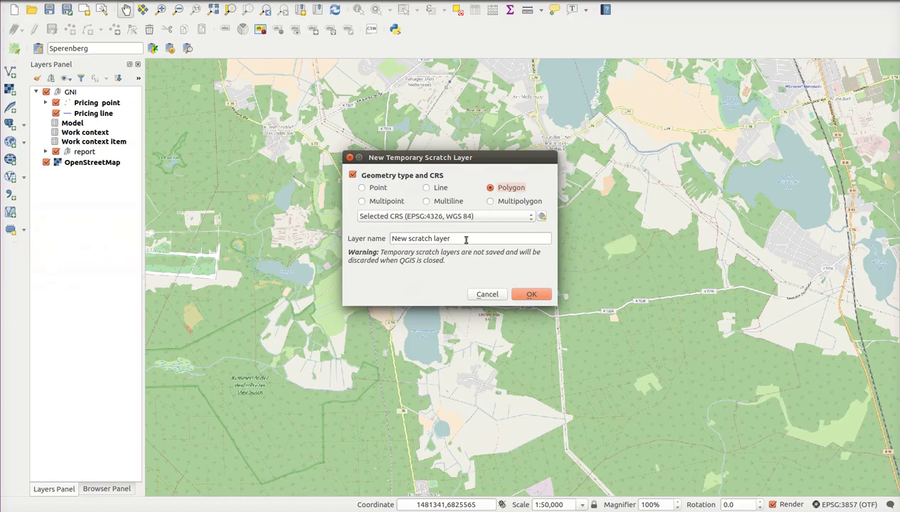
{"action": "left_click_drag", "start_coordinate": [465, 238], "coordinate": [360, 246]}
{"action": "type", "text": "are"}
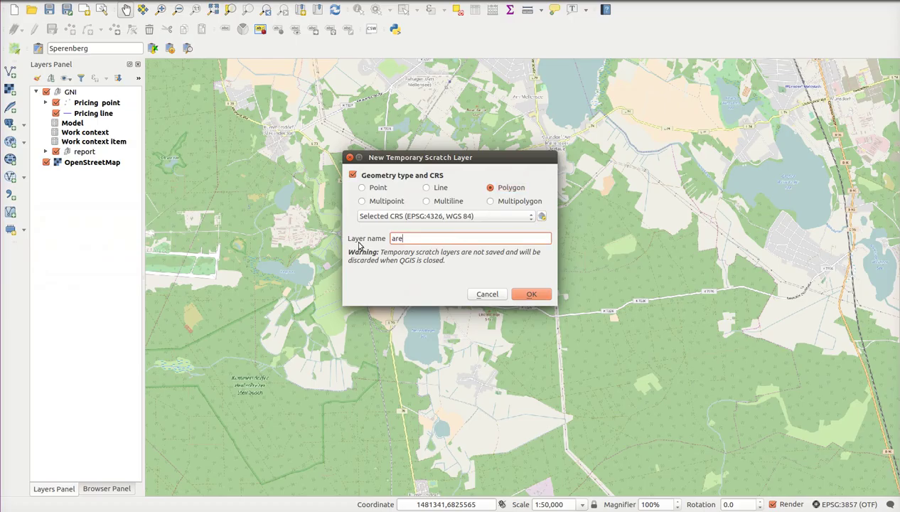
{"action": "type", "text": "a"}
{"action": "left_click", "coordinate": [526, 293]}
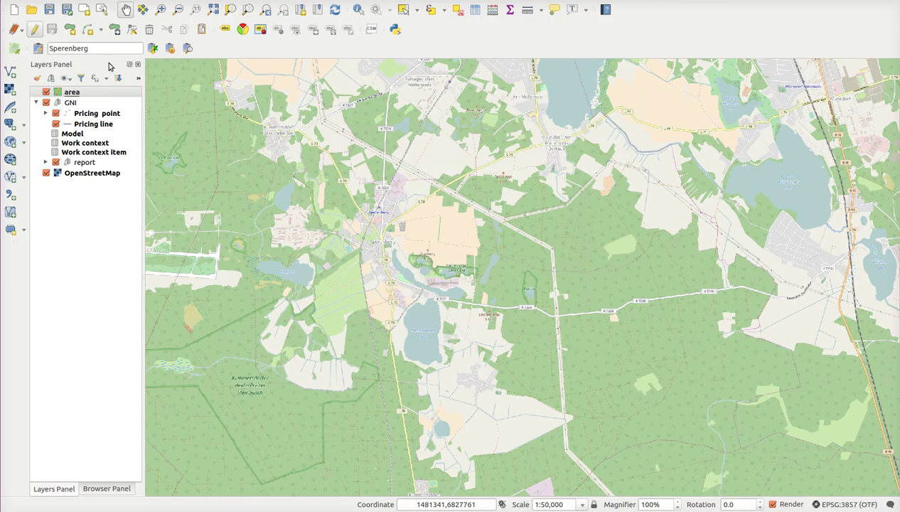
- Draw an irregular polygon enclosing Sperenberg in the area layer and select that polygon
{"action": "left_click", "coordinate": [71, 30]}
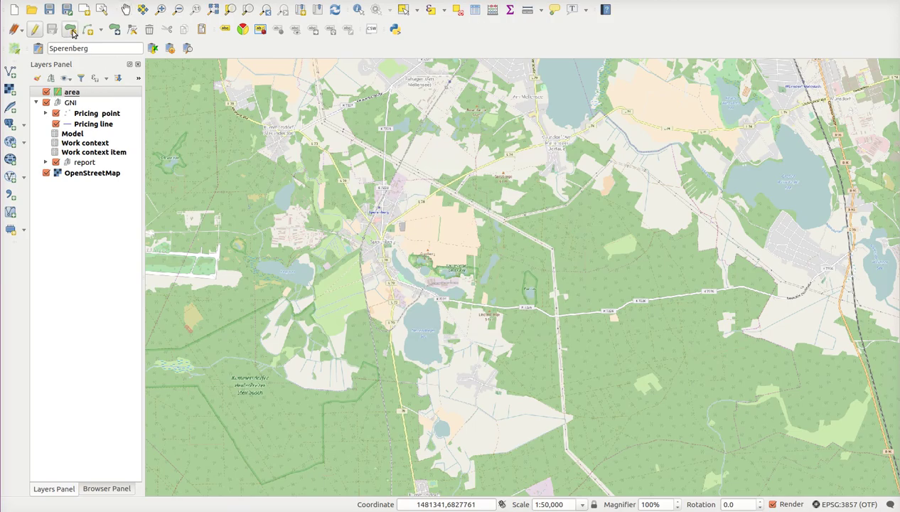
{"action": "left_click", "coordinate": [375, 157]}
{"action": "left_click", "coordinate": [438, 190]}
{"action": "left_click", "coordinate": [417, 250]}
{"action": "left_click", "coordinate": [471, 281]}
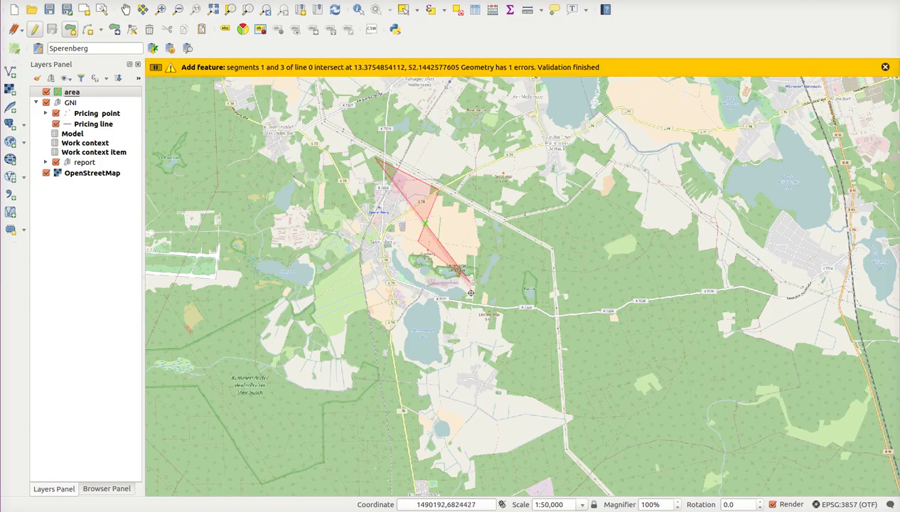
{"action": "left_click", "coordinate": [446, 363]}
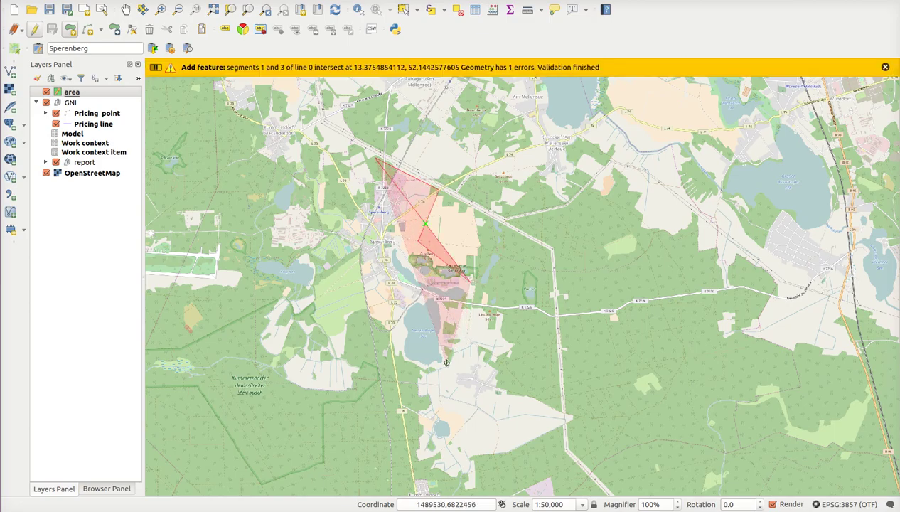
{"action": "left_click", "coordinate": [375, 369]}
{"action": "left_click", "coordinate": [331, 219]}
{"action": "right_click", "coordinate": [331, 220]}
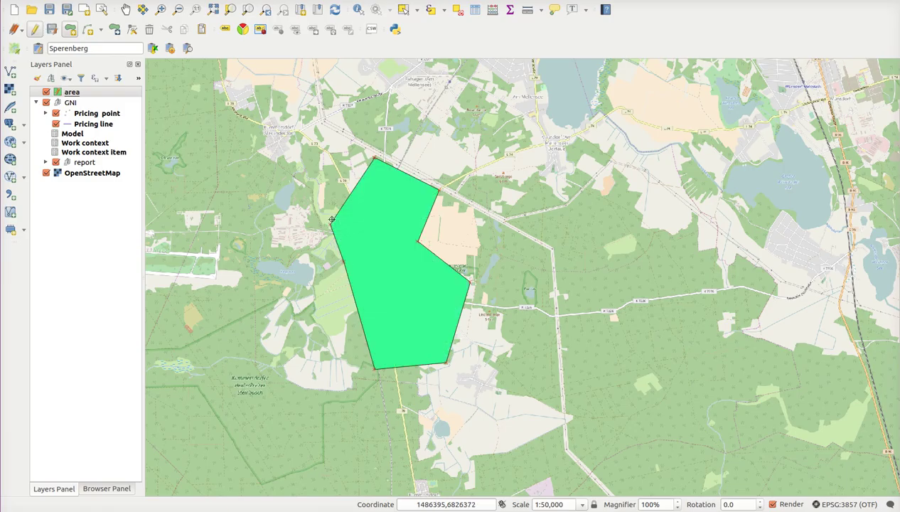
{"action": "left_click", "coordinate": [404, 11]}
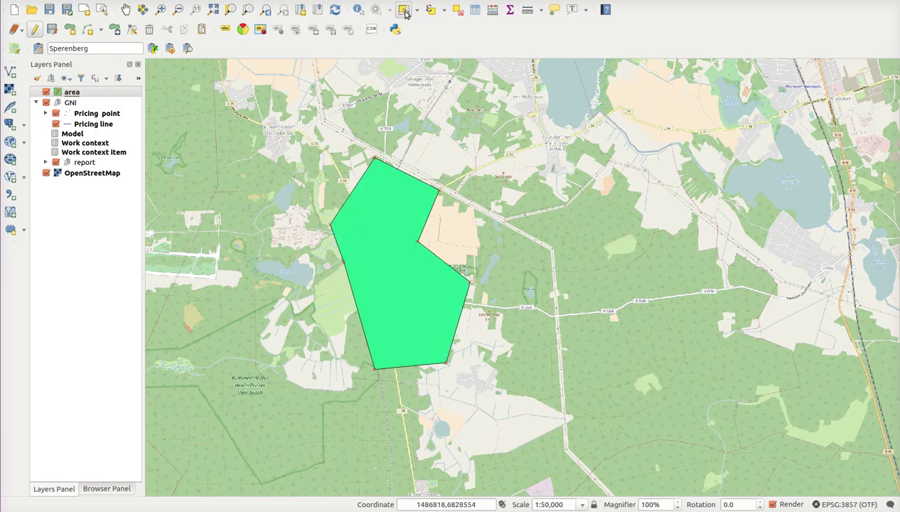
{"action": "left_click", "coordinate": [394, 200]}
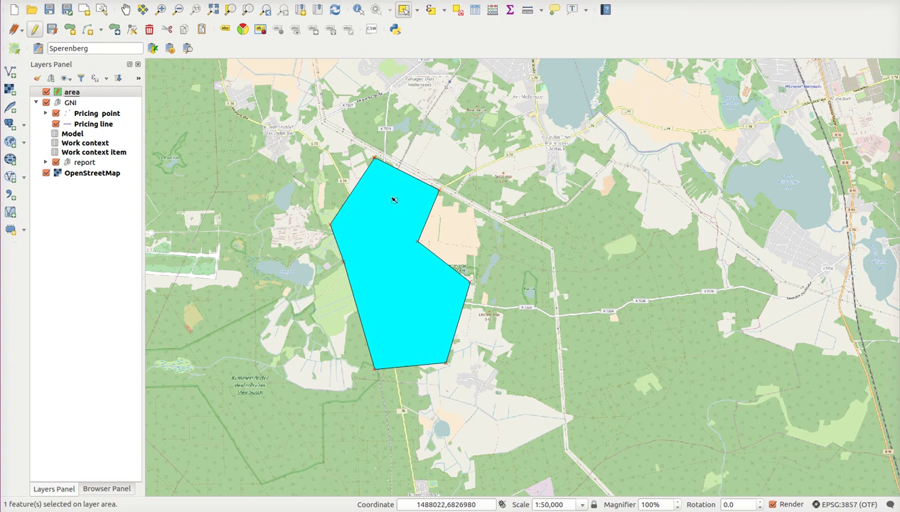
- Open the Processing Toolbox, expand the FTTH/GPON planning wizard models, and widen the toolbox until the model names are readable
{"action": "left_click", "coordinate": [302, 0]}
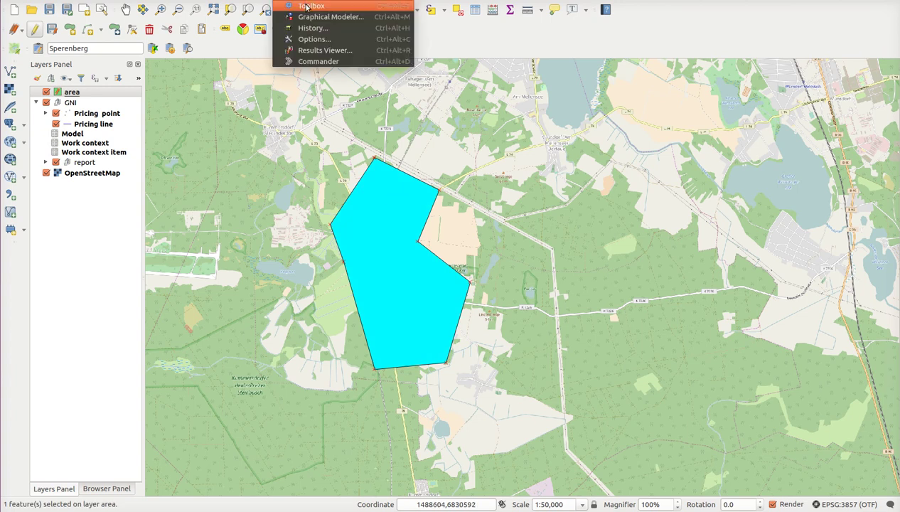
{"action": "left_click", "coordinate": [302, 6]}
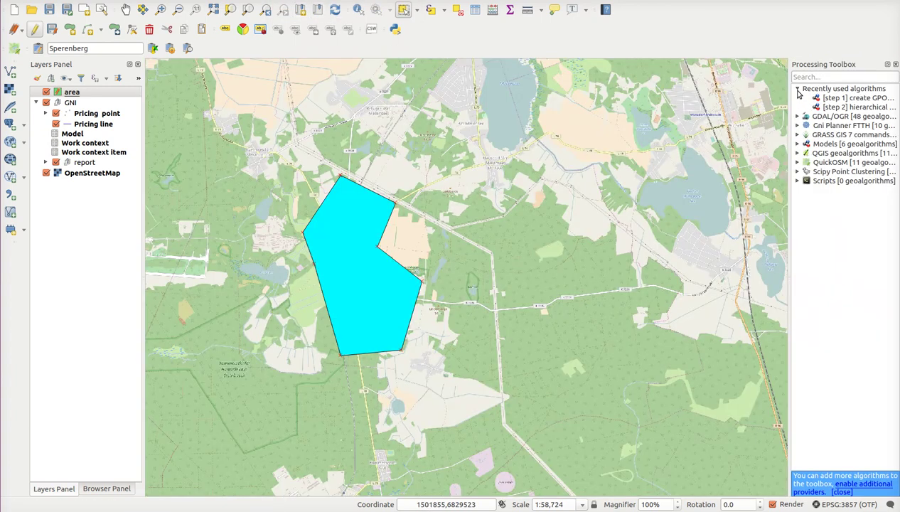
{"action": "left_click", "coordinate": [798, 90]}
{"action": "left_click", "coordinate": [798, 125]}
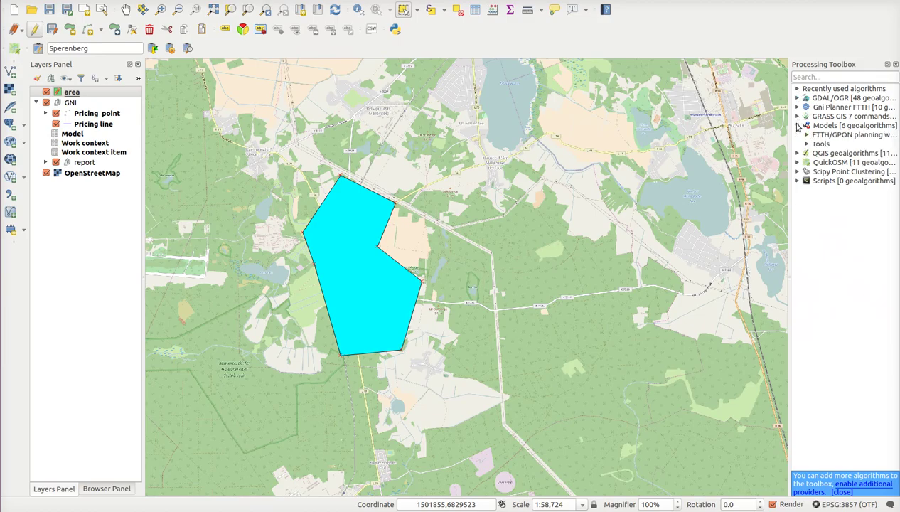
{"action": "left_click", "coordinate": [807, 134]}
{"action": "left_click_drag", "start_coordinate": [789, 153], "coordinate": [630, 154]}
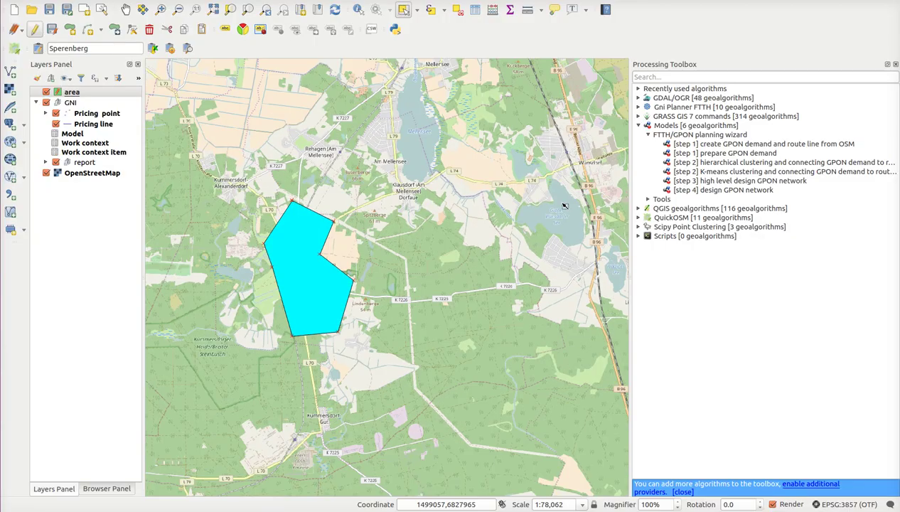
- Run the "[step 1] create GPON demand and route line from OSM" model with area as the work area and the preset filter and demand expressions
{"action": "left_click", "coordinate": [734, 145]}
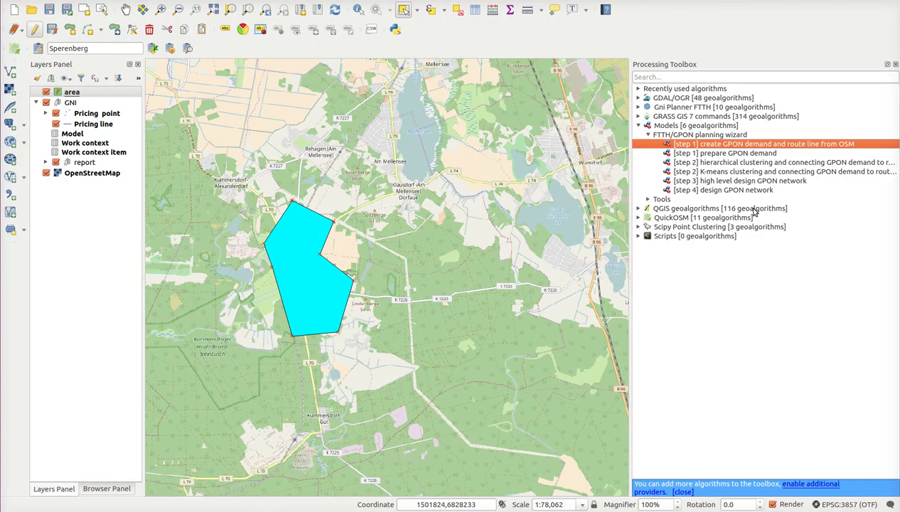
{"action": "double_click", "coordinate": [719, 148]}
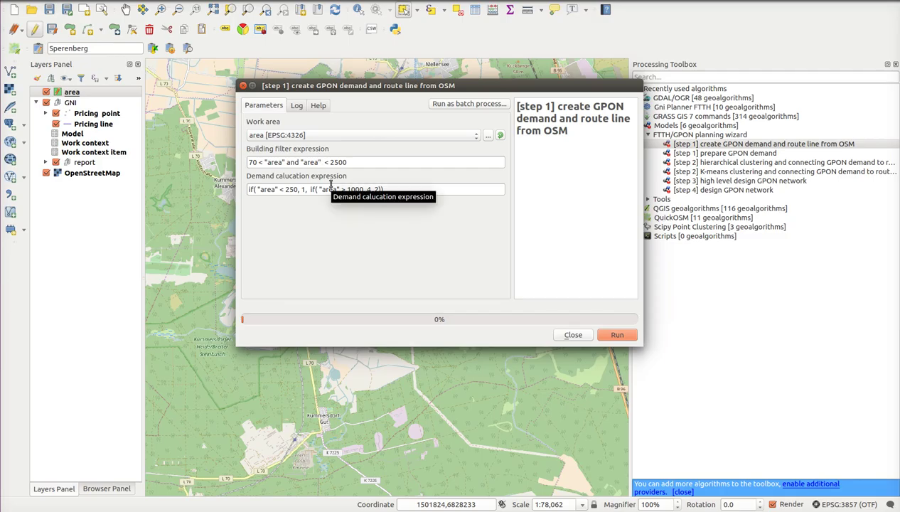
{"action": "left_click", "coordinate": [615, 335]}
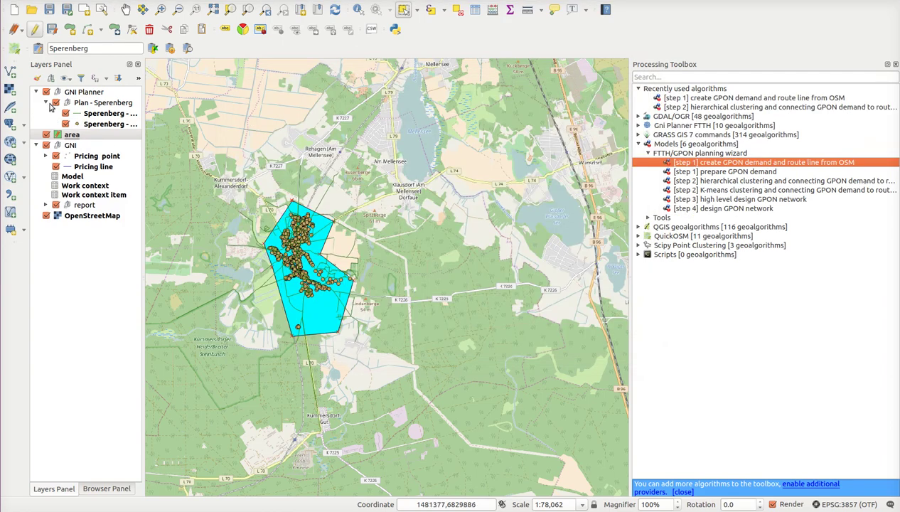
- Hide the area and OpenStreetMap layers and zoom to the generated Sperenberg roads and demand points
{"action": "left_click", "coordinate": [47, 135]}
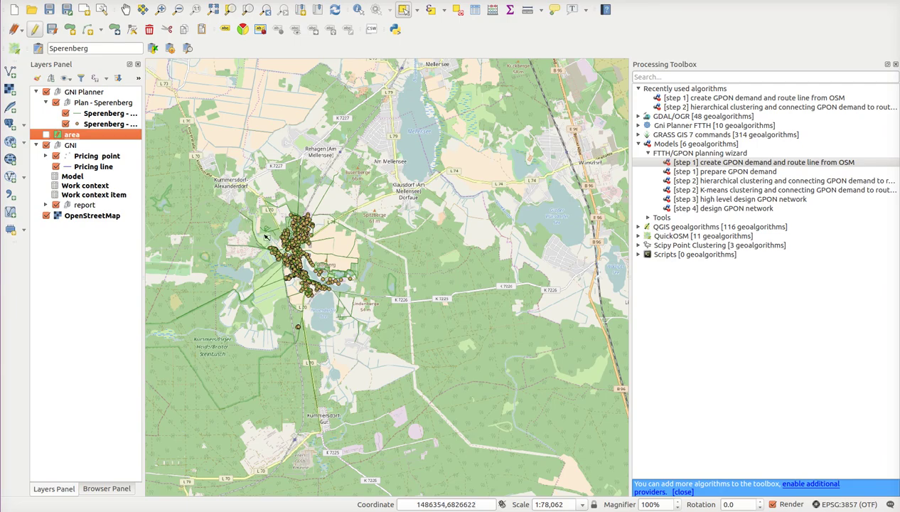
{"action": "right_click", "coordinate": [107, 114]}
{"action": "left_click", "coordinate": [135, 119]}
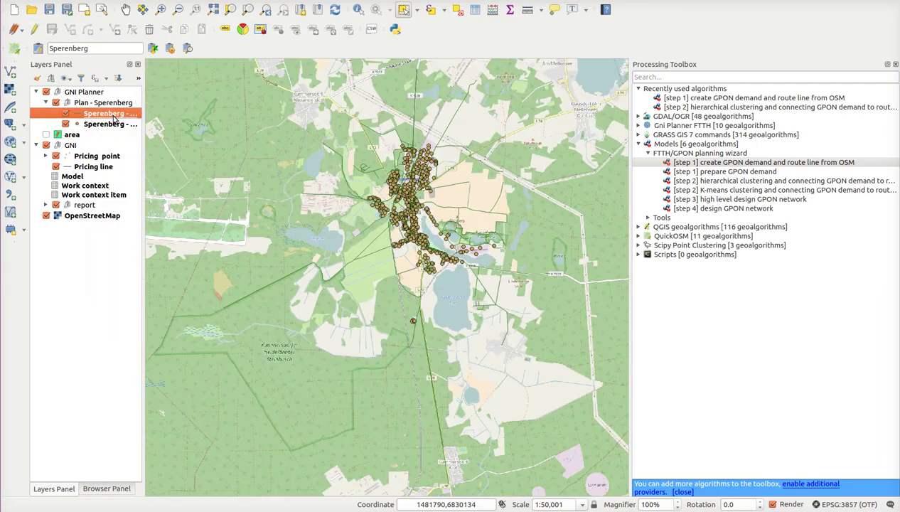
{"action": "left_click", "coordinate": [46, 216]}
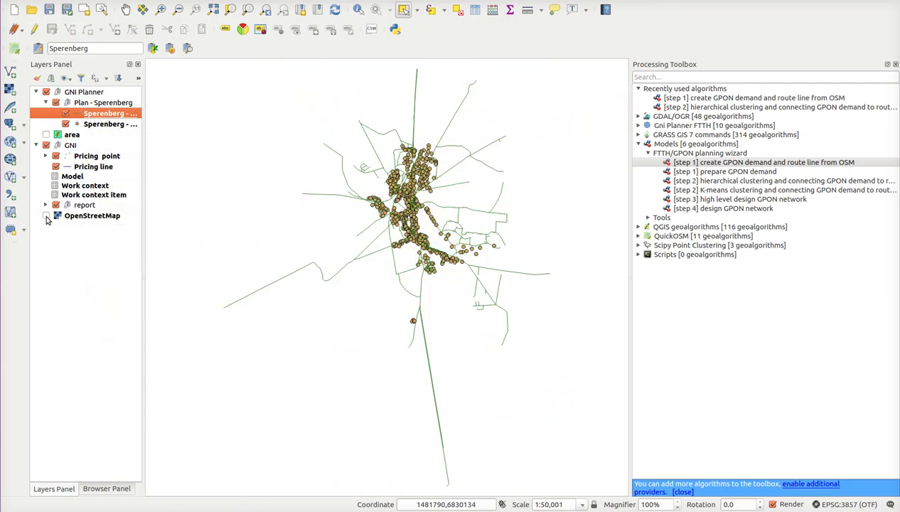
{"action": "scroll", "coordinate": [424, 107], "scroll_direction": "up", "scroll_amount": 1}
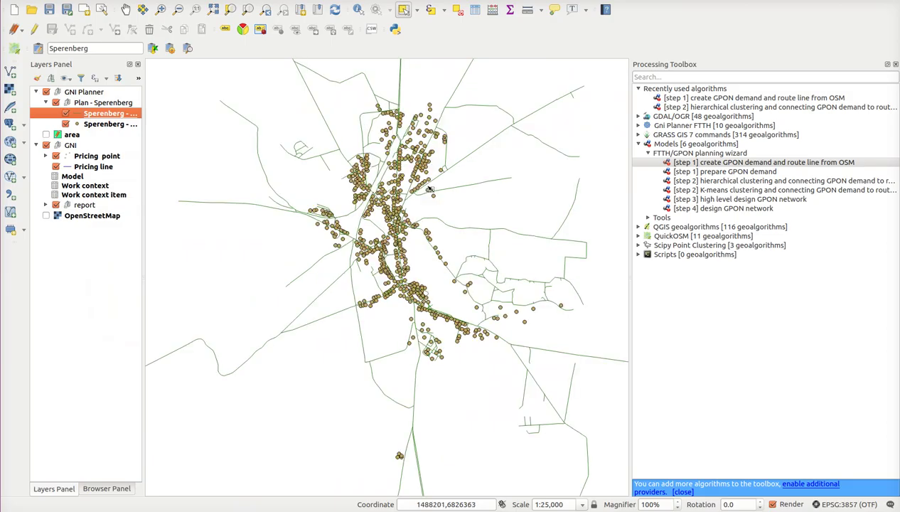
{"action": "scroll", "coordinate": [429, 191], "scroll_direction": "up", "scroll_amount": 1}
{"action": "scroll", "coordinate": [430, 191], "scroll_direction": "down", "scroll_amount": 1}
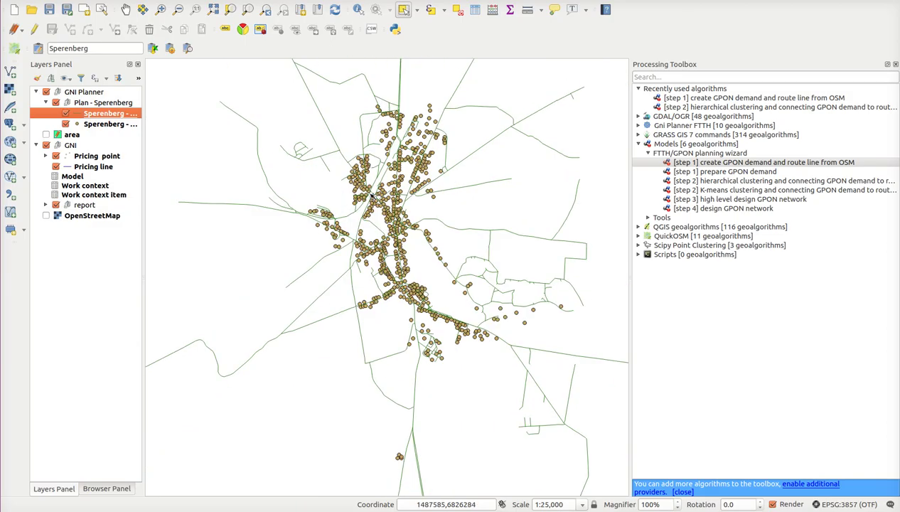
- Style the Sperenberg - roads layer as categorized by the highway column with random colors, and classify its values
{"action": "left_click_drag", "start_coordinate": [143, 151], "coordinate": [181, 151]}
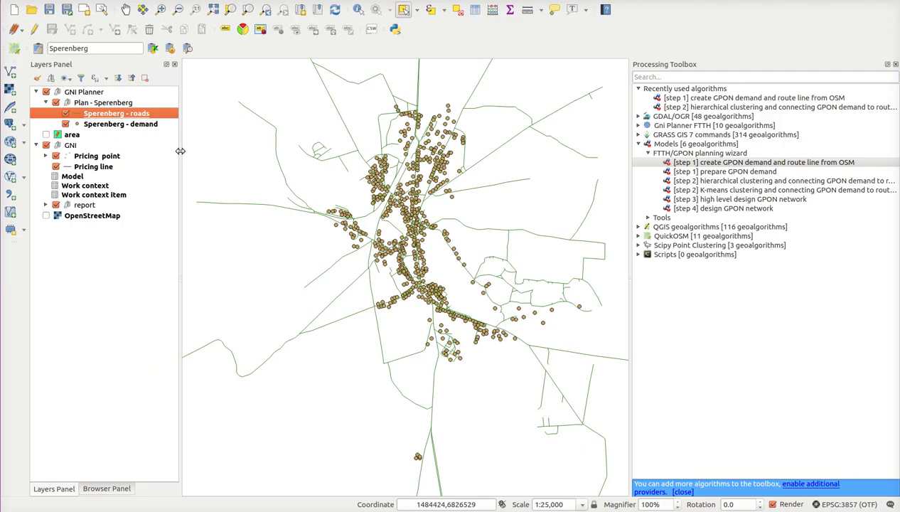
{"action": "double_click", "coordinate": [110, 115]}
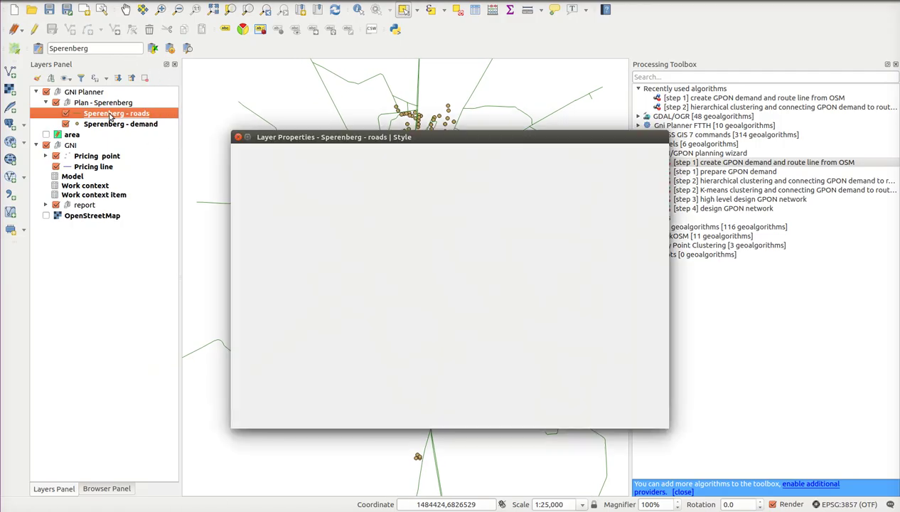
{"action": "left_click", "coordinate": [316, 150]}
{"action": "left_click", "coordinate": [333, 162]}
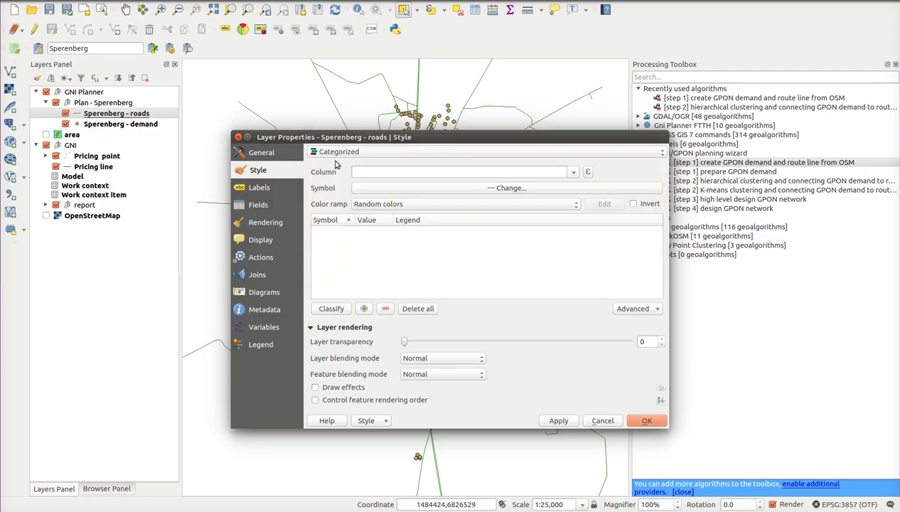
{"action": "left_click", "coordinate": [566, 172]}
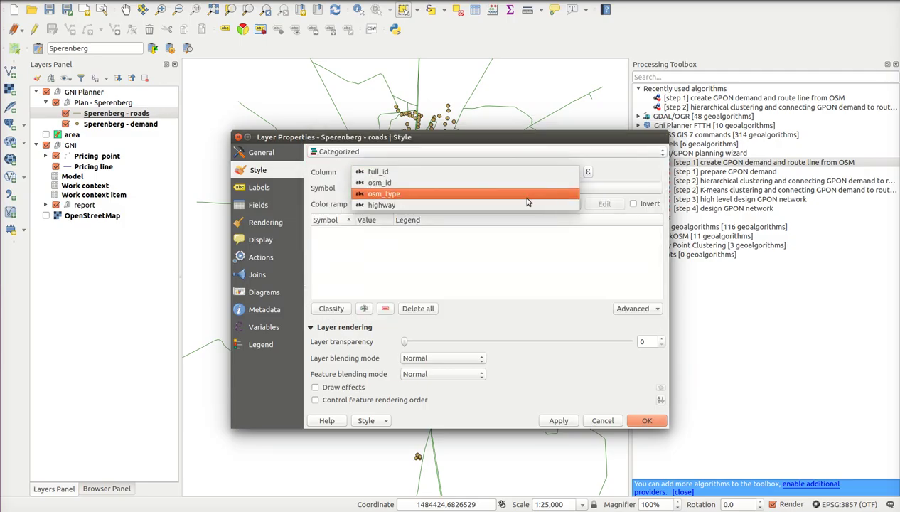
{"action": "left_click", "coordinate": [551, 204]}
{"action": "left_click", "coordinate": [341, 308]}
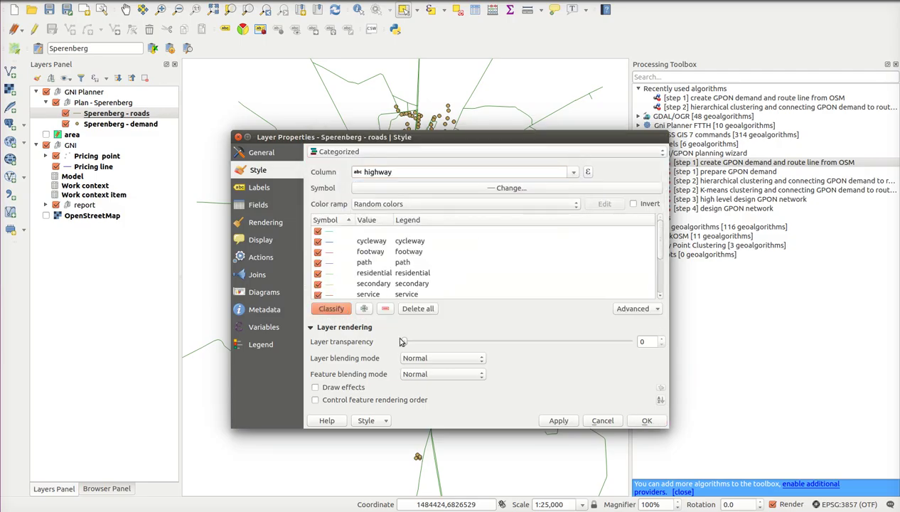
{"action": "left_click", "coordinate": [645, 421]}
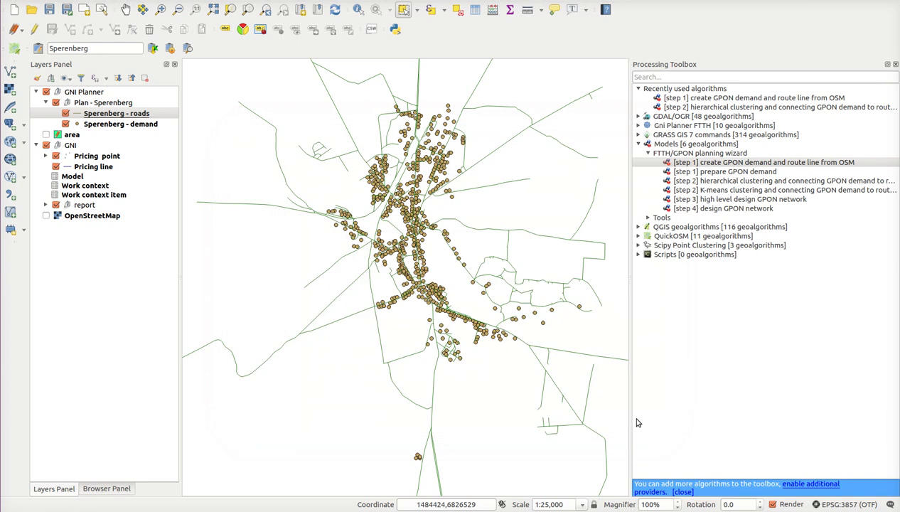
- Expand the categories of the Sperenberg - roads layer, zoom to its extent, and show its feature counts
{"action": "left_click", "coordinate": [56, 114]}
{"action": "right_click", "coordinate": [96, 113]}
{"action": "left_click", "coordinate": [129, 118]}
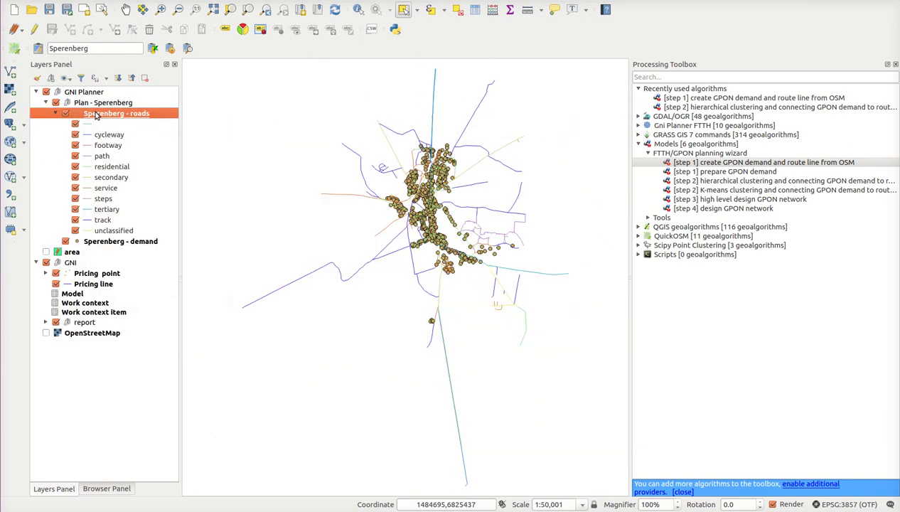
{"action": "right_click", "coordinate": [97, 113]}
{"action": "left_click", "coordinate": [140, 277]}
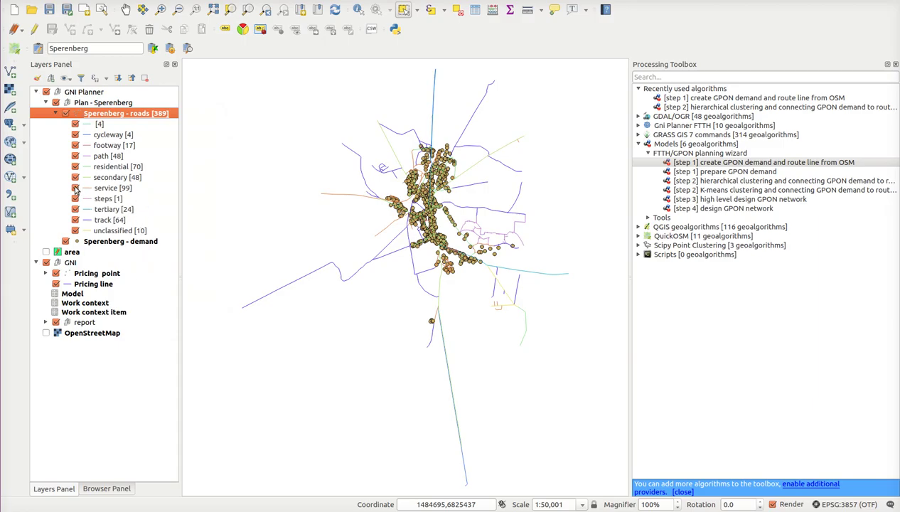
- Hide the Sperenberg - demand points to view the roads alone, show that layer's feature count, and turn it back on
{"action": "left_click", "coordinate": [65, 241]}
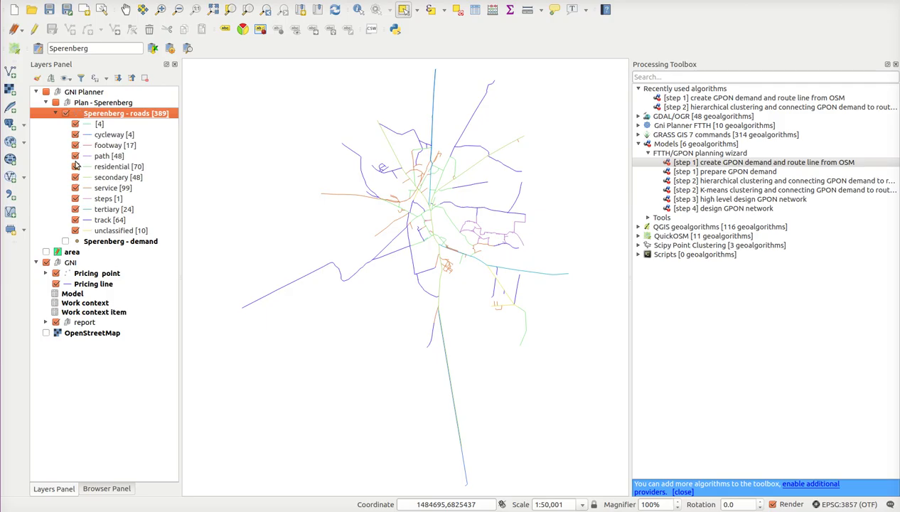
{"action": "right_click", "coordinate": [93, 242]}
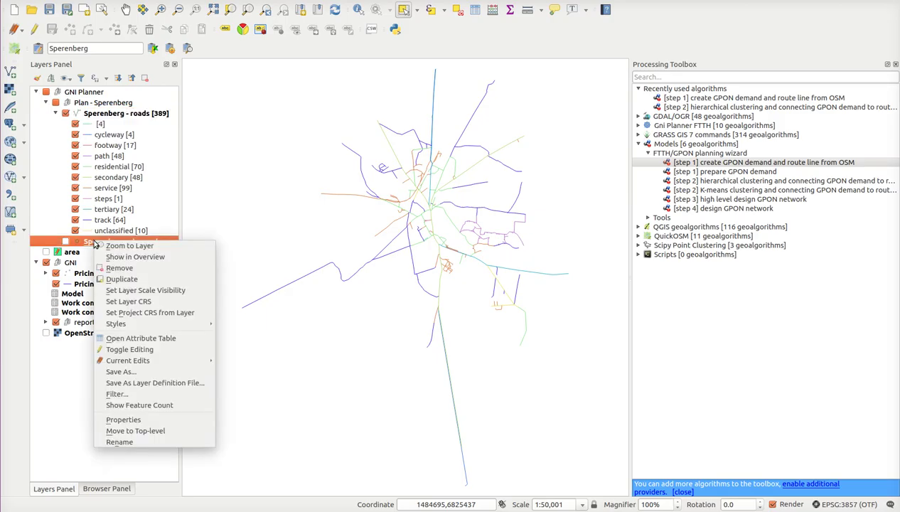
{"action": "left_click", "coordinate": [139, 397]}
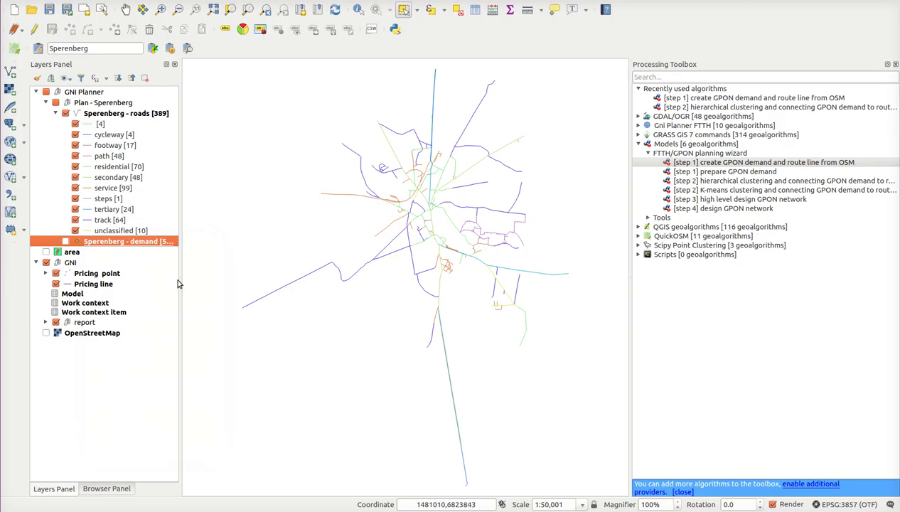
{"action": "left_click_drag", "start_coordinate": [179, 281], "coordinate": [184, 282]}
{"action": "left_click", "coordinate": [65, 242]}
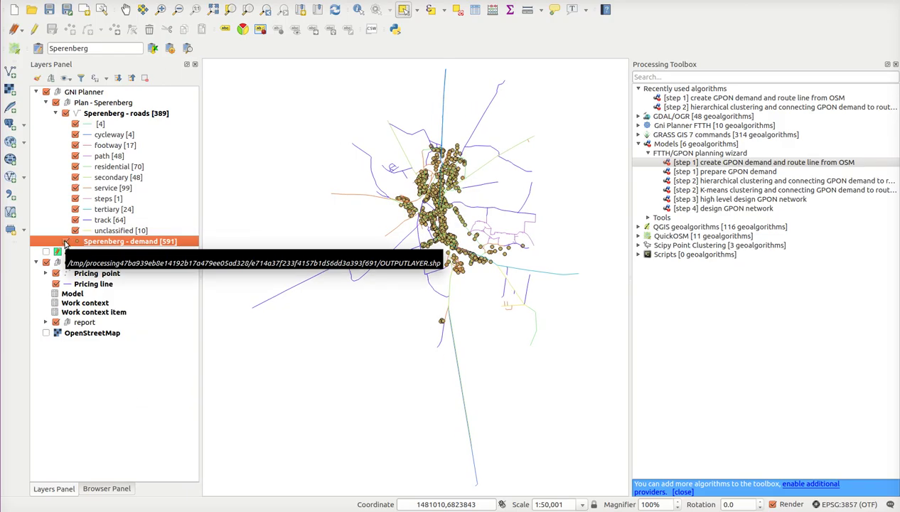
- Identify the isolated Sperenberg - demand point northeast of the village centre and display its attribute values in full
{"action": "scroll", "coordinate": [447, 206], "scroll_direction": "up", "scroll_amount": 1}
{"action": "scroll", "coordinate": [449, 206], "scroll_direction": "up", "scroll_amount": 2}
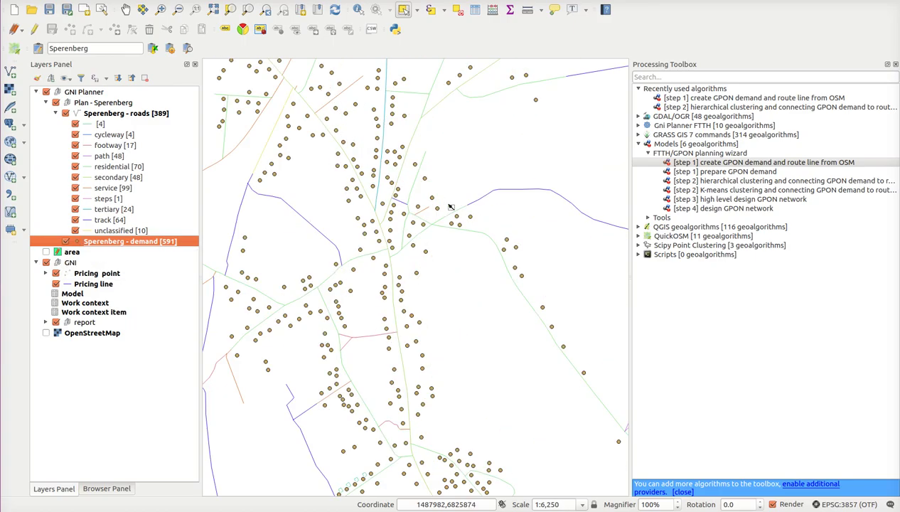
{"action": "scroll", "coordinate": [449, 207], "scroll_direction": "down", "scroll_amount": 1}
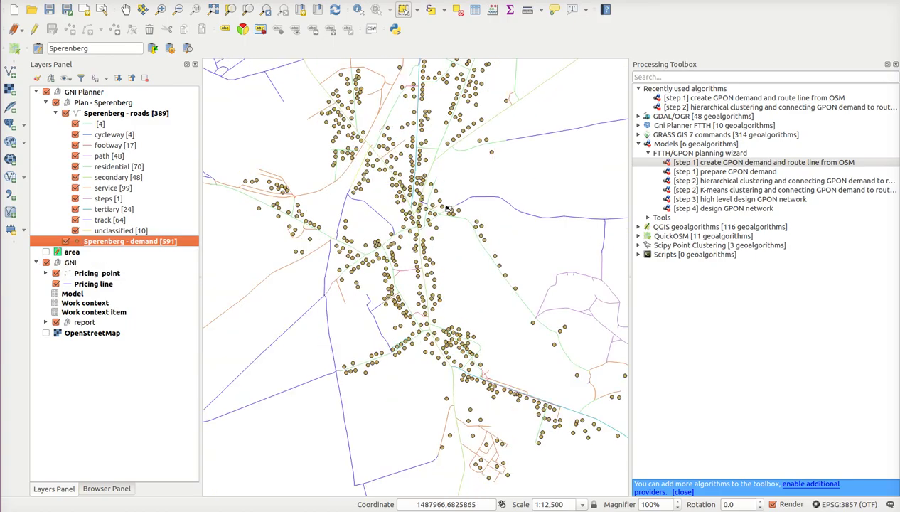
{"action": "scroll", "coordinate": [446, 207], "scroll_direction": "down", "scroll_amount": 1}
{"action": "scroll", "coordinate": [447, 207], "scroll_direction": "up", "scroll_amount": 1}
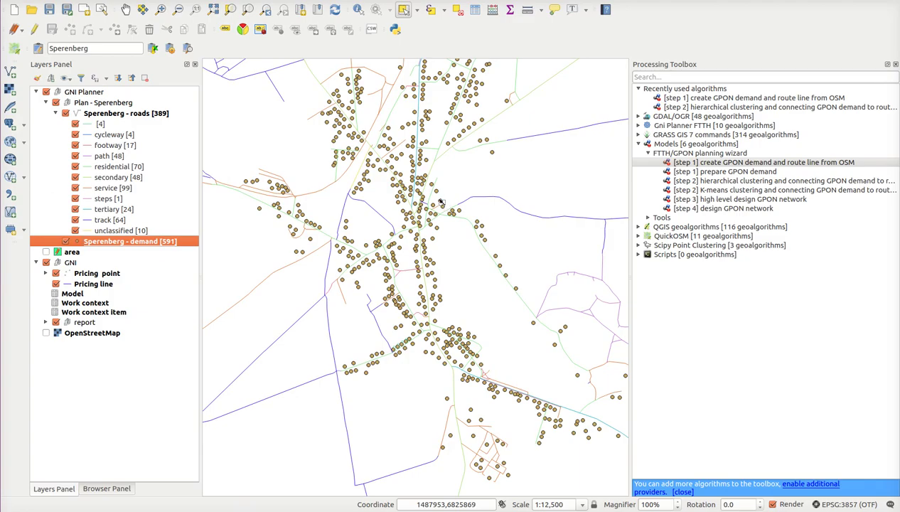
{"action": "left_click", "coordinate": [358, 9]}
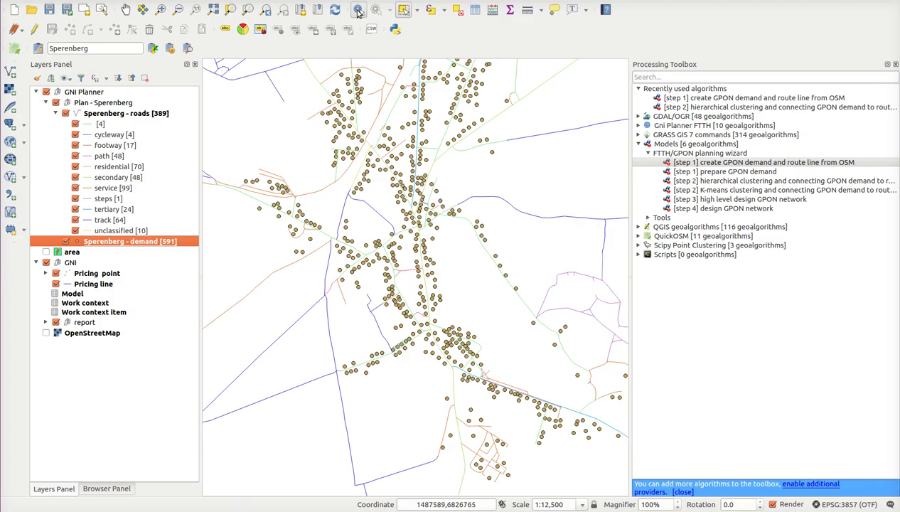
{"action": "right_click", "coordinate": [490, 153]}
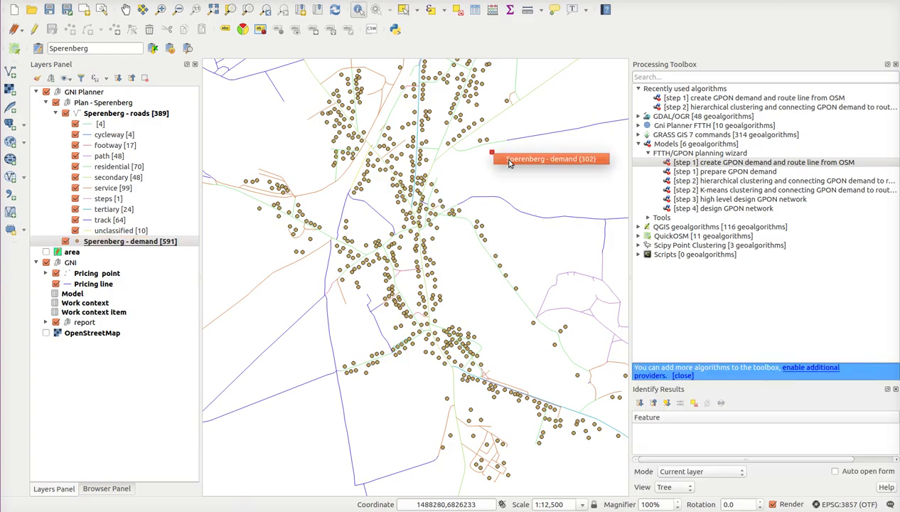
{"action": "left_click", "coordinate": [510, 160]}
{"action": "left_click_drag", "start_coordinate": [743, 389], "coordinate": [744, 334]}
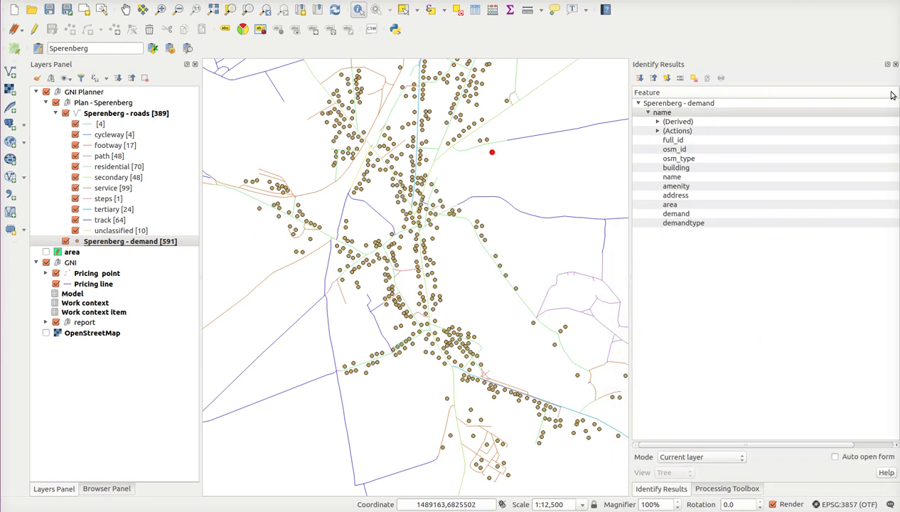
{"action": "left_click_drag", "start_coordinate": [897, 92], "coordinate": [737, 108]}
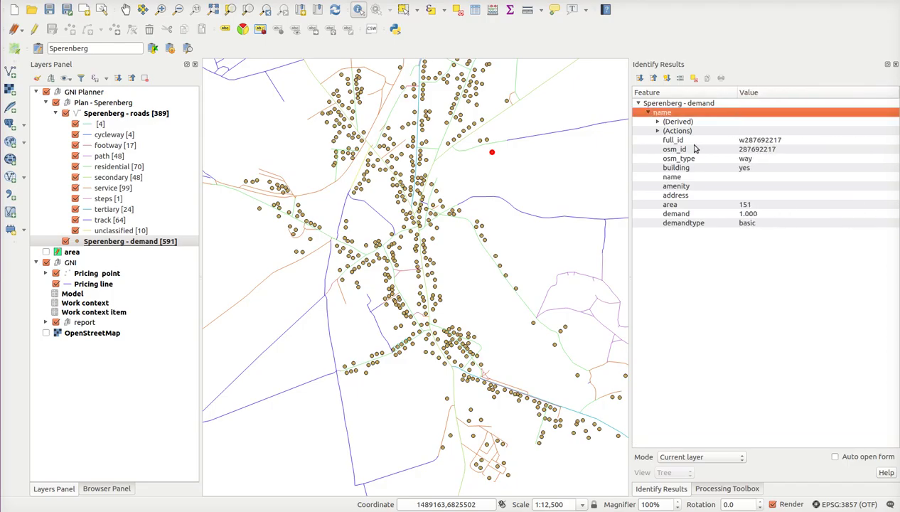
- Identify a second demand point near the village centre to check its demand, and the road running southeast from there
{"action": "left_click", "coordinate": [437, 192]}
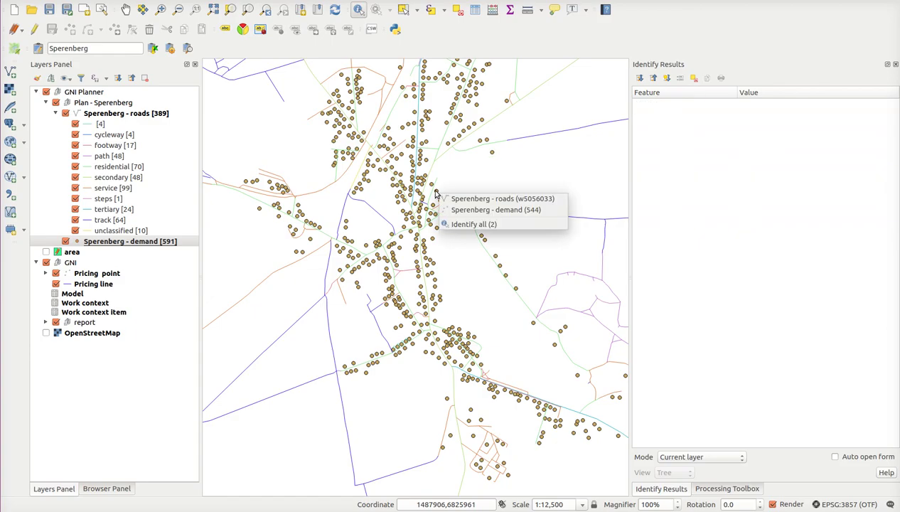
{"action": "left_click", "coordinate": [457, 210]}
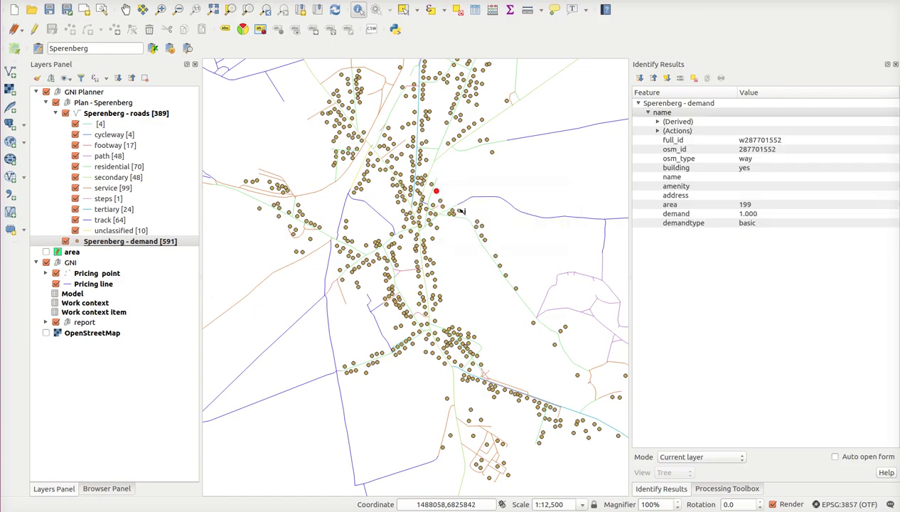
{"action": "left_click", "coordinate": [686, 214]}
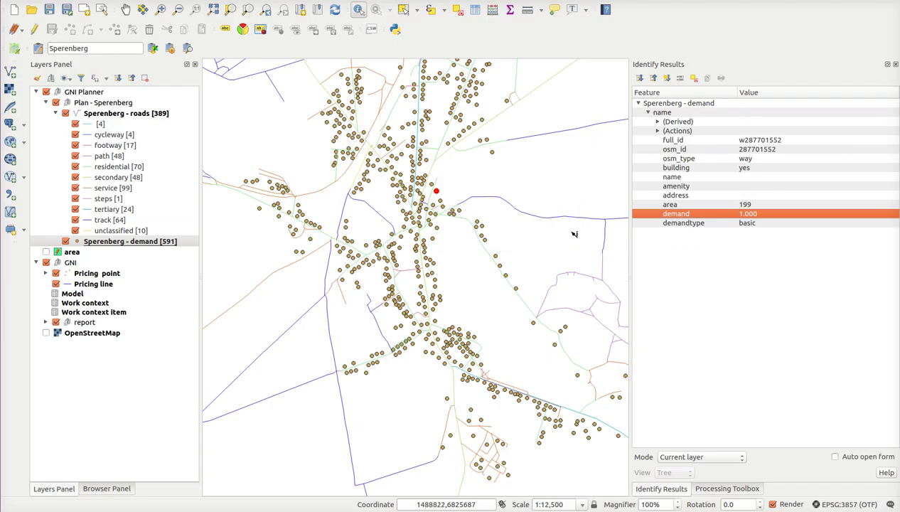
{"action": "left_click", "coordinate": [463, 220]}
{"action": "left_click", "coordinate": [471, 224]}
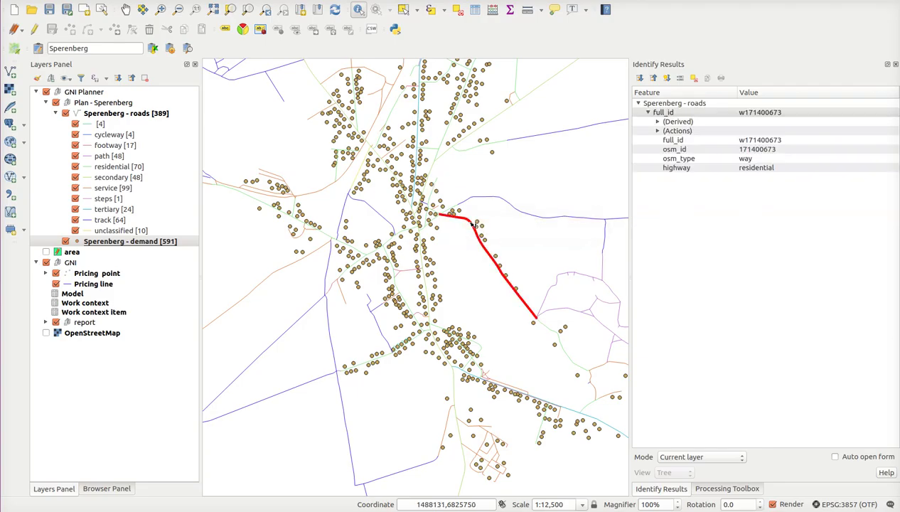
- Open the [step 2] hierarchical clustering model, using Sperenberg - roads as the route line and Sperenberg - demand as the demand points
{"action": "left_click", "coordinate": [758, 168]}
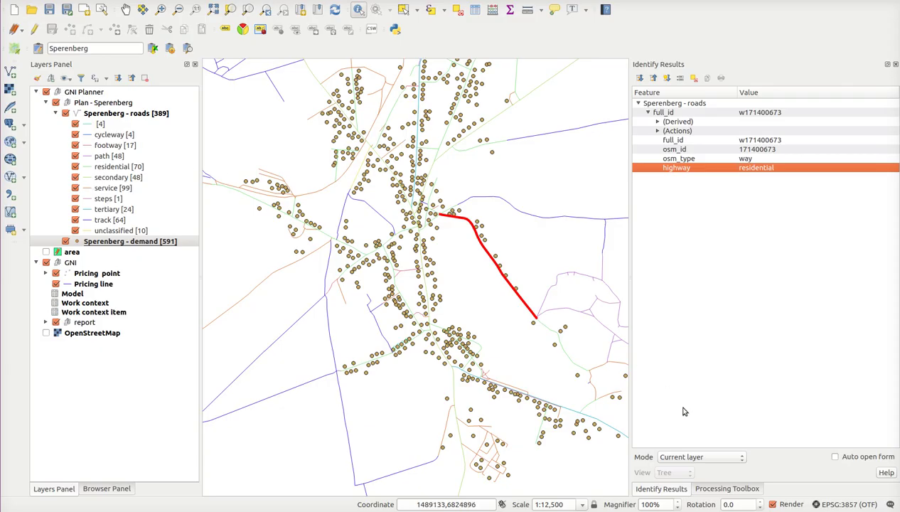
{"action": "left_click", "coordinate": [722, 489]}
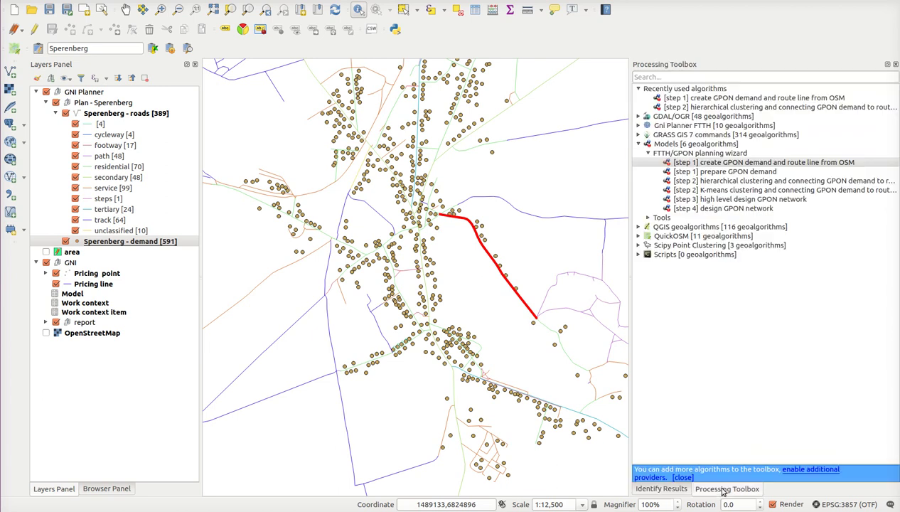
{"action": "left_click", "coordinate": [710, 182]}
{"action": "double_click", "coordinate": [710, 183]}
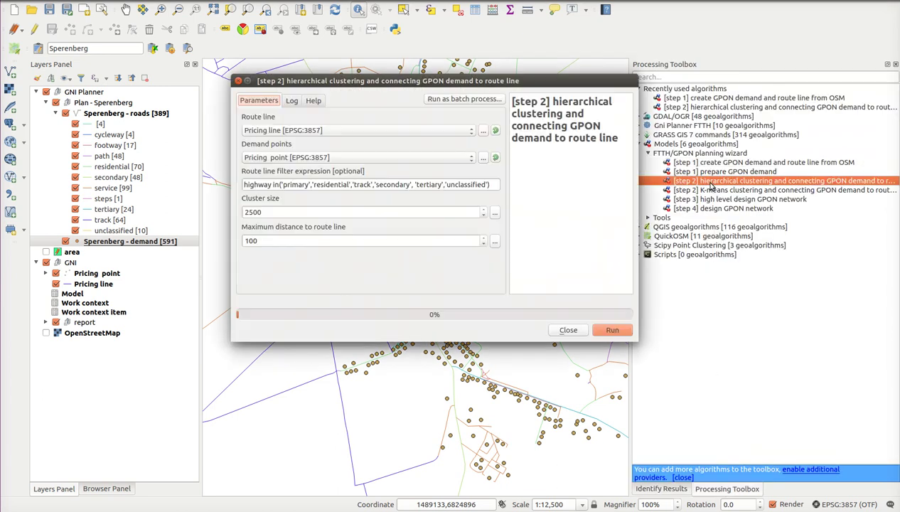
{"action": "left_click", "coordinate": [288, 129]}
{"action": "left_click", "coordinate": [291, 142]}
{"action": "left_click", "coordinate": [287, 160]}
{"action": "left_click", "coordinate": [282, 170]}
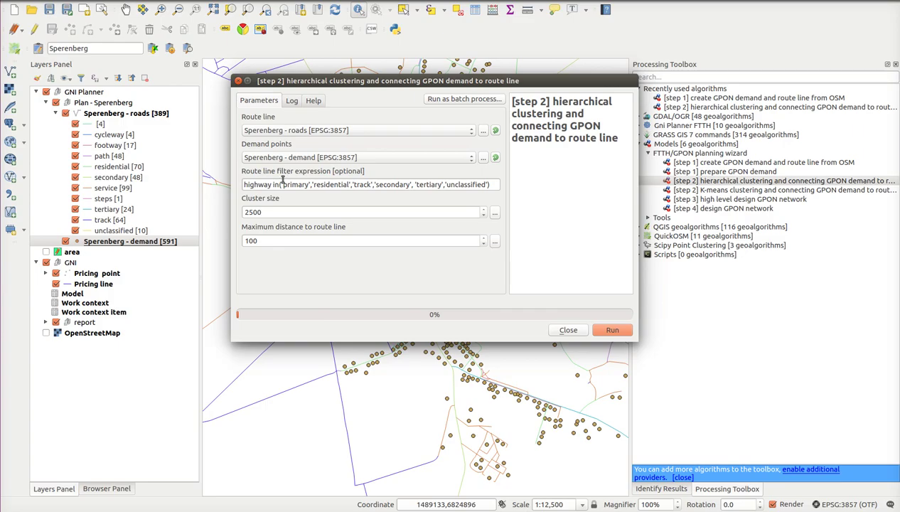
- Add 'service' to the route line filter expression, set the cluster size to 500, and run the clustering model
{"action": "left_click", "coordinate": [490, 184]}
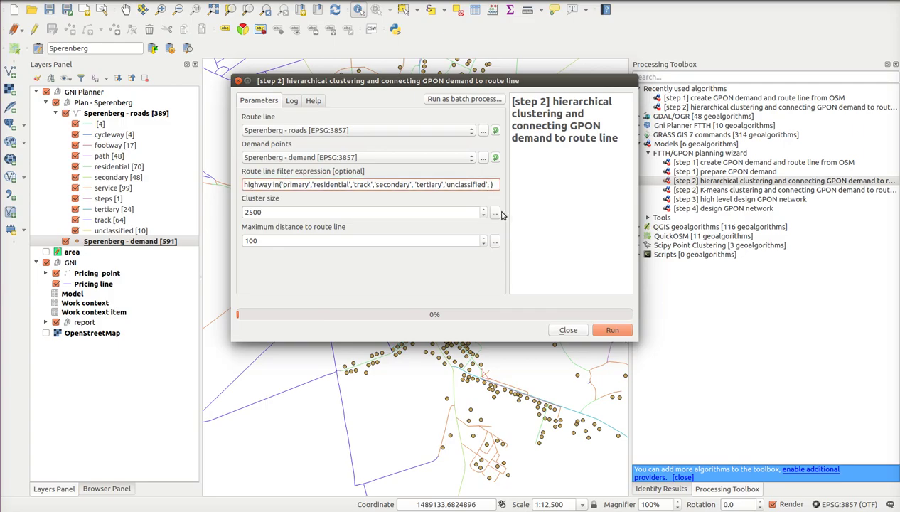
{"action": "type", "text": "'service'"}
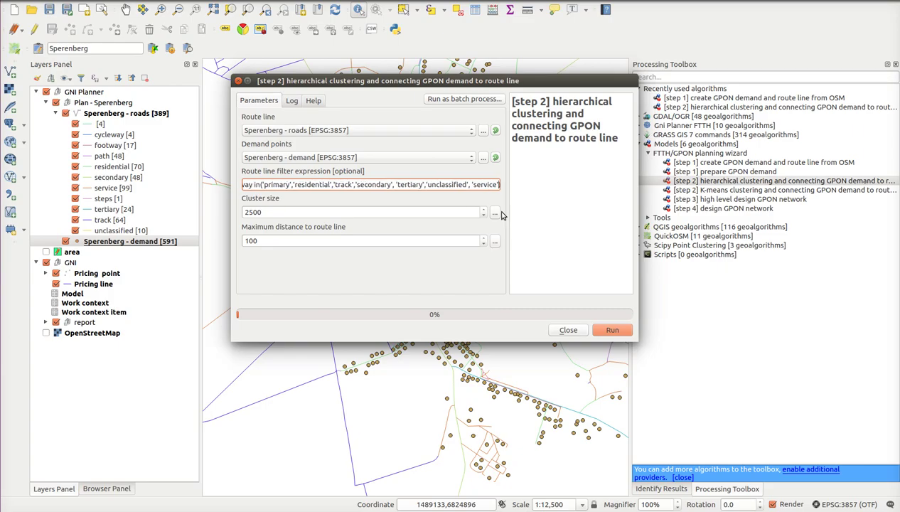
{"action": "left_click", "coordinate": [245, 212]}
{"action": "key", "text": "Delete"}
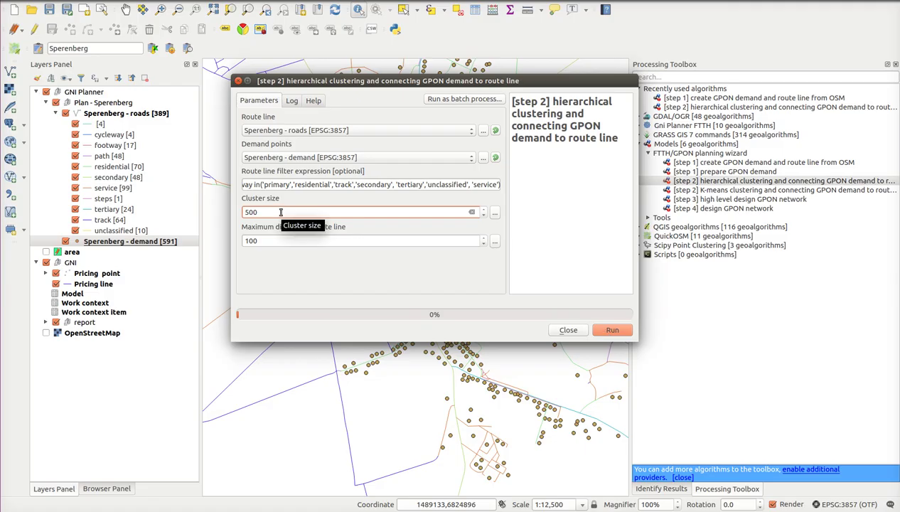
{"action": "left_click", "coordinate": [616, 330]}
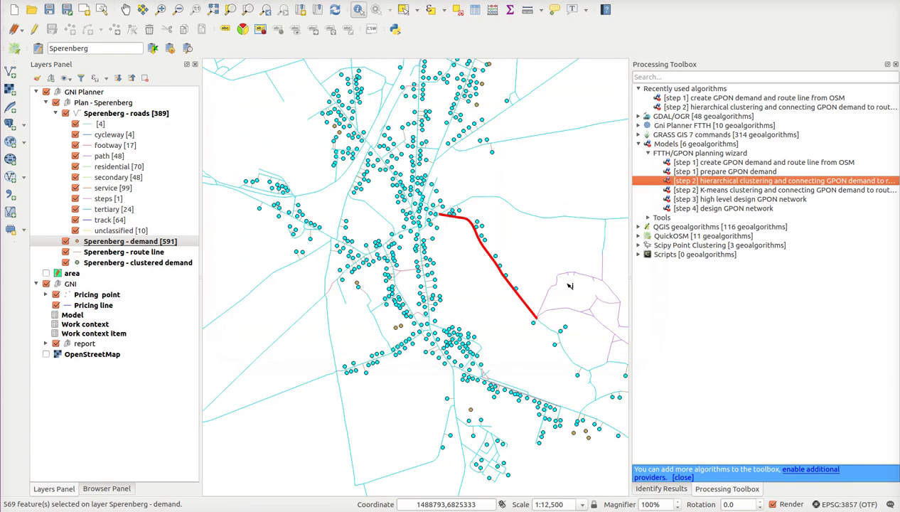
- Collapse and hide the Sperenberg - roads layer, hide the Sperenberg - demand layer, and clear the highlighted road to inspect the route lines
{"action": "left_click", "coordinate": [56, 114]}
{"action": "left_click", "coordinate": [66, 114]}
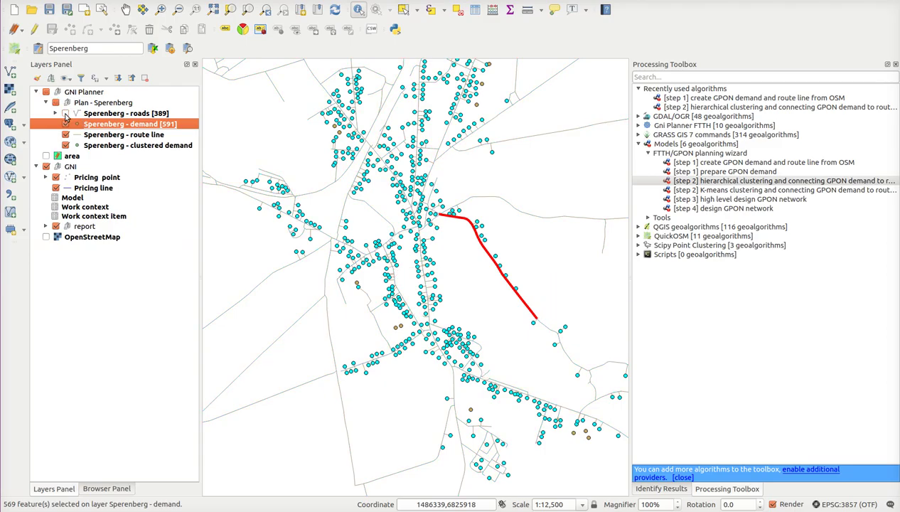
{"action": "left_click", "coordinate": [65, 124]}
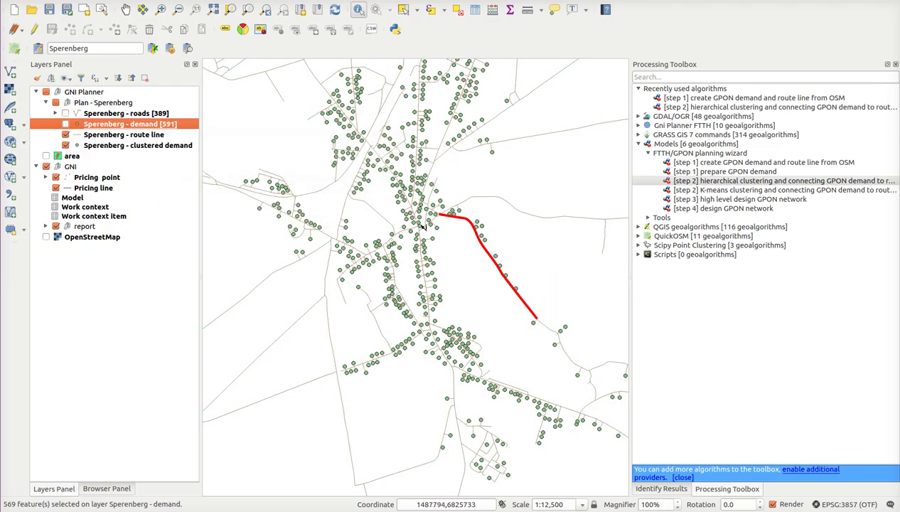
{"action": "scroll", "coordinate": [423, 227], "scroll_direction": "up", "scroll_amount": 1}
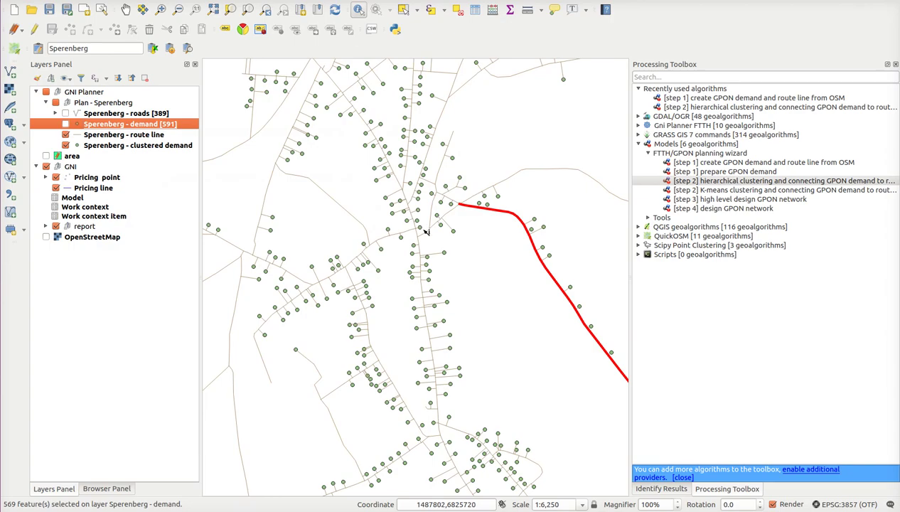
{"action": "left_click", "coordinate": [466, 246]}
{"action": "scroll", "coordinate": [466, 246], "scroll_direction": "down", "scroll_amount": 1}
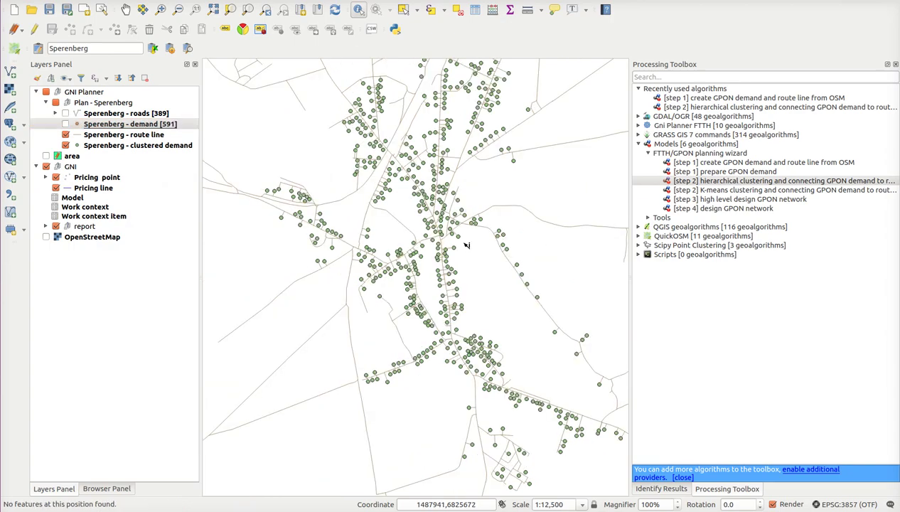
{"action": "scroll", "coordinate": [466, 245], "scroll_direction": "up", "scroll_amount": 1}
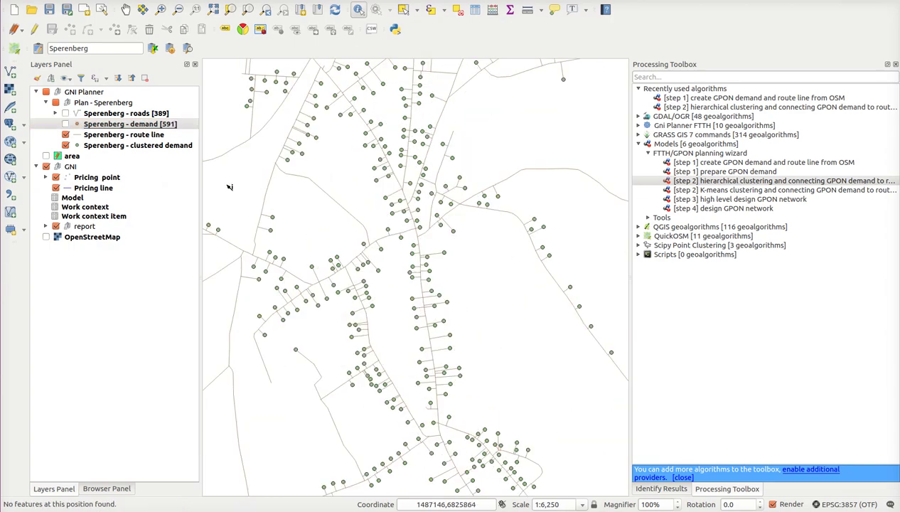
- Style the Sperenberg - clustered demand layer as Categorized by the group column with random colors, classifying all values
{"action": "left_click", "coordinate": [165, 147]}
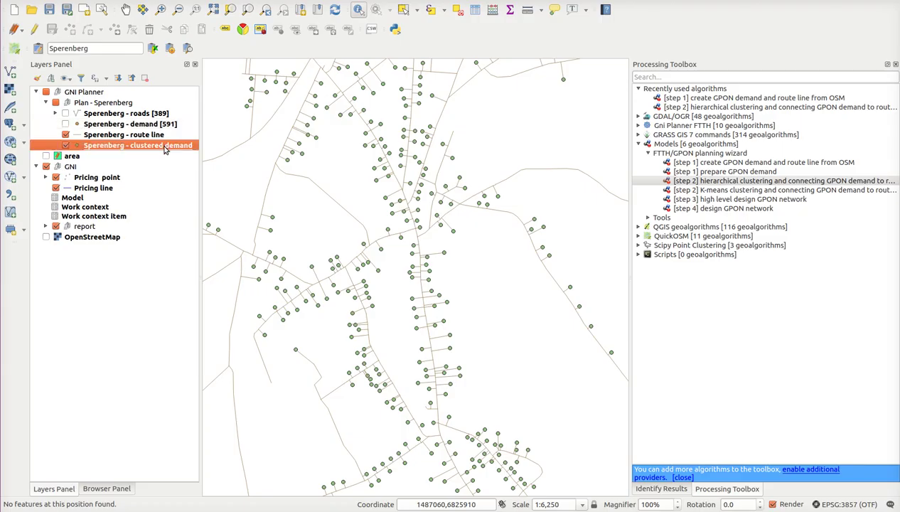
{"action": "double_click", "coordinate": [164, 146]}
{"action": "left_click", "coordinate": [382, 165]}
{"action": "left_click", "coordinate": [382, 174]}
{"action": "left_click", "coordinate": [573, 187]}
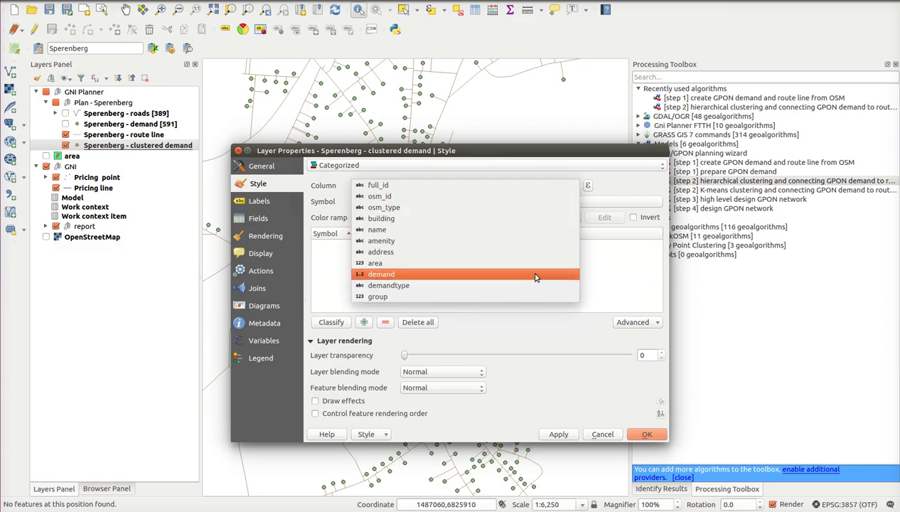
{"action": "left_click", "coordinate": [535, 295]}
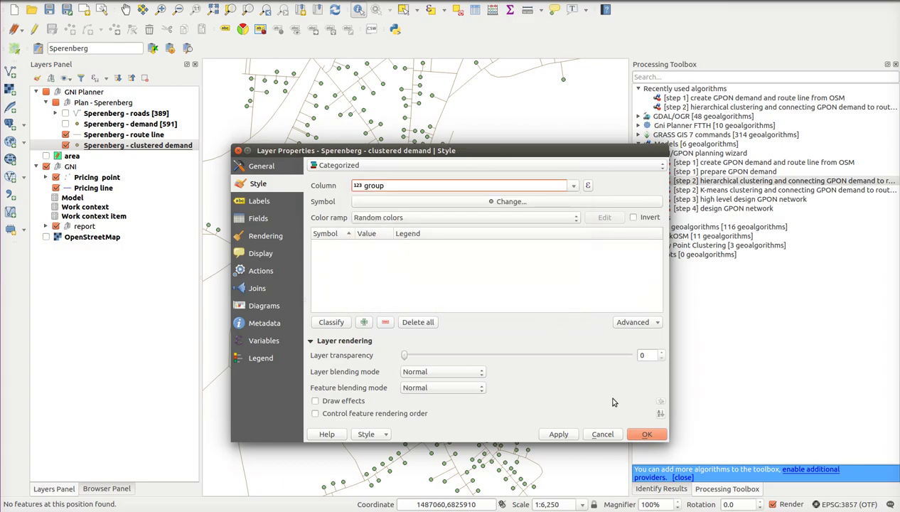
{"action": "left_click", "coordinate": [346, 326]}
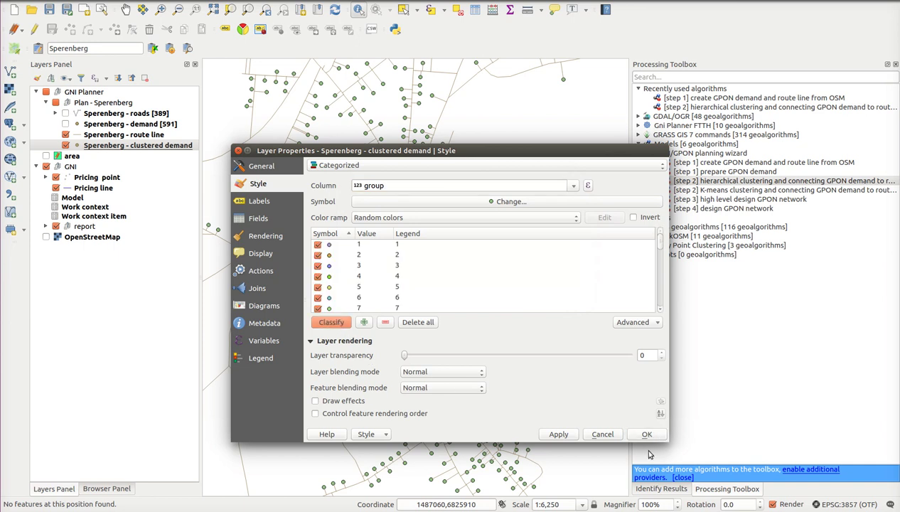
{"action": "left_click", "coordinate": [646, 434]}
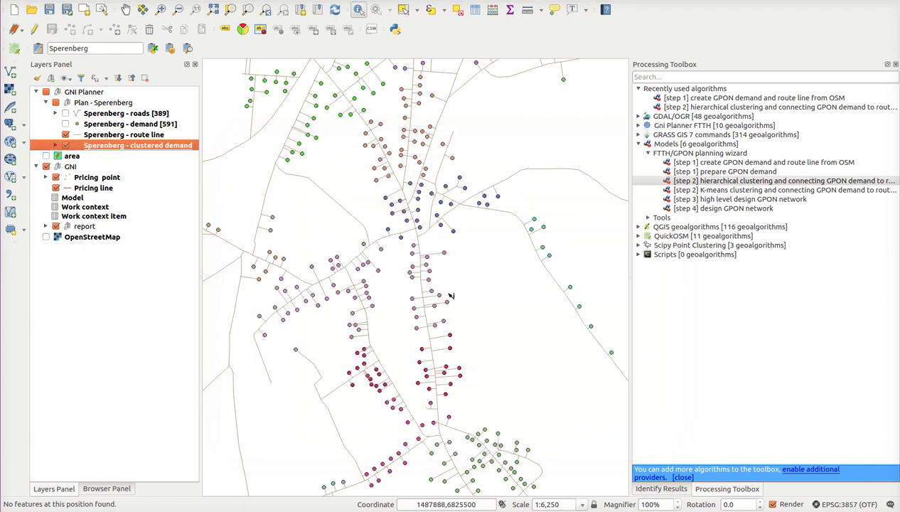
- Create a temporary scratch point layer named OLT Network root in the project CRS, EPSG:3857
{"action": "scroll", "coordinate": [448, 295], "scroll_direction": "down", "scroll_amount": 1}
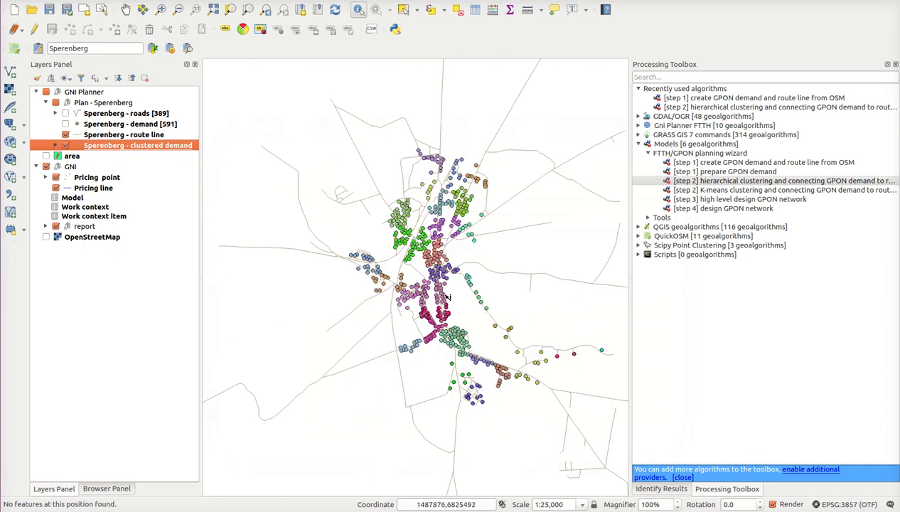
{"action": "scroll", "coordinate": [498, 297], "scroll_direction": "down", "scroll_amount": 1}
{"action": "scroll", "coordinate": [469, 287], "scroll_direction": "up", "scroll_amount": 1}
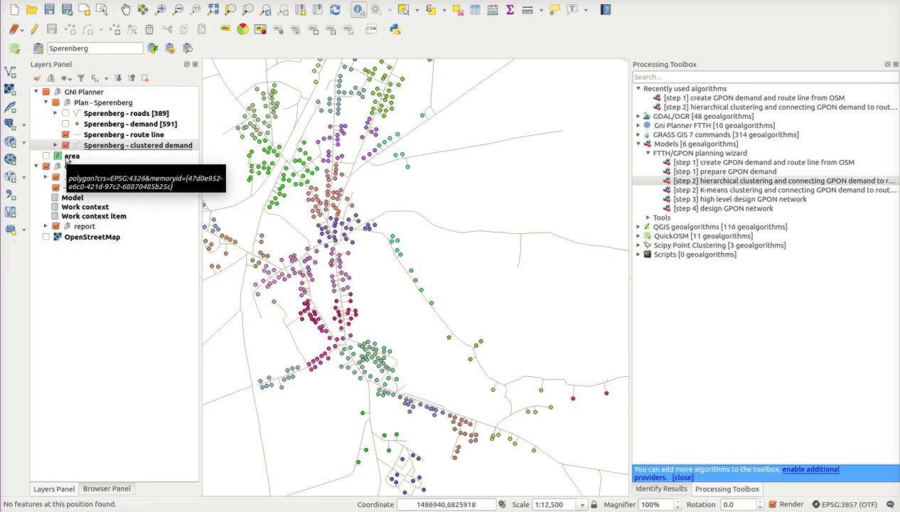
{"action": "left_click", "coordinate": [10, 229]}
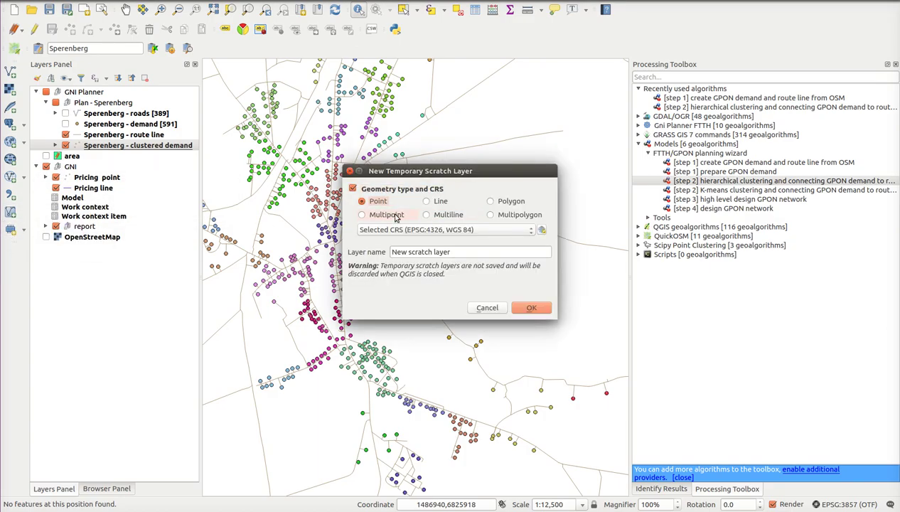
{"action": "left_click", "coordinate": [429, 231]}
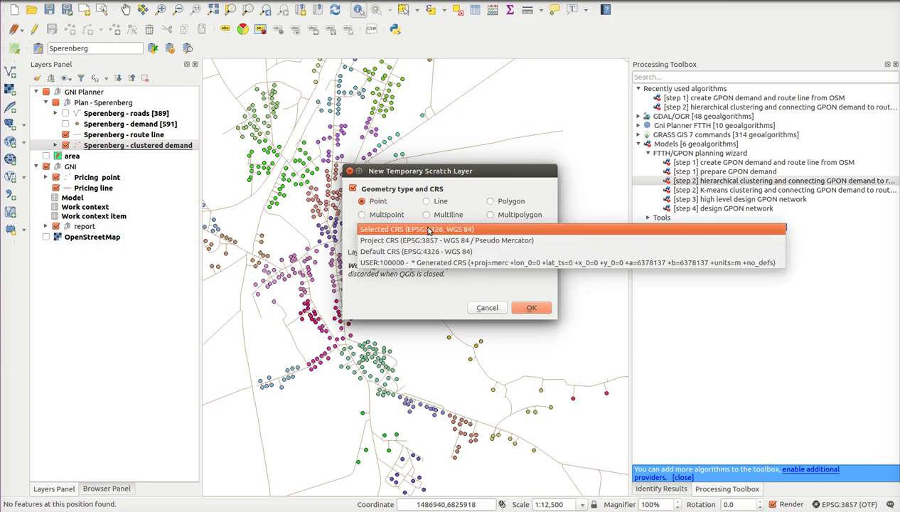
{"action": "left_click", "coordinate": [429, 240]}
{"action": "left_click_drag", "start_coordinate": [456, 251], "coordinate": [394, 250]}
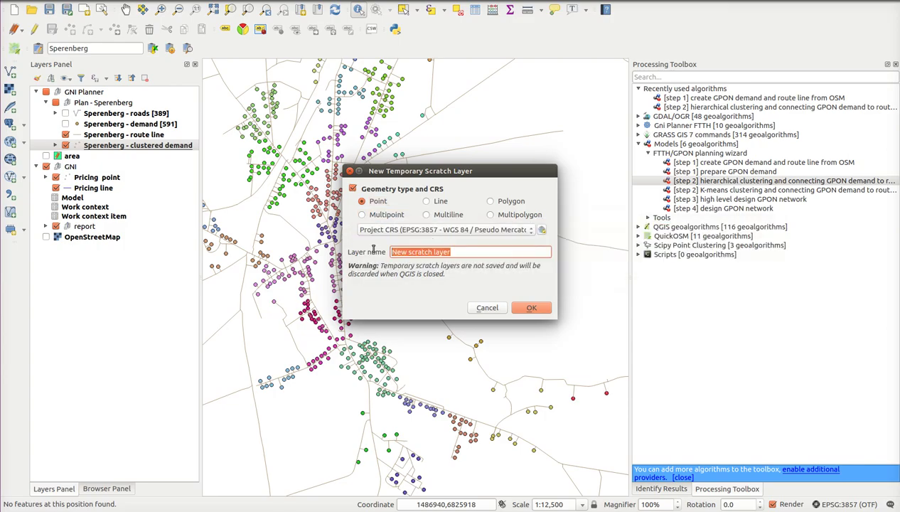
{"action": "type", "text": "OLT Network root"}
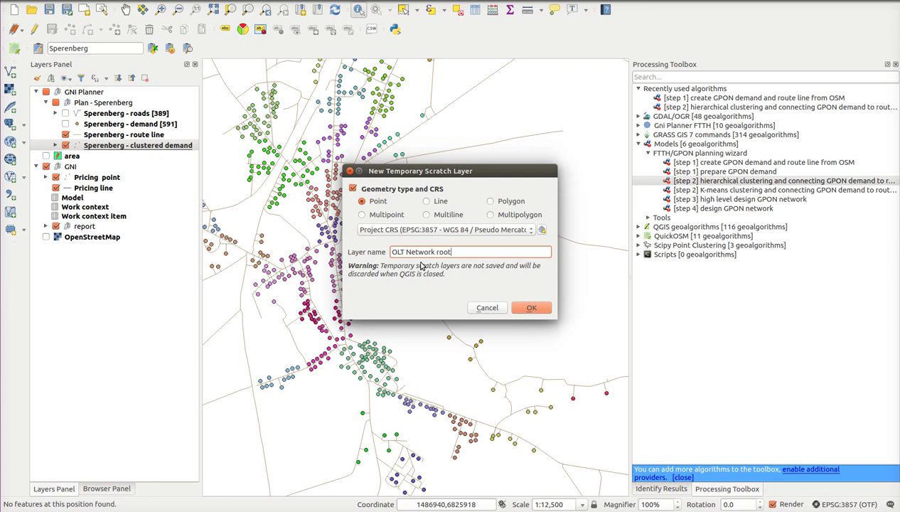
{"action": "left_click", "coordinate": [527, 307]}
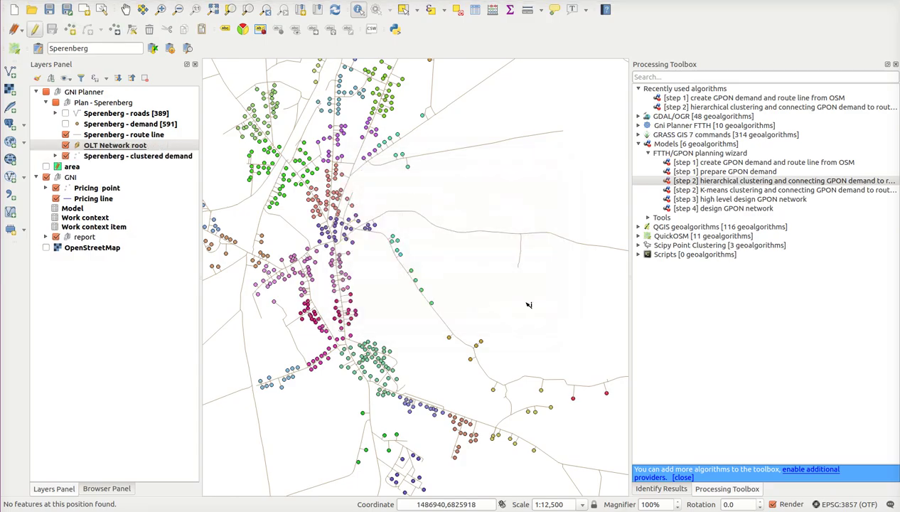
- Move the OLT Network root layer out of its group to below OpenStreetMap, ready it for adding points, and show the OpenStreetMap basemap
{"action": "left_click_drag", "start_coordinate": [95, 145], "coordinate": [67, 253]}
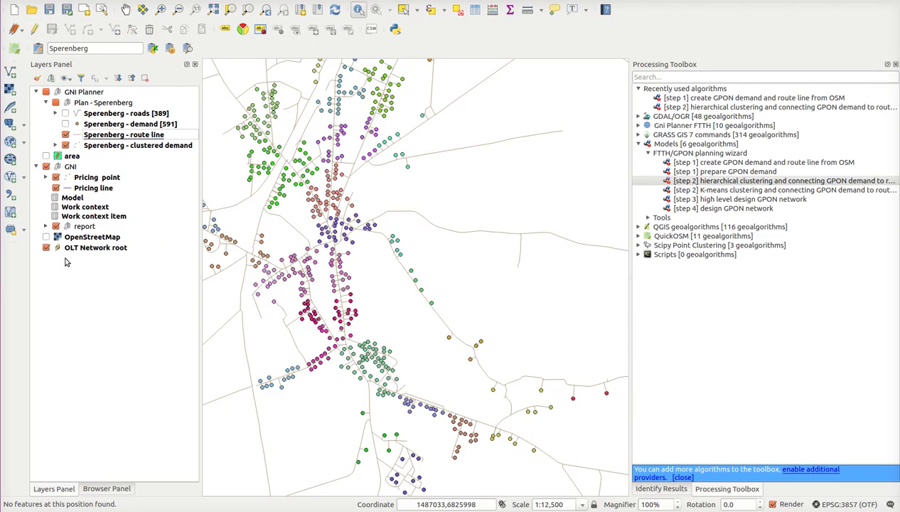
{"action": "left_click", "coordinate": [74, 248]}
{"action": "left_click", "coordinate": [69, 29]}
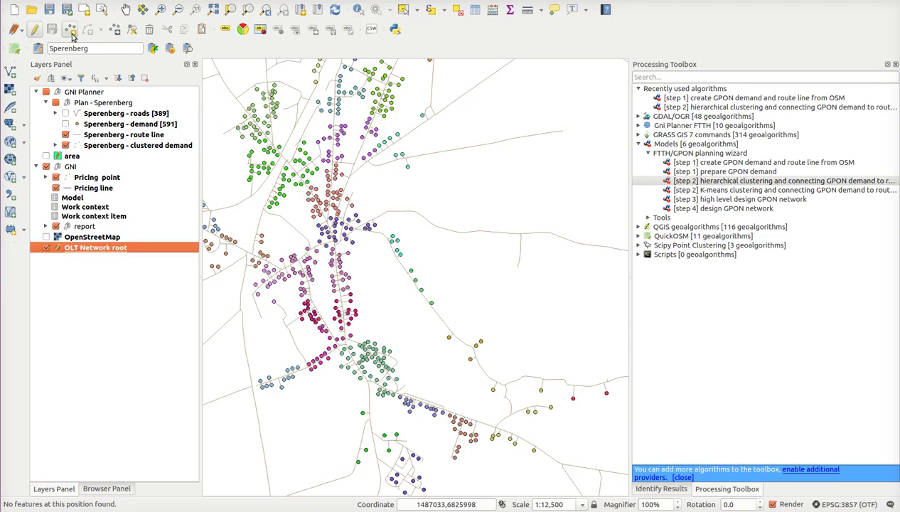
{"action": "left_click", "coordinate": [46, 237]}
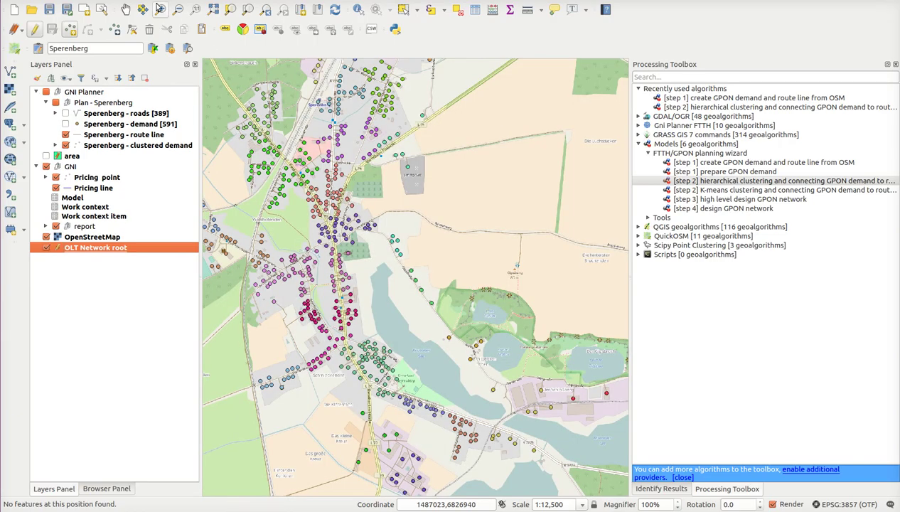
- Set the snapping options to snap to vertices on all visible layers with a tolerance of 10 pixels
{"action": "left_click", "coordinate": [132, 3]}
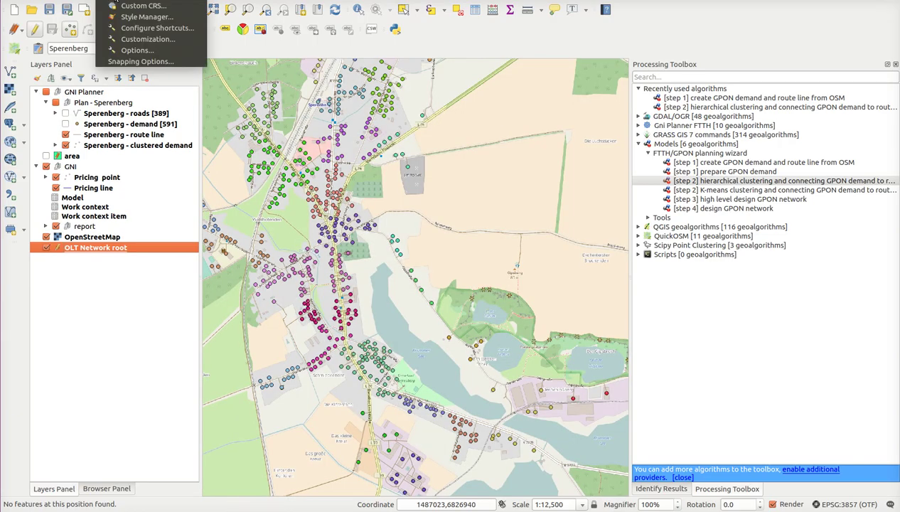
{"action": "left_click", "coordinate": [126, 63]}
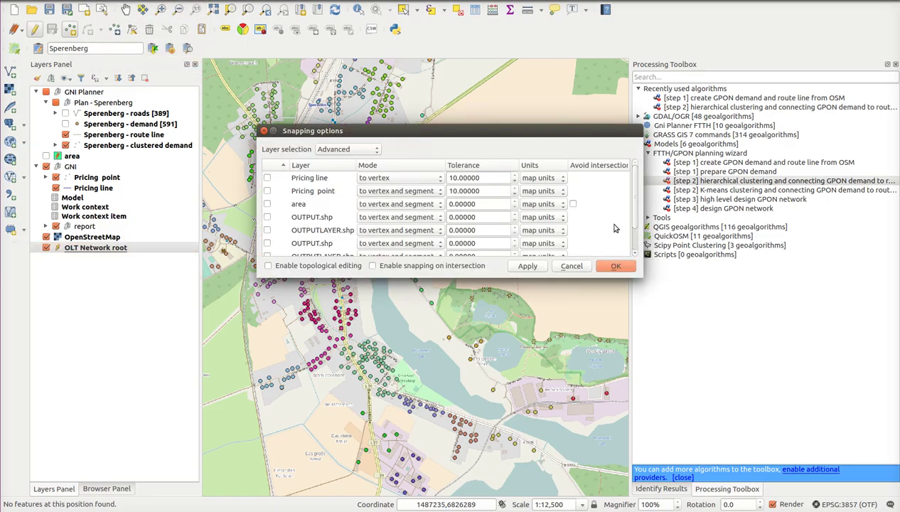
{"action": "scroll", "coordinate": [635, 228], "scroll_direction": "down", "scroll_amount": 1}
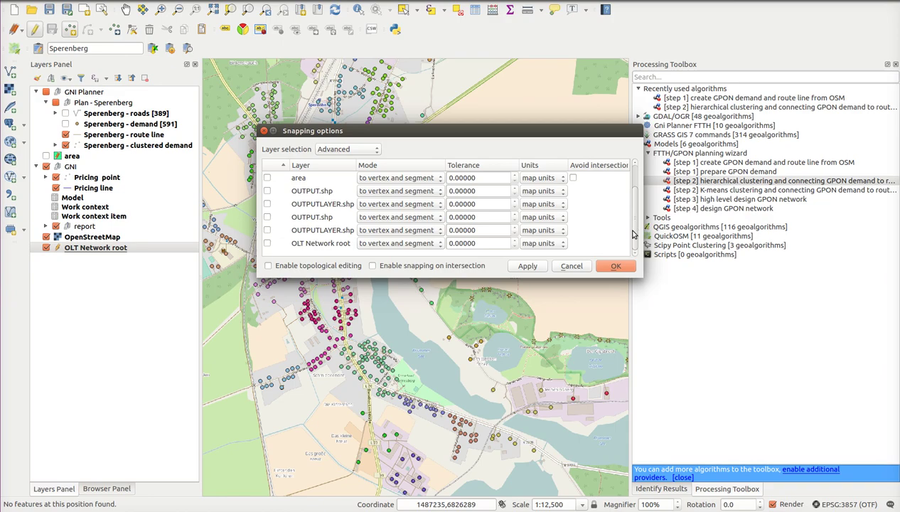
{"action": "left_click", "coordinate": [368, 153]}
{"action": "left_click", "coordinate": [368, 139]}
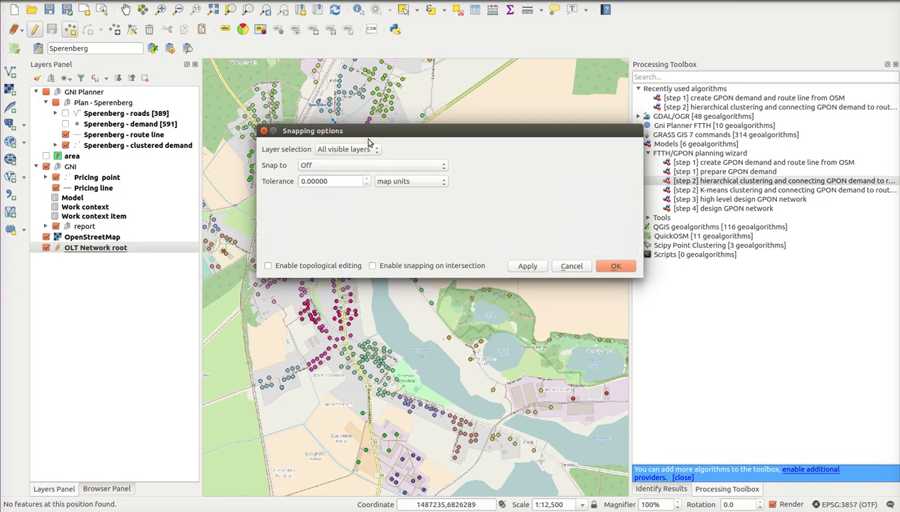
{"action": "left_click", "coordinate": [374, 165]}
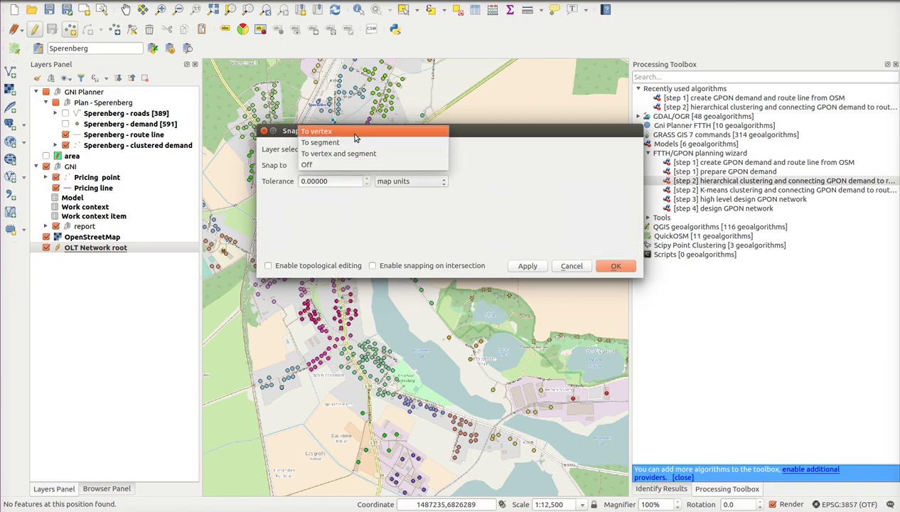
{"action": "left_click", "coordinate": [356, 135]}
{"action": "left_click", "coordinate": [297, 178]}
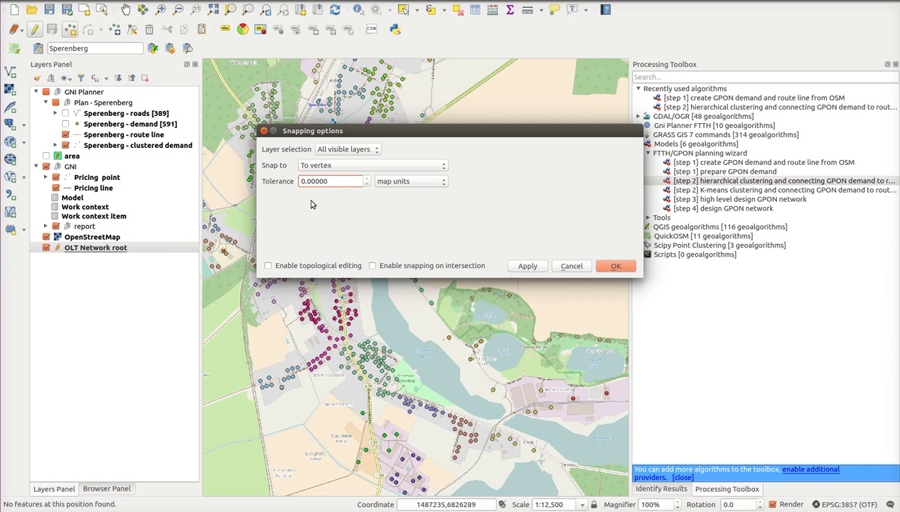
{"action": "type", "text": "1"}
{"action": "left_click", "coordinate": [444, 183]}
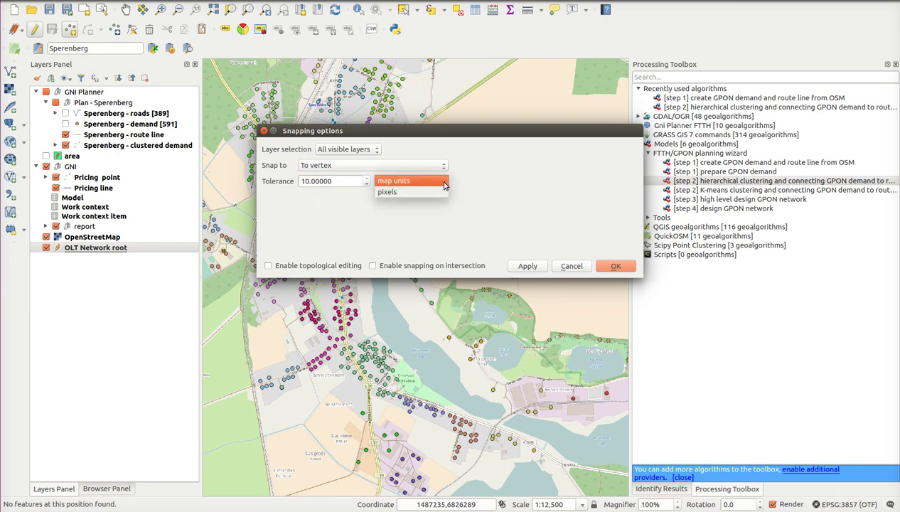
{"action": "left_click", "coordinate": [434, 193]}
{"action": "left_click", "coordinate": [536, 266]}
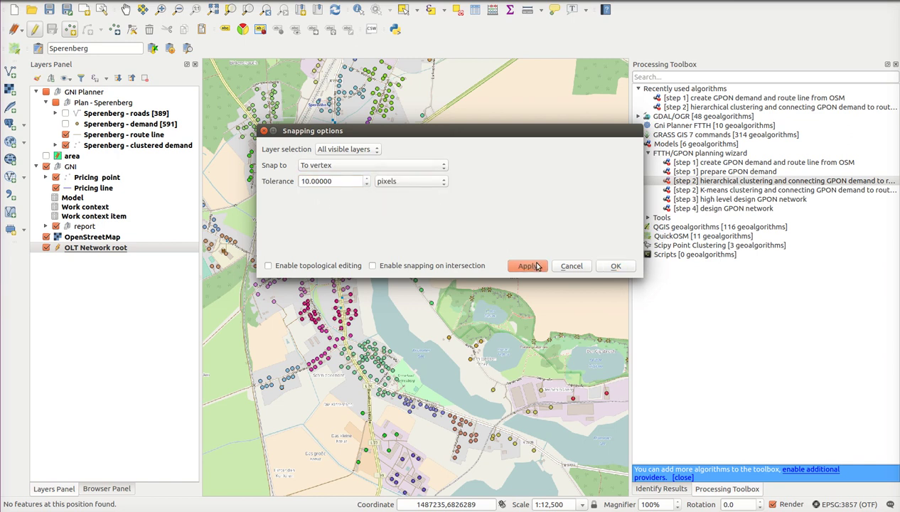
{"action": "left_click", "coordinate": [610, 266]}
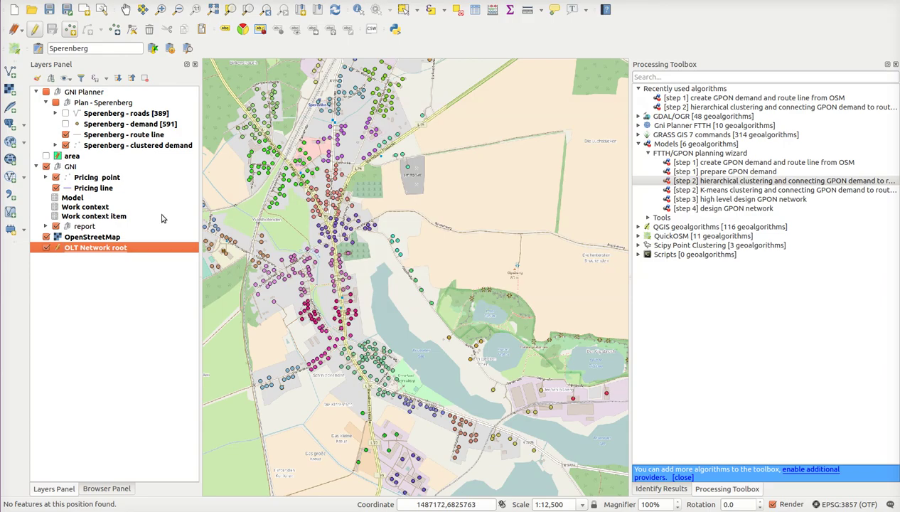
- Hide the Sperenberg - clustered demand layer and add the OLT point on the main road just west of the churchyard
{"action": "left_click", "coordinate": [66, 145]}
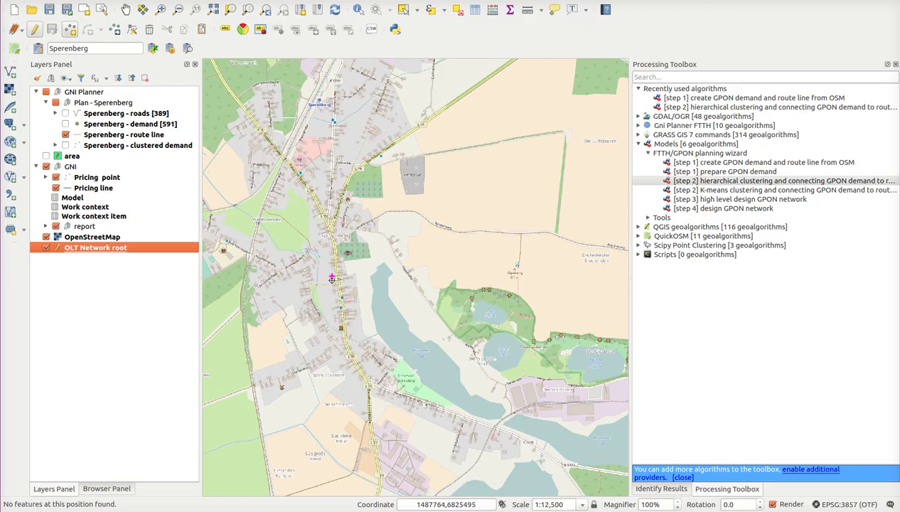
{"action": "scroll", "coordinate": [333, 283], "scroll_direction": "up", "scroll_amount": 1}
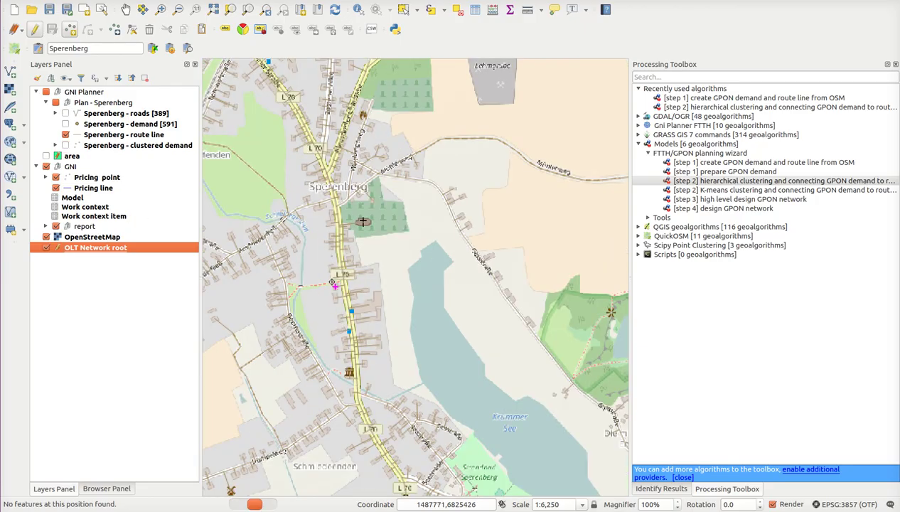
{"action": "scroll", "coordinate": [332, 284], "scroll_direction": "up", "scroll_amount": 1}
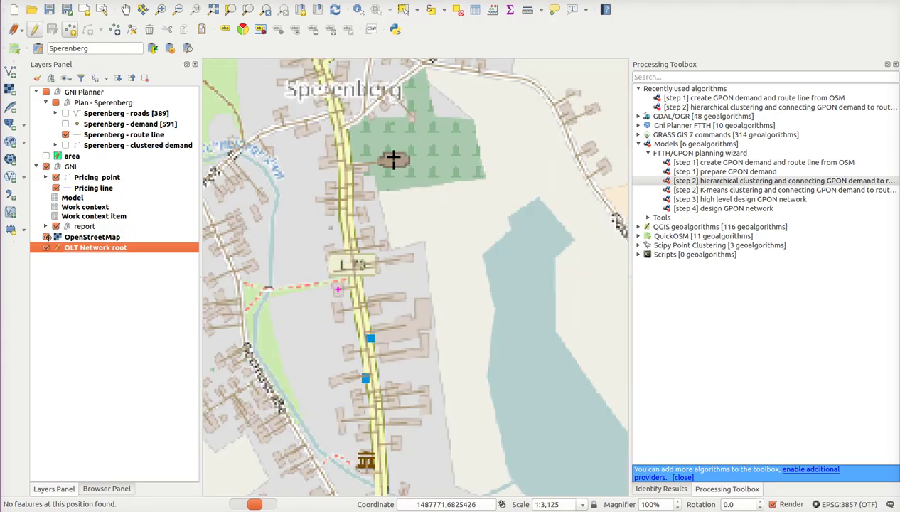
{"action": "scroll", "coordinate": [338, 290], "scroll_direction": "up", "scroll_amount": 1}
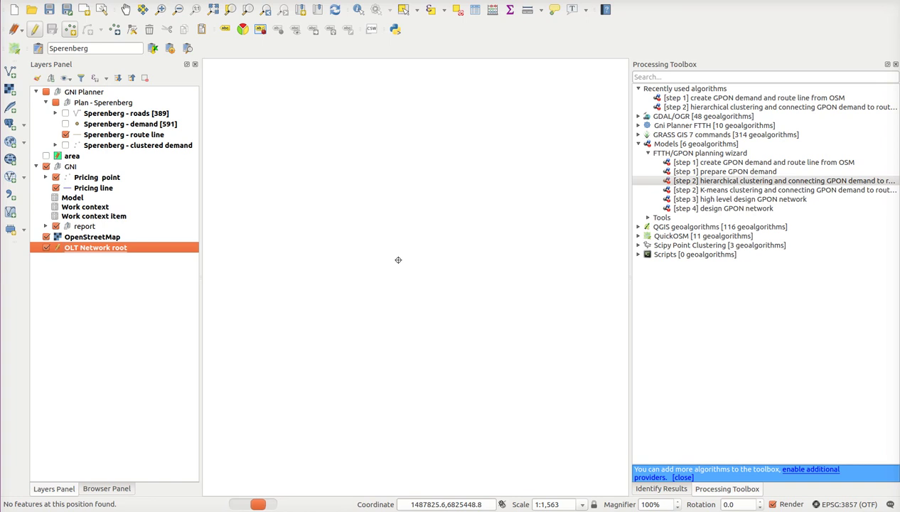
{"action": "scroll", "coordinate": [397, 261], "scroll_direction": "down", "scroll_amount": 1}
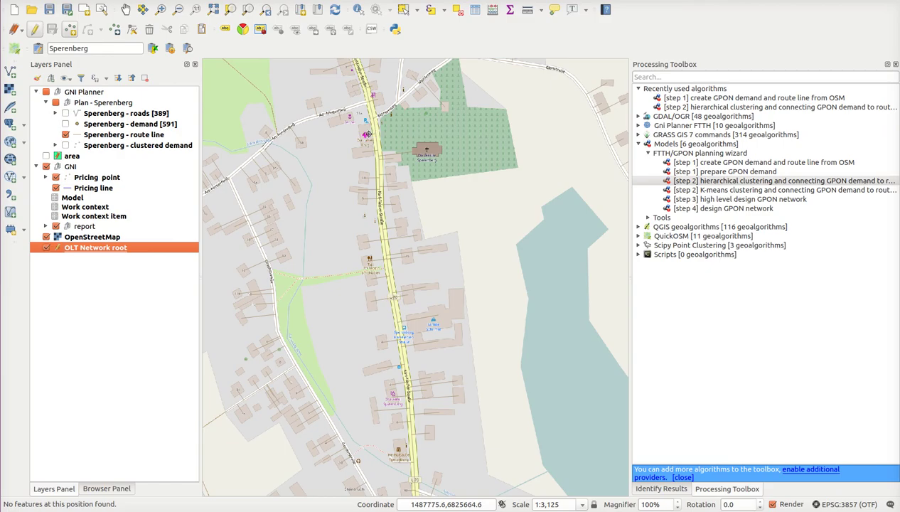
{"action": "left_click", "coordinate": [374, 134]}
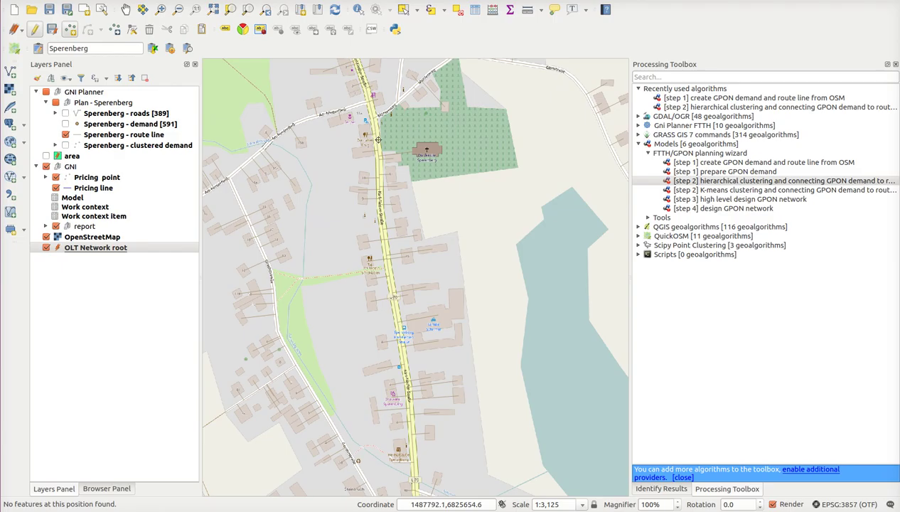
- Move the OLT Network root layer above OpenStreetMap and select the placed OLT point
{"action": "left_click_drag", "start_coordinate": [98, 248], "coordinate": [104, 239]}
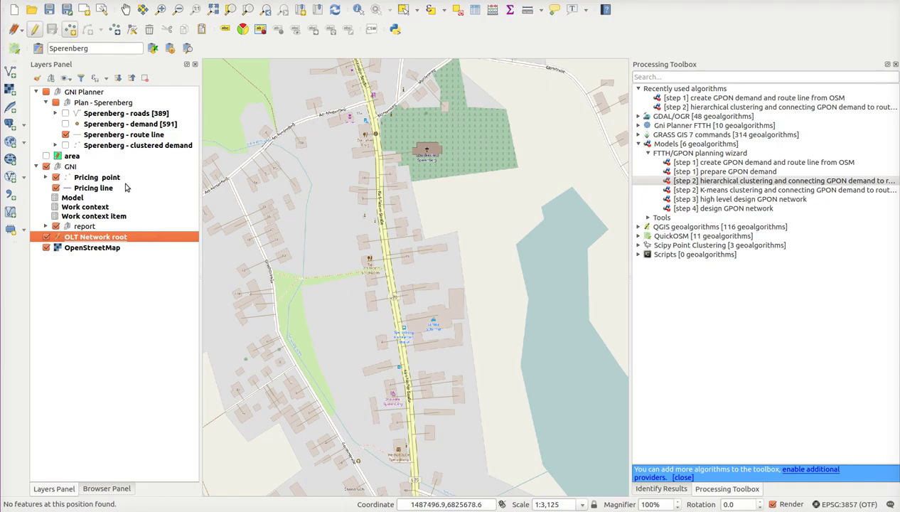
{"action": "left_click", "coordinate": [402, 11]}
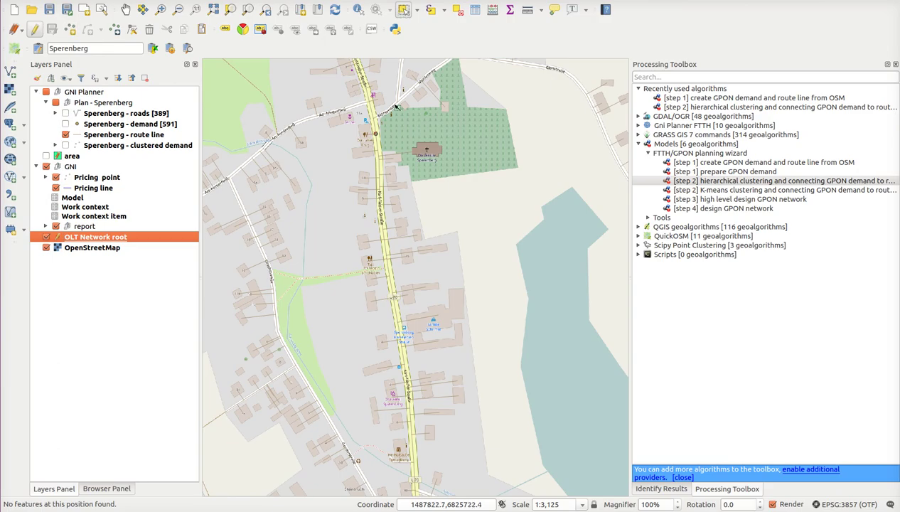
{"action": "left_click", "coordinate": [364, 130]}
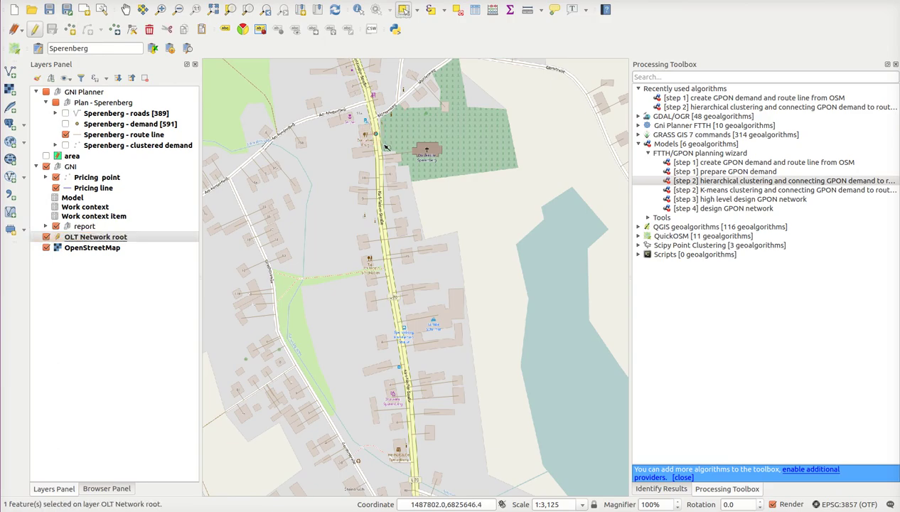
- Run the [step 3] high level design GPON network model with OLT Network root, Sperenberg - clustered demand as demand points and Sperenberg - route line
{"action": "left_click", "coordinate": [710, 201]}
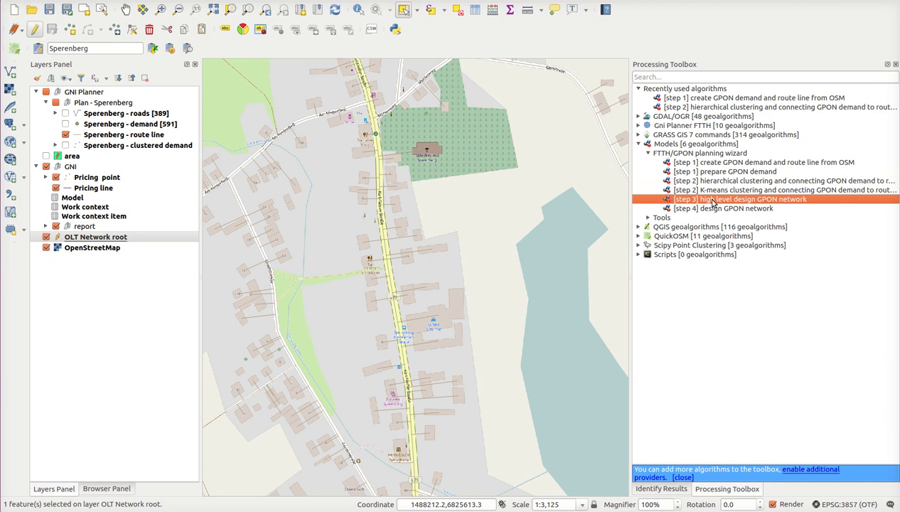
{"action": "double_click", "coordinate": [711, 202]}
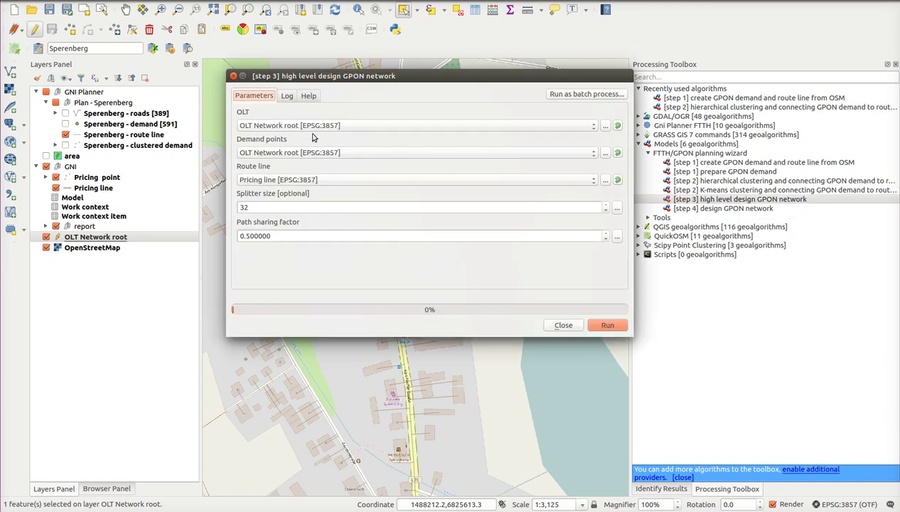
{"action": "left_click", "coordinate": [289, 154]}
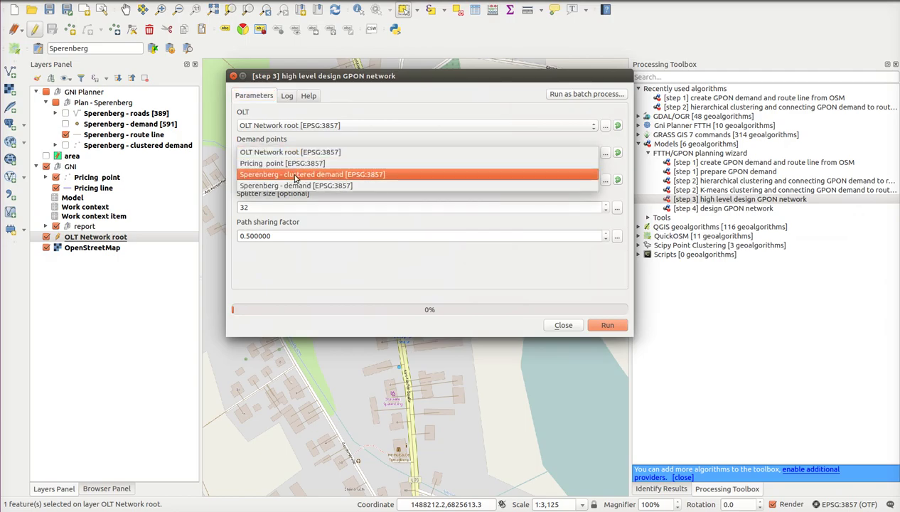
{"action": "left_click", "coordinate": [295, 176]}
{"action": "left_click", "coordinate": [273, 182]}
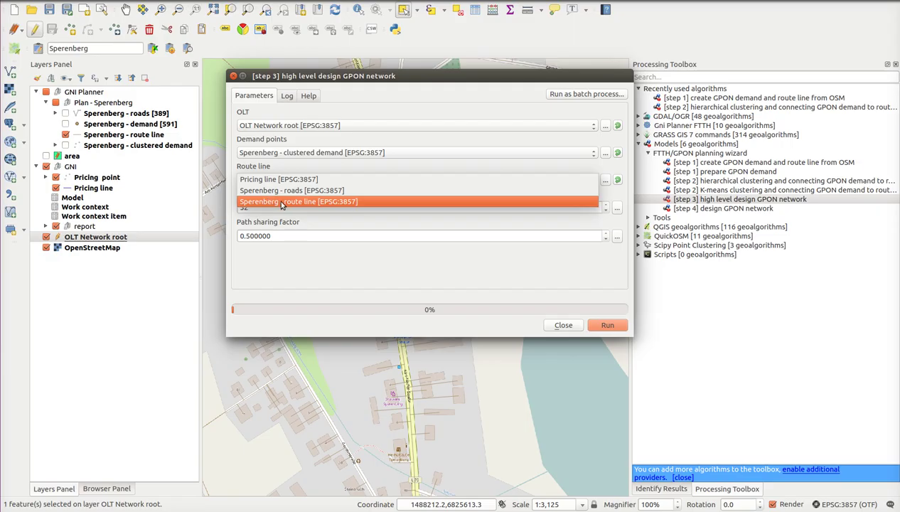
{"action": "left_click", "coordinate": [310, 203]}
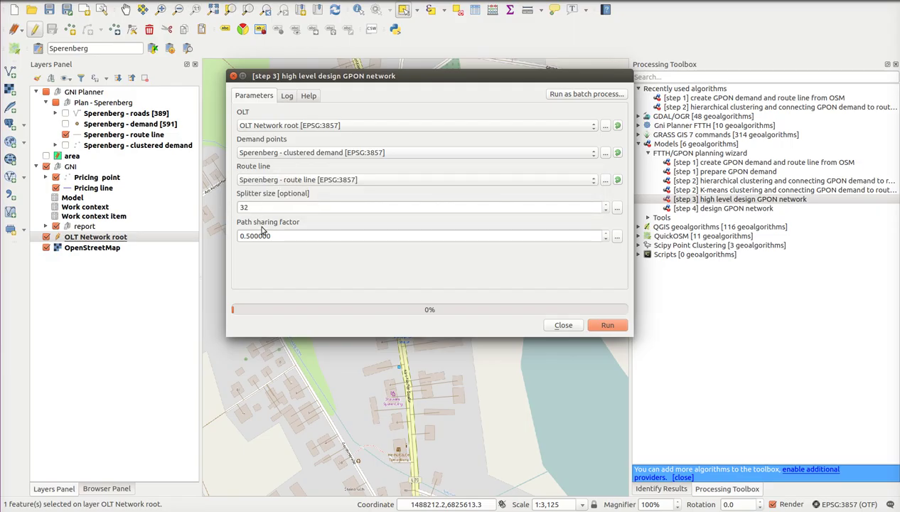
{"action": "left_click", "coordinate": [608, 326]}
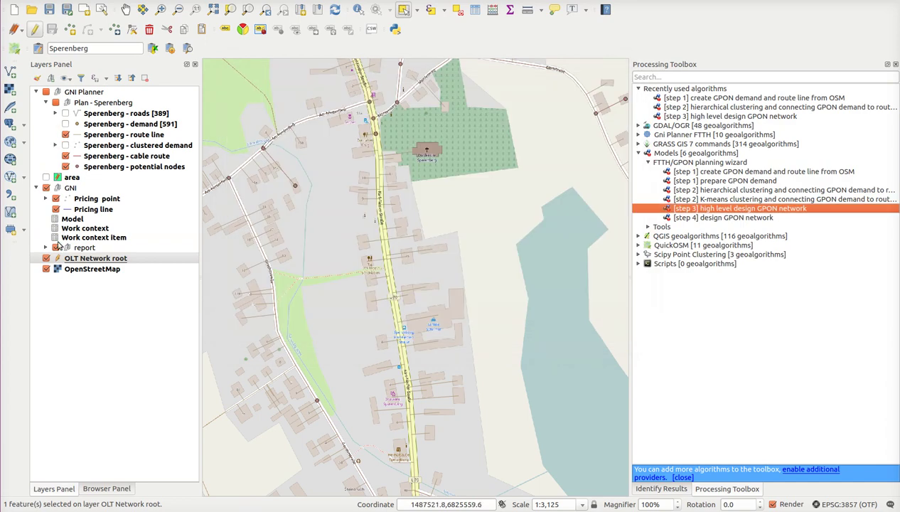
- Hide the OpenStreetMap and Sperenberg - route line layers and fit the map to the Sperenberg - cable route layer
{"action": "left_click", "coordinate": [46, 269]}
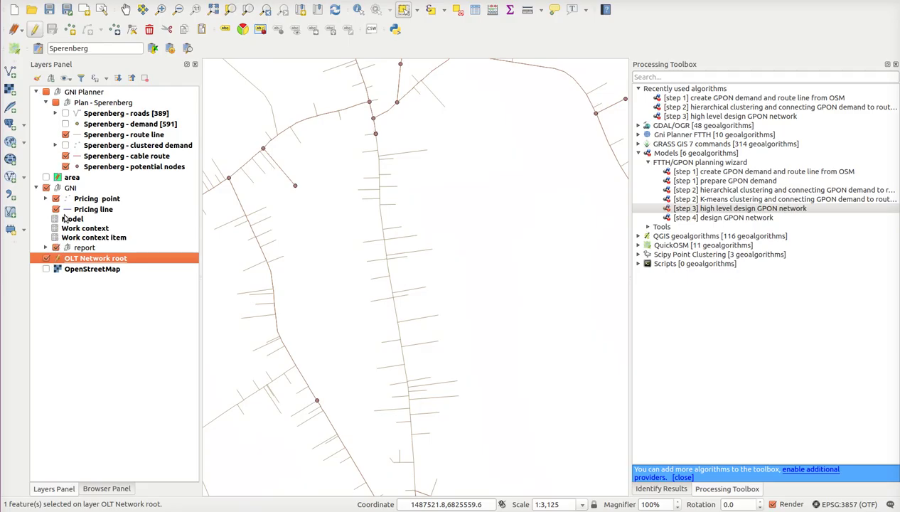
{"action": "right_click", "coordinate": [146, 156]}
{"action": "left_click", "coordinate": [153, 162]}
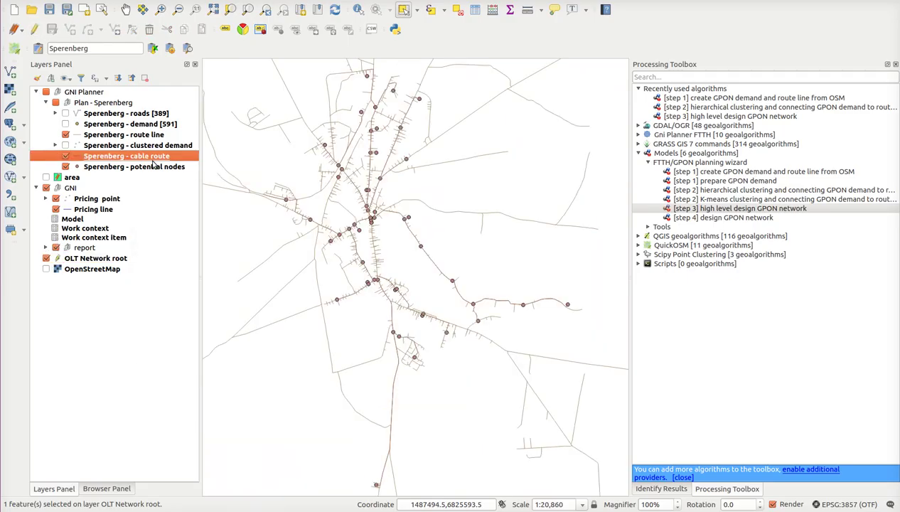
{"action": "left_click", "coordinate": [65, 135]}
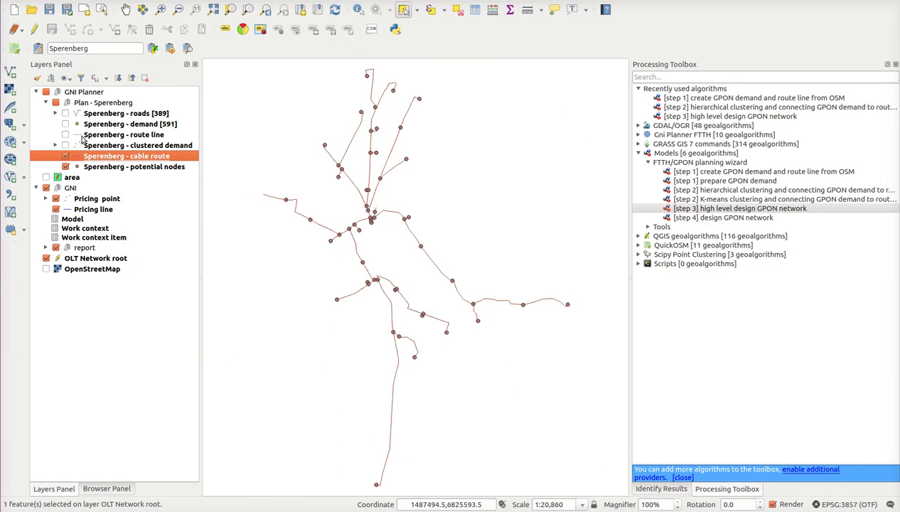
{"action": "scroll", "coordinate": [319, 203], "scroll_direction": "down", "scroll_amount": 1}
{"action": "scroll", "coordinate": [319, 203], "scroll_direction": "up", "scroll_amount": 1}
{"action": "scroll", "coordinate": [319, 202], "scroll_direction": "up", "scroll_amount": 1}
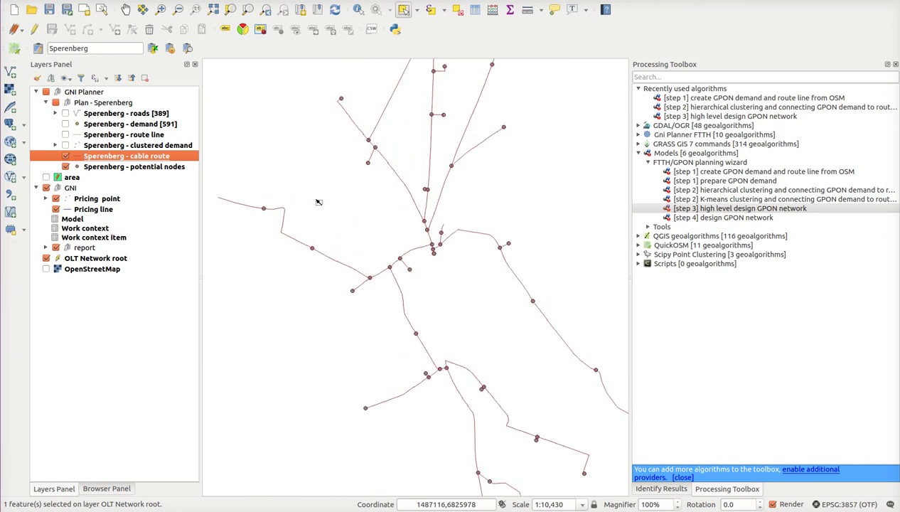
{"action": "scroll", "coordinate": [318, 203], "scroll_direction": "down", "scroll_amount": 1}
- Style the Sperenberg - potential nodes layer as Categorized by the type column with random colors, classifying all values
{"action": "left_click", "coordinate": [133, 168]}
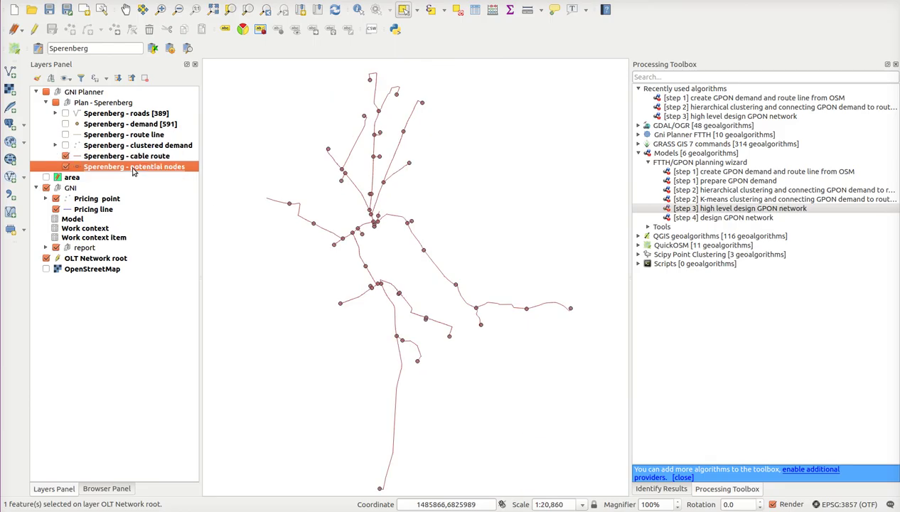
{"action": "double_click", "coordinate": [133, 169]}
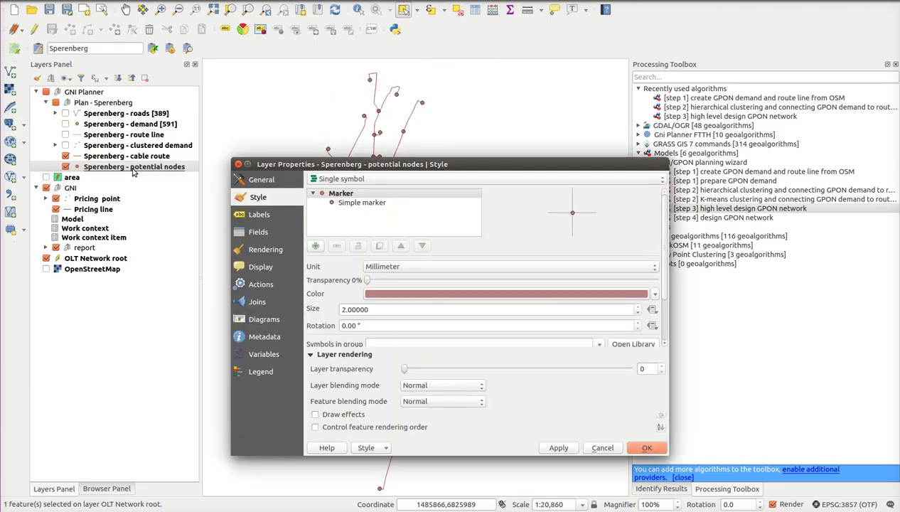
{"action": "left_click", "coordinate": [334, 182]}
{"action": "left_click", "coordinate": [336, 190]}
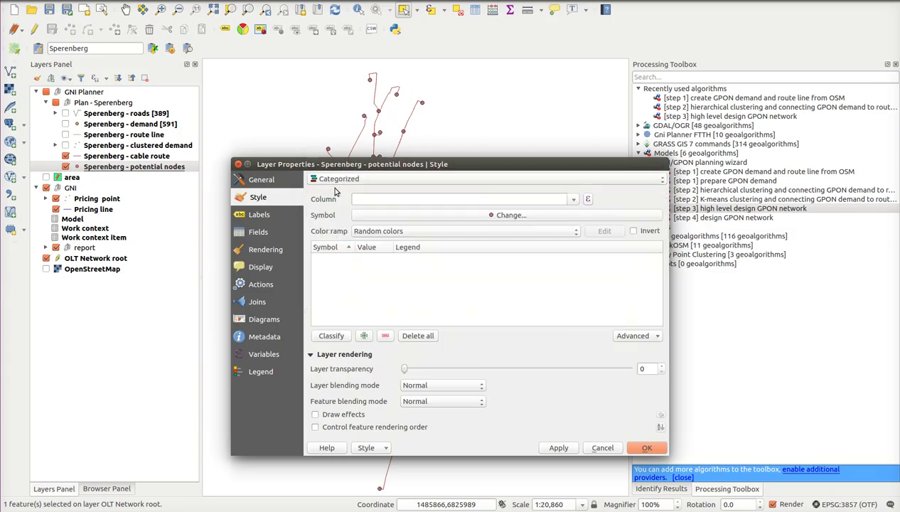
{"action": "left_click", "coordinate": [530, 200]}
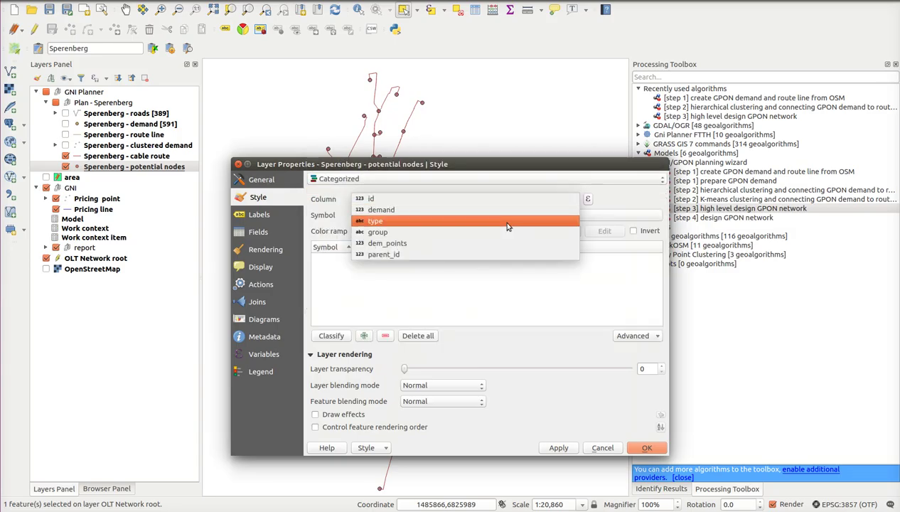
{"action": "left_click", "coordinate": [501, 221]}
{"action": "left_click", "coordinate": [331, 336]}
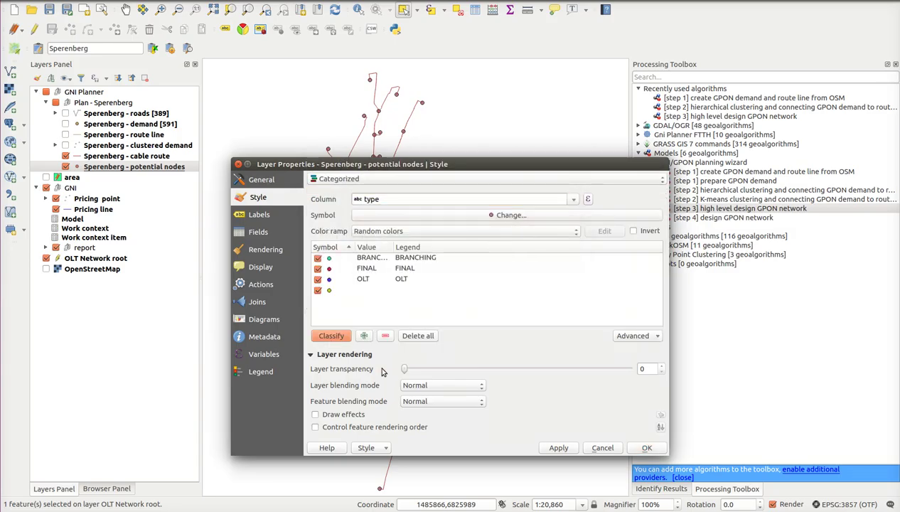
{"action": "left_click", "coordinate": [629, 448]}
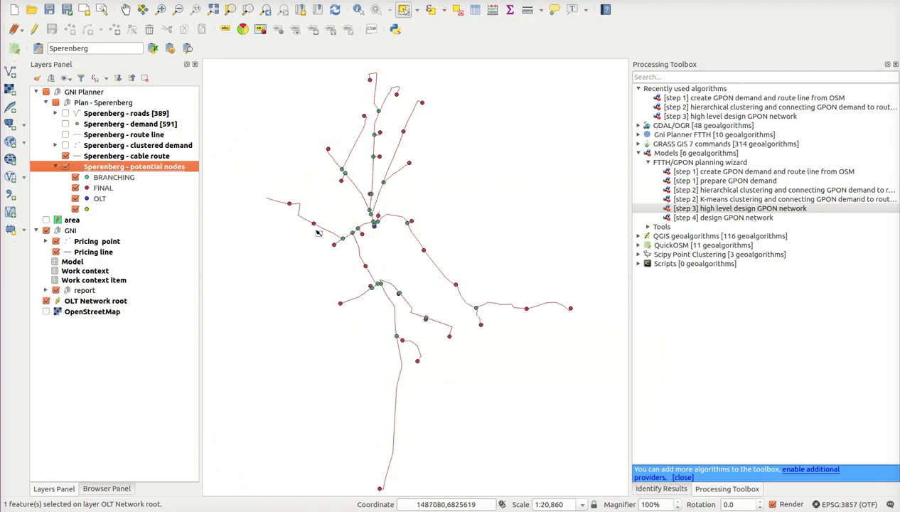
{"action": "scroll", "coordinate": [342, 228], "scroll_direction": "up", "scroll_amount": 1}
{"action": "scroll", "coordinate": [342, 229], "scroll_direction": "up", "scroll_amount": 1}
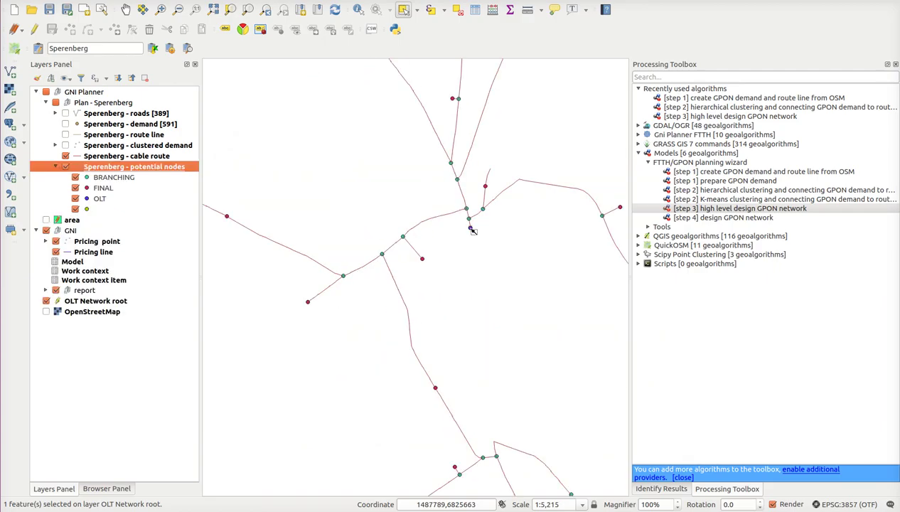
- Show the Sperenberg - clustered demand layer together with the cable route and potential nodes, keeping the unclustered demand layer hidden
{"action": "scroll", "coordinate": [472, 231], "scroll_direction": "down", "scroll_amount": 1}
{"action": "scroll", "coordinate": [472, 232], "scroll_direction": "down", "scroll_amount": 1}
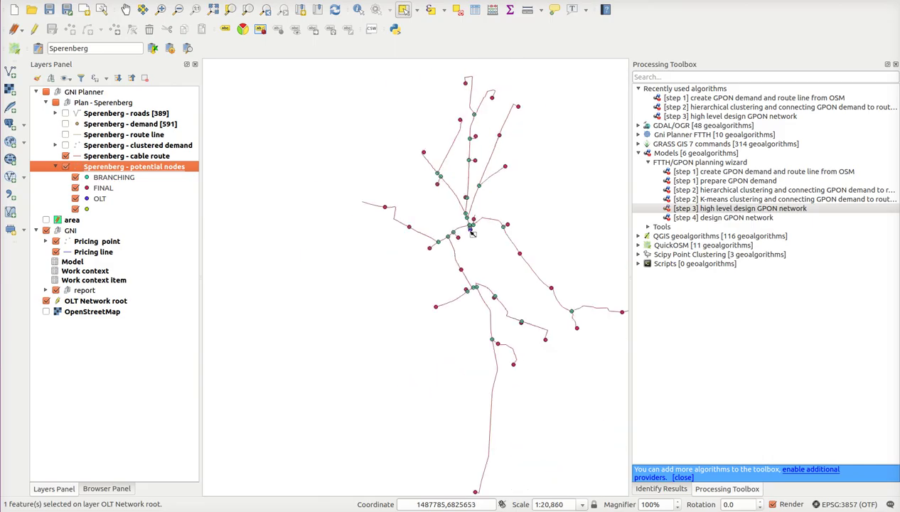
{"action": "left_click_drag", "start_coordinate": [472, 231], "coordinate": [402, 213]}
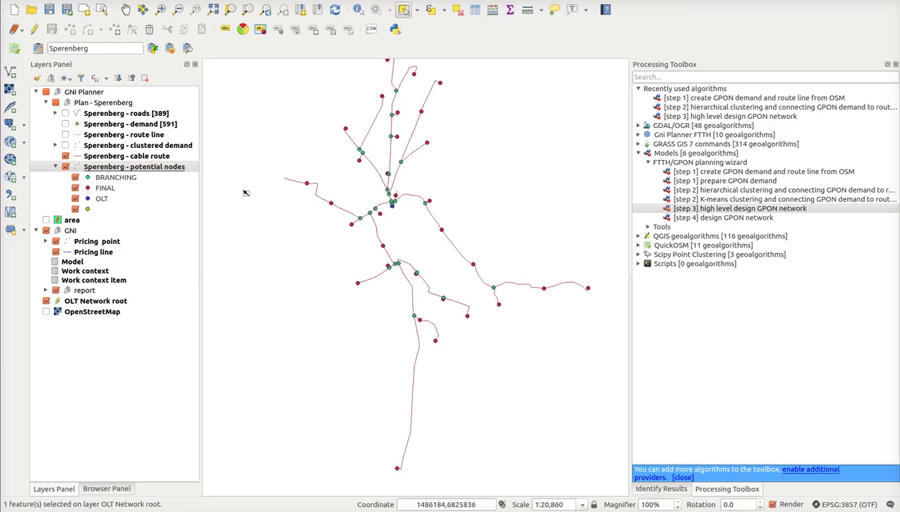
{"action": "left_click", "coordinate": [65, 124]}
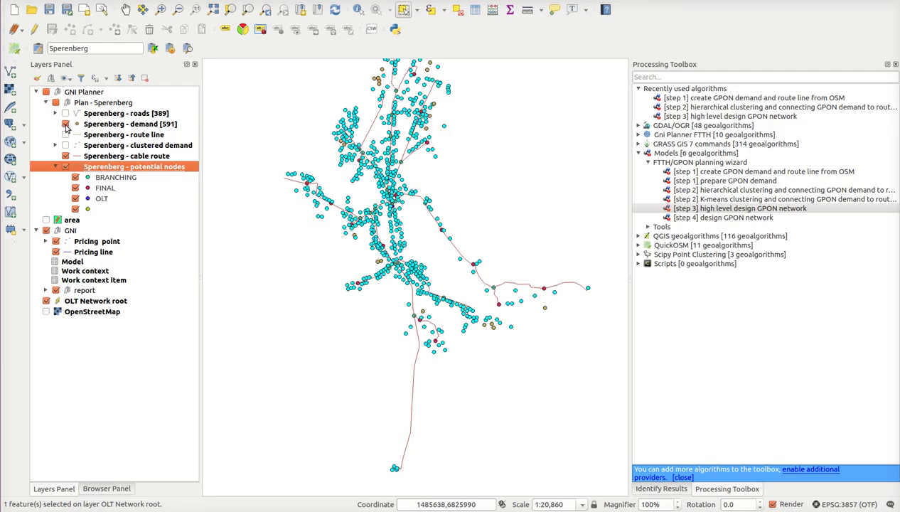
{"action": "left_click", "coordinate": [66, 124]}
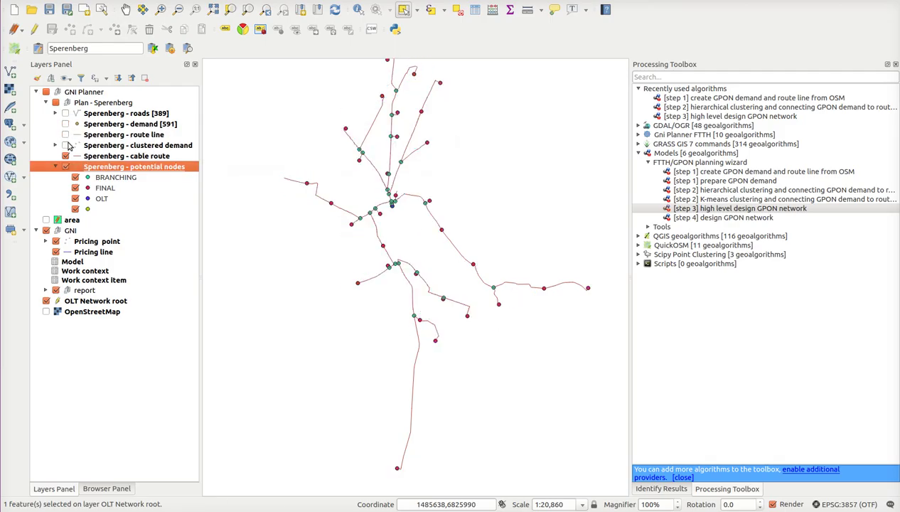
{"action": "left_click", "coordinate": [66, 145]}
{"action": "left_click", "coordinate": [95, 146]}
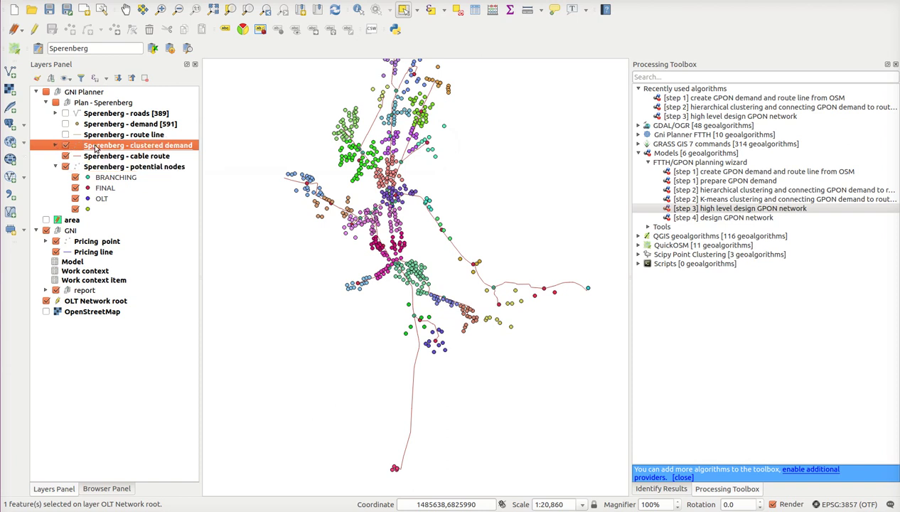
- Set the layer transparency of Sperenberg - clustered demand to 65
{"action": "double_click", "coordinate": [95, 146]}
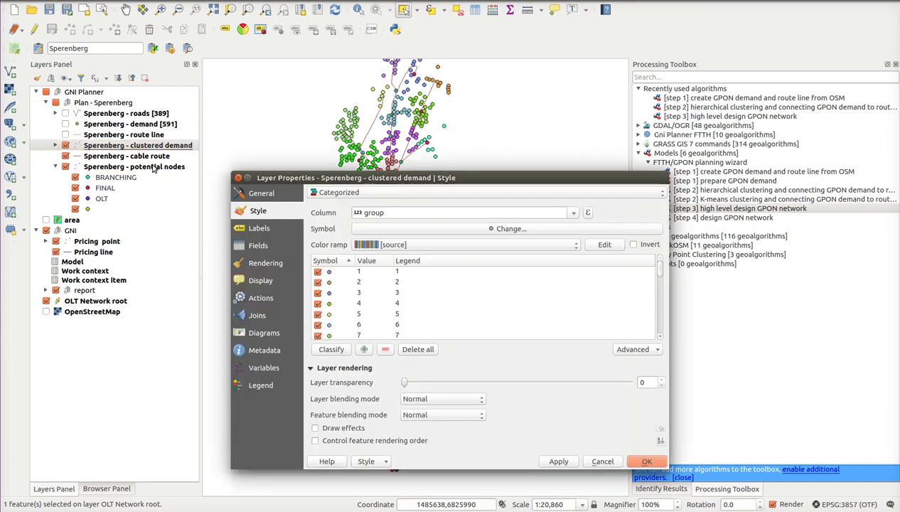
{"action": "left_click_drag", "start_coordinate": [404, 385], "coordinate": [550, 384]}
{"action": "left_click", "coordinate": [561, 462]}
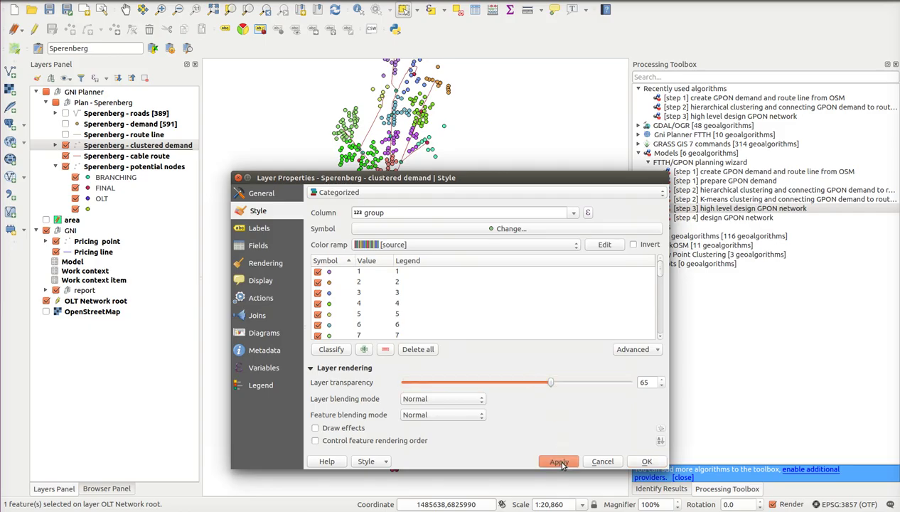
{"action": "left_click", "coordinate": [635, 462]}
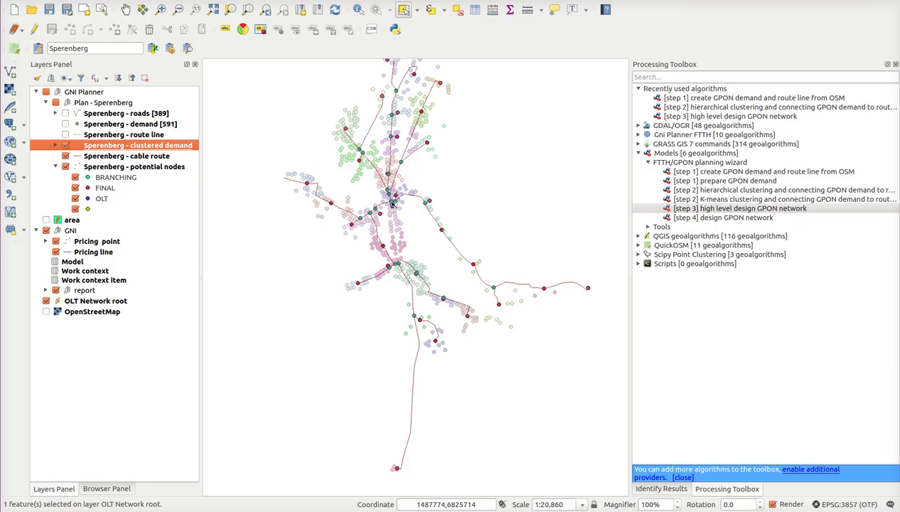
- Toggle the FINAL class of Sperenberg - potential nodes off and on to check where those nodes lie
{"action": "scroll", "coordinate": [382, 203], "scroll_direction": "up", "scroll_amount": 1}
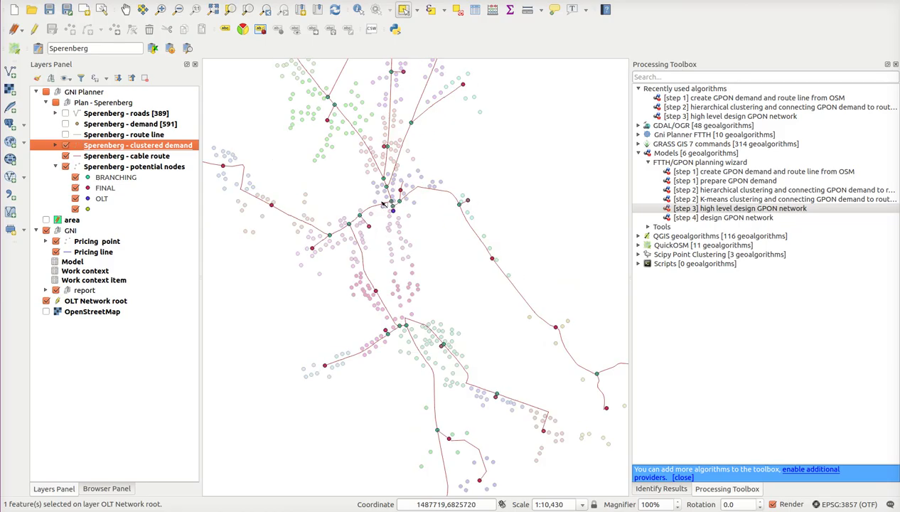
{"action": "left_click", "coordinate": [107, 188]}
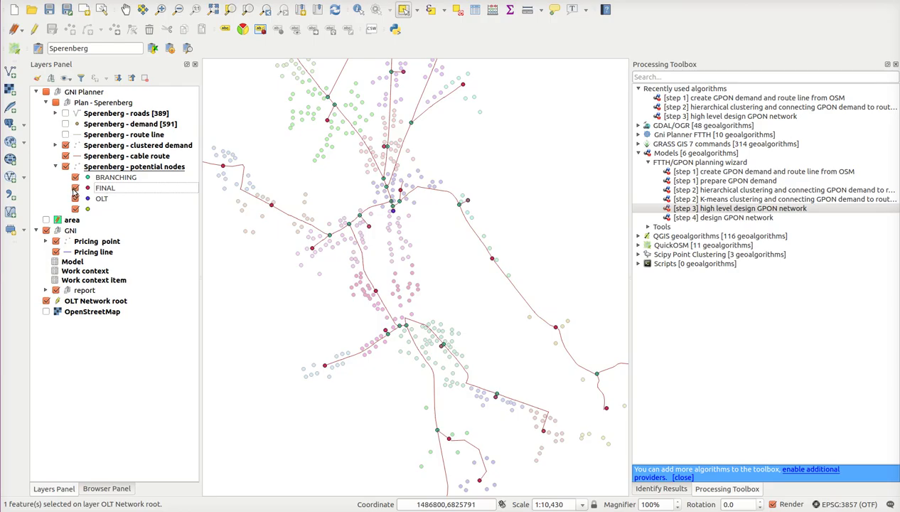
{"action": "left_click", "coordinate": [75, 188]}
{"action": "left_click", "coordinate": [75, 188]}
{"action": "left_click", "coordinate": [75, 187]}
{"action": "left_click", "coordinate": [76, 187]}
- Start editing Sperenberg - potential nodes and delete the closely grouped BRANCHING nodes just above the OLT
{"action": "left_click", "coordinate": [107, 179]}
{"action": "left_click", "coordinate": [34, 29]}
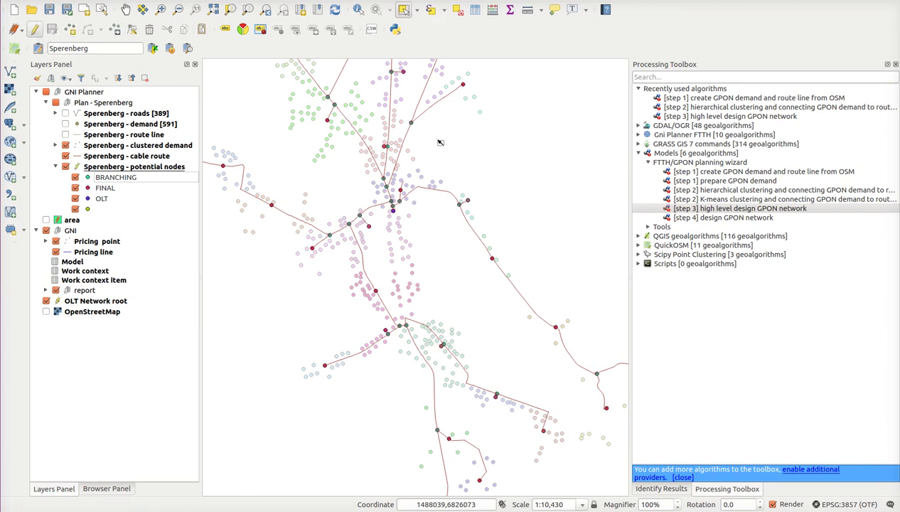
{"action": "left_click", "coordinate": [393, 204]}
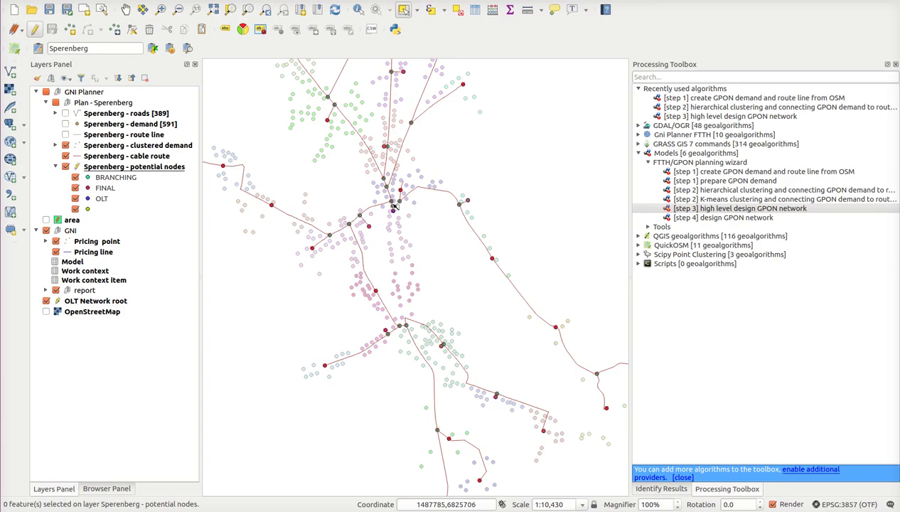
{"action": "left_click", "coordinate": [395, 205]}
{"action": "left_click", "coordinate": [395, 207], "text": "shift"}
{"action": "left_click", "coordinate": [150, 31]}
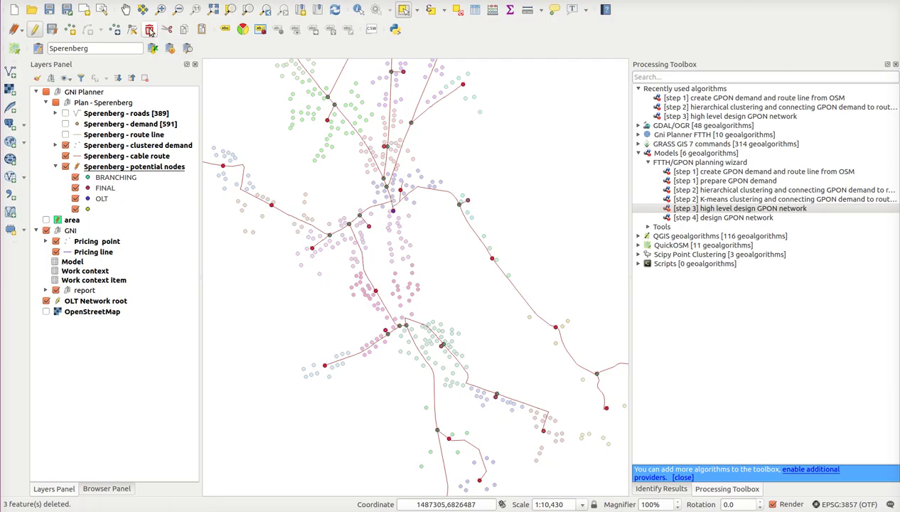
- Delete three more redundant BRANCHING nodes: one north of the OLT, one west of it and one at the southern junction
{"action": "left_click", "coordinate": [389, 189]}
{"action": "left_click", "coordinate": [150, 30]}
{"action": "left_click", "coordinate": [360, 217]}
{"action": "left_click", "coordinate": [149, 30]}
{"action": "left_click", "coordinate": [407, 325]}
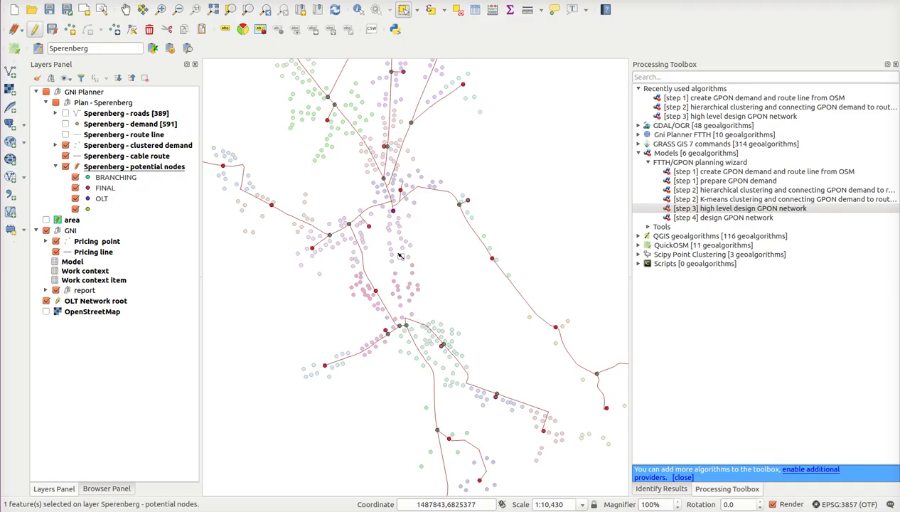
{"action": "left_click", "coordinate": [149, 29]}
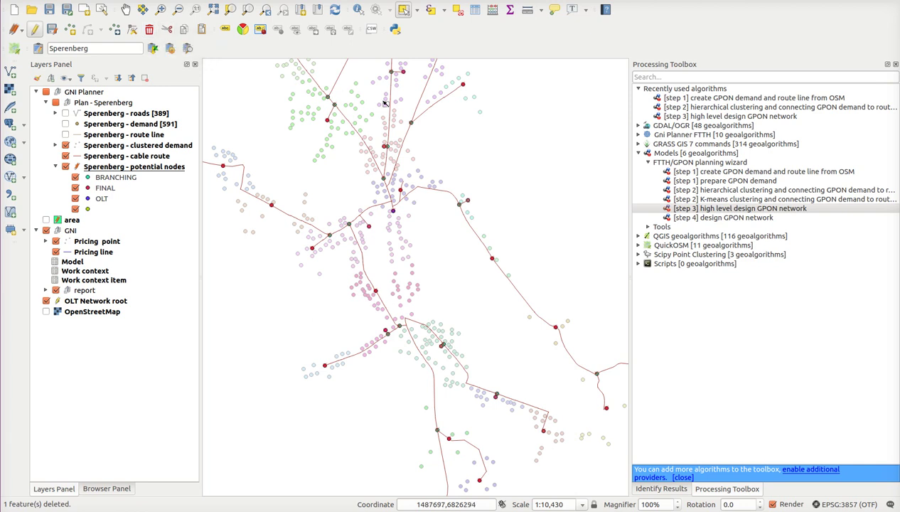
- Save the edits to Sperenberg - potential nodes and end the layer's editing session
{"action": "scroll", "coordinate": [385, 103], "scroll_direction": "down", "scroll_amount": 1}
{"action": "left_click_drag", "start_coordinate": [381, 102], "coordinate": [379, 175]}
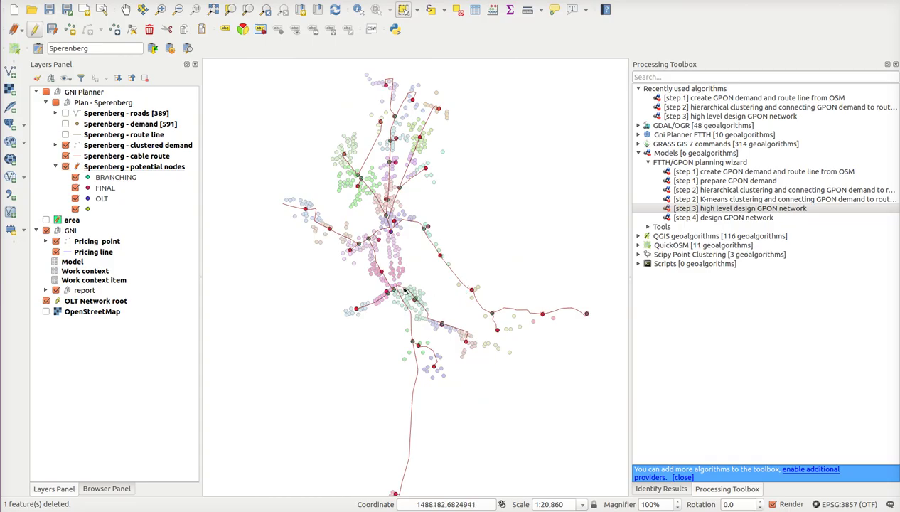
{"action": "left_click", "coordinate": [54, 32]}
{"action": "left_click", "coordinate": [35, 33]}
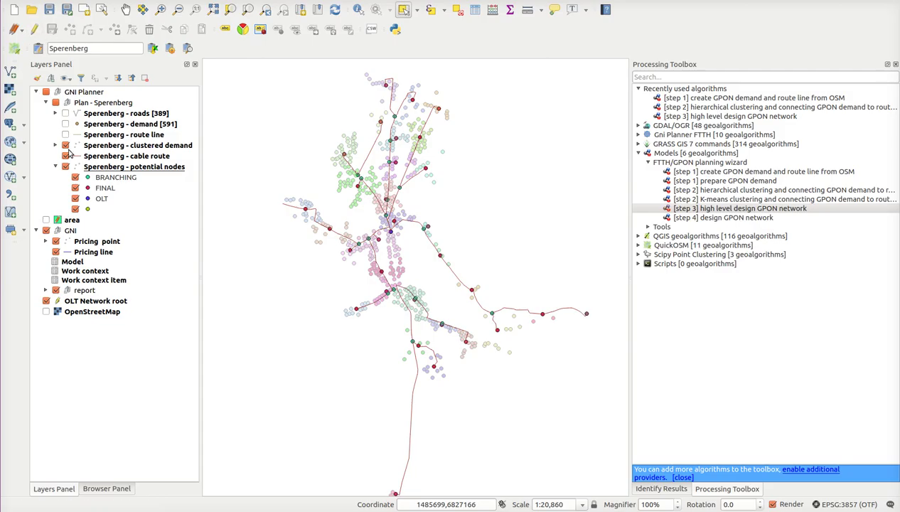
- Set up the [step 4] design GPON network model with Sperenberg - cable route, Sperenberg - clustered demand as demand points and Sperenberg - potential nodes
{"action": "left_click", "coordinate": [715, 219]}
{"action": "double_click", "coordinate": [715, 219]}
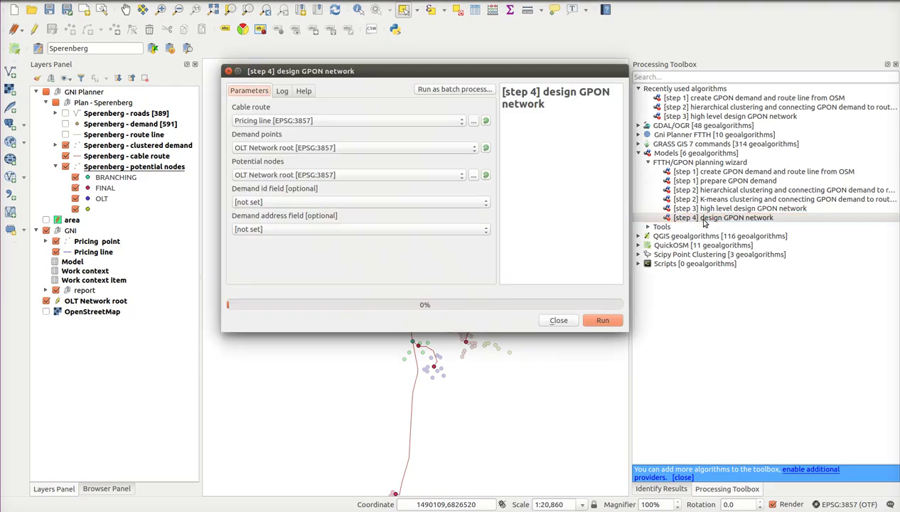
{"action": "left_click", "coordinate": [249, 121]}
{"action": "left_click", "coordinate": [268, 132]}
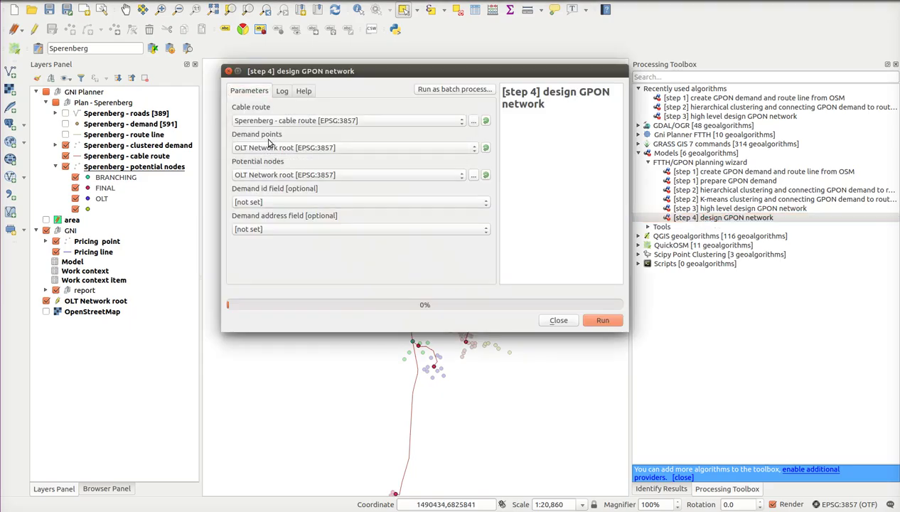
{"action": "left_click", "coordinate": [268, 147]}
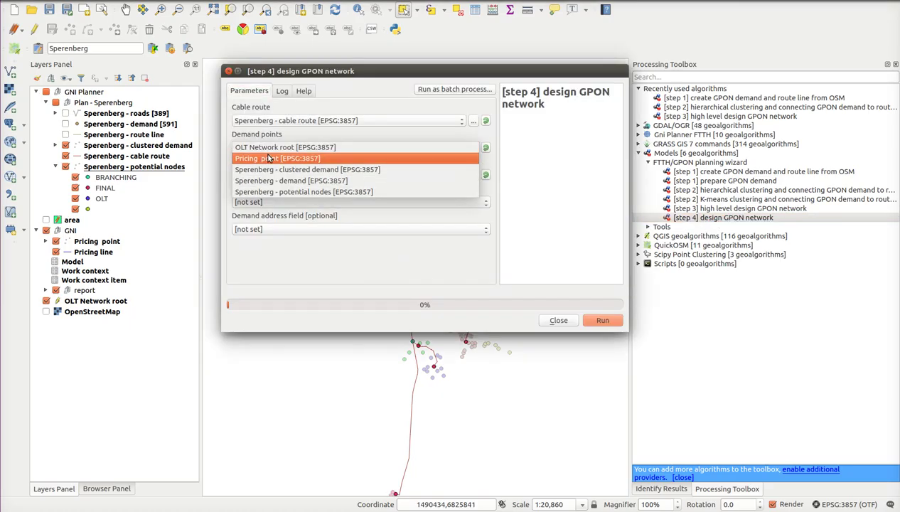
{"action": "left_click", "coordinate": [307, 170]}
{"action": "left_click", "coordinate": [275, 175]}
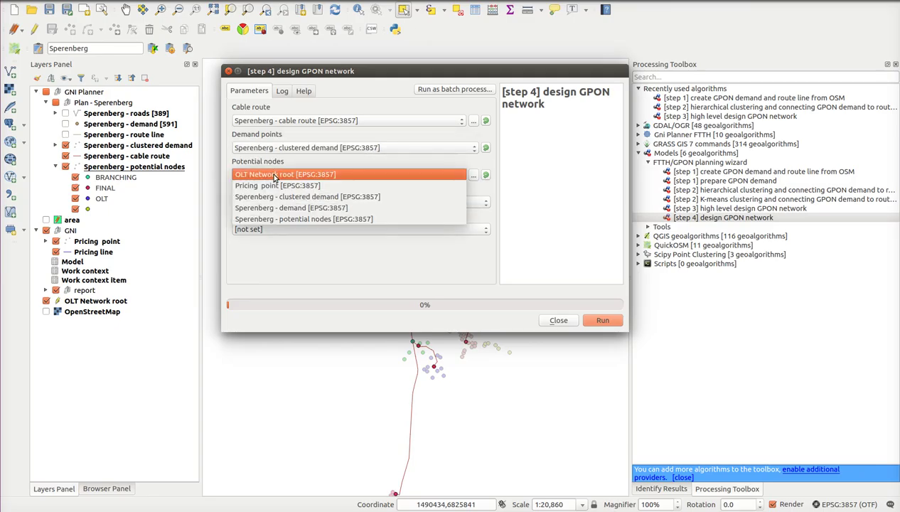
{"action": "left_click", "coordinate": [282, 218]}
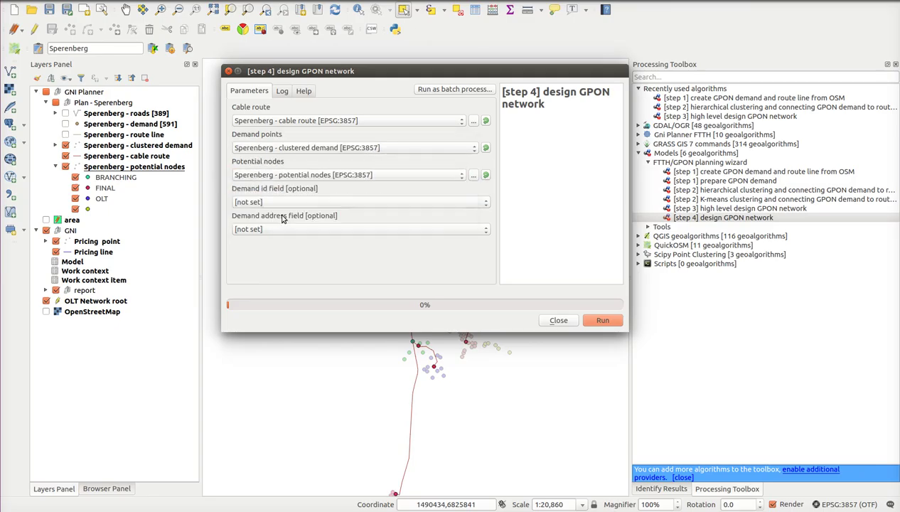
- Assign full_id as demand id field and address as demand address field, and run the GPON network design
{"action": "left_click", "coordinate": [281, 203]}
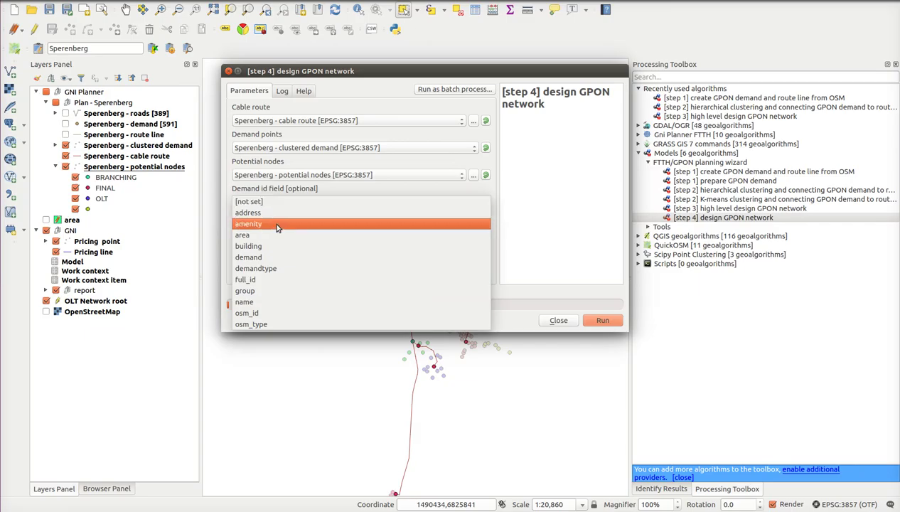
{"action": "left_click", "coordinate": [278, 280]}
{"action": "left_click", "coordinate": [267, 229]}
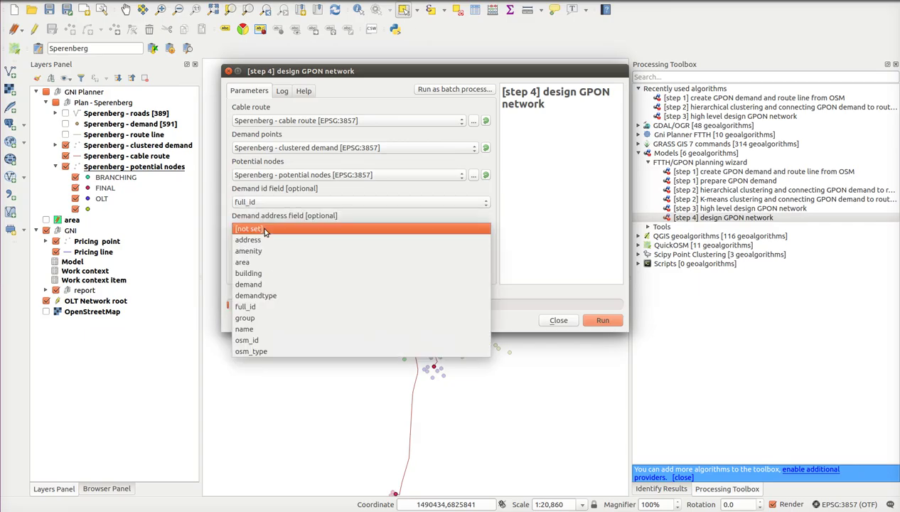
{"action": "left_click", "coordinate": [268, 241]}
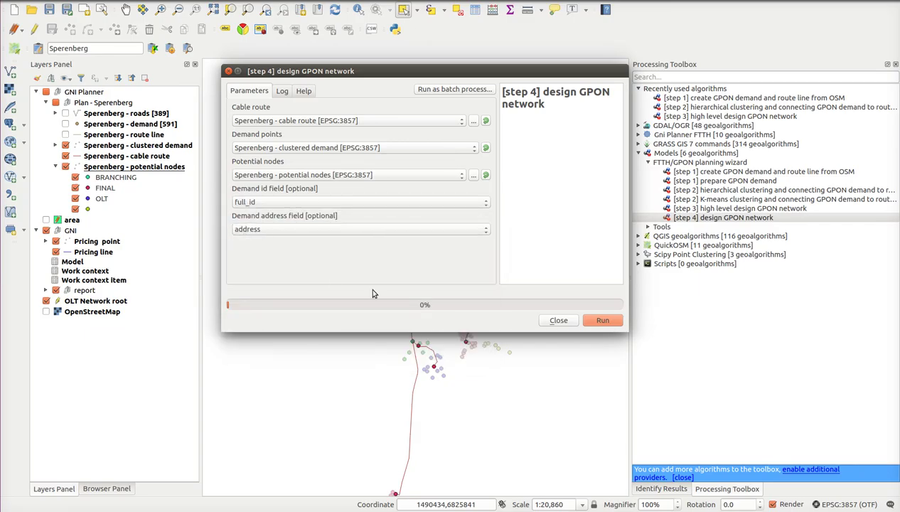
{"action": "left_click", "coordinate": [599, 321]}
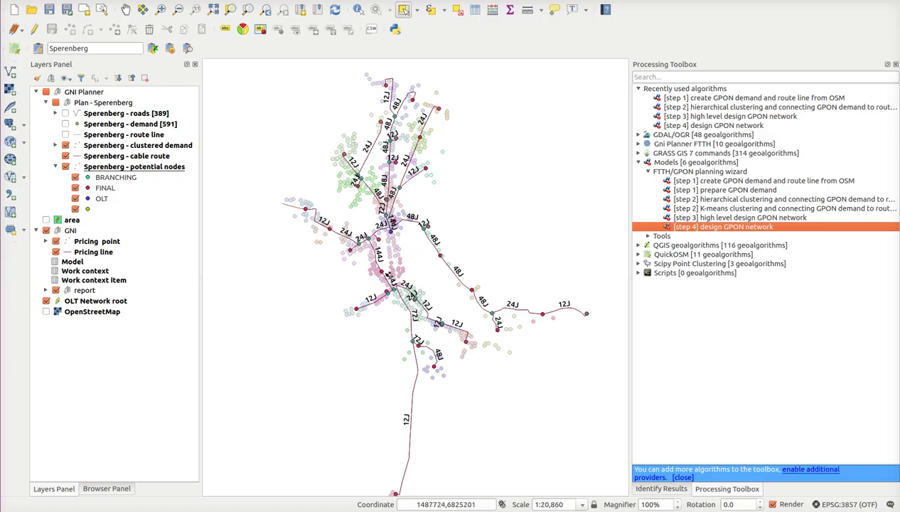
- Identify the features at the OLT node and look through the Pricing line cables meeting there
{"action": "scroll", "coordinate": [390, 226], "scroll_direction": "up", "scroll_amount": 2}
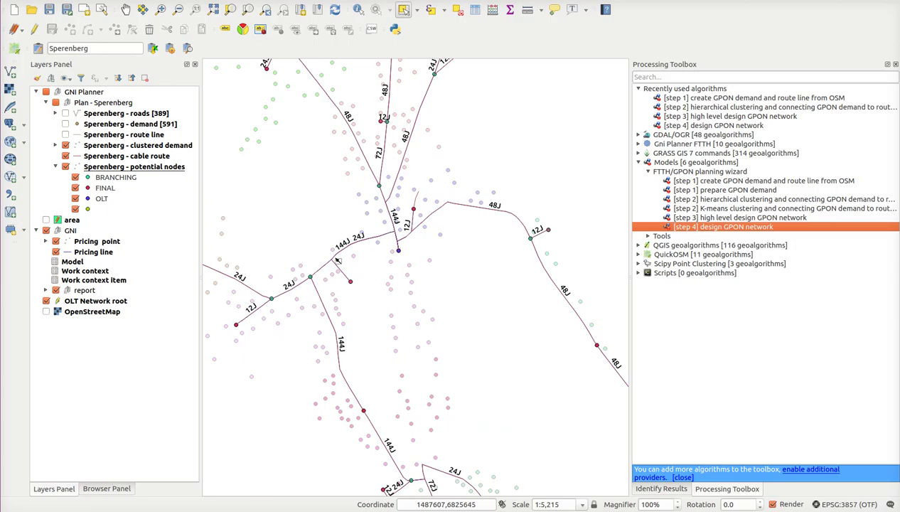
{"action": "left_click", "coordinate": [358, 9]}
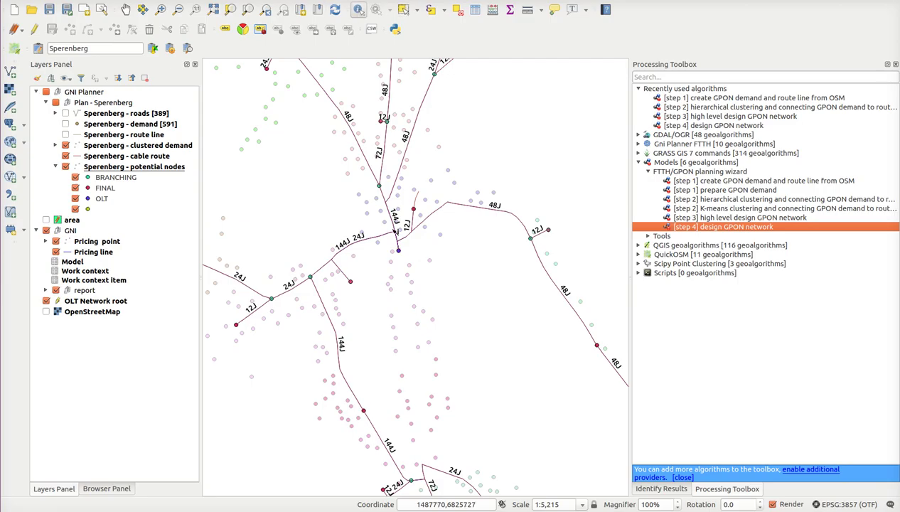
{"action": "left_click", "coordinate": [400, 247]}
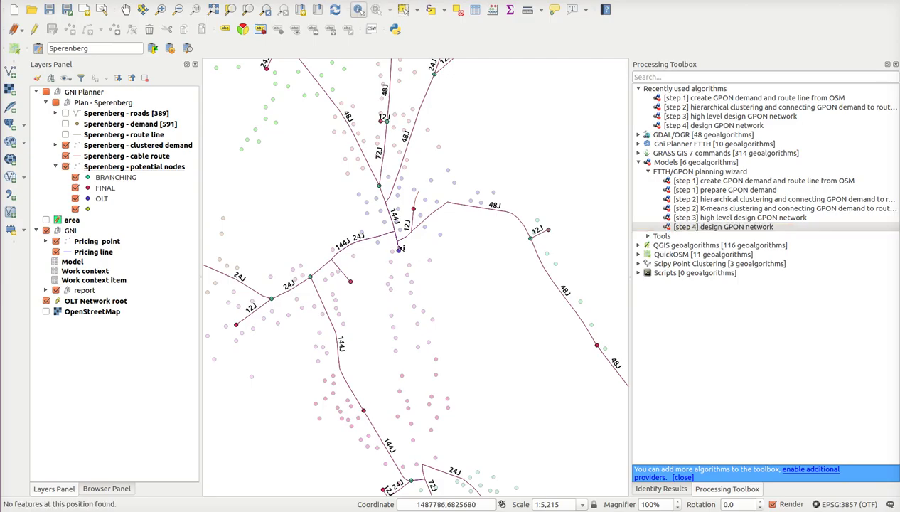
{"action": "mouse_move", "coordinate": [481, 253]}
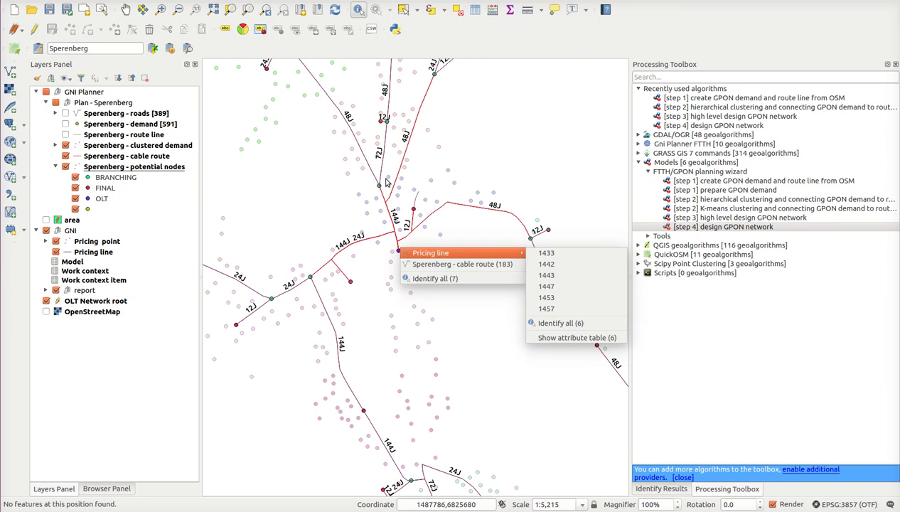
{"action": "left_click", "coordinate": [387, 183]}
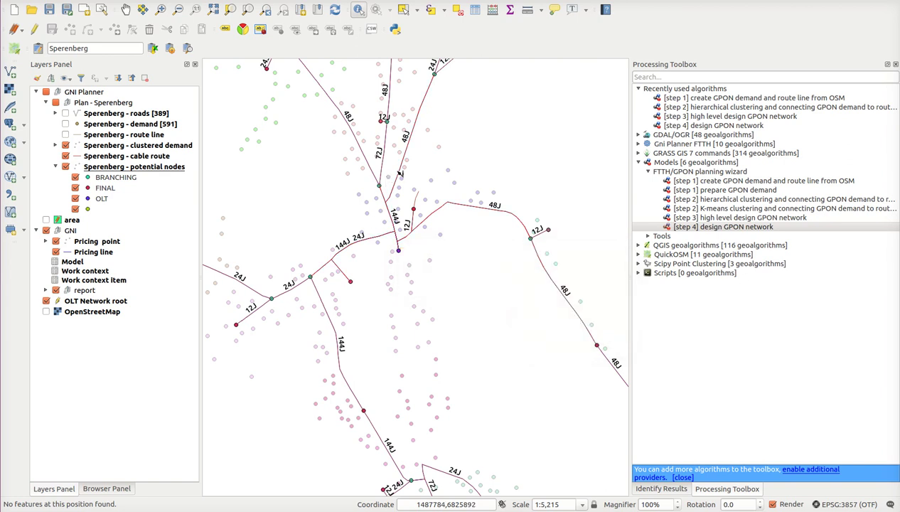
- Identify the 48J pricing line running north-east from the OLT and examine its profile and designation attributes
{"action": "left_click", "coordinate": [401, 172]}
{"action": "left_click", "coordinate": [410, 178]}
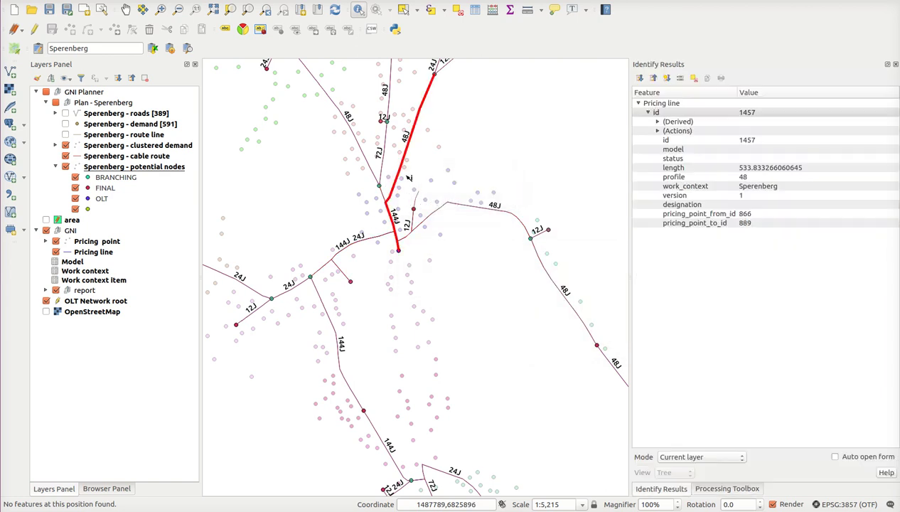
{"action": "left_click", "coordinate": [765, 177]}
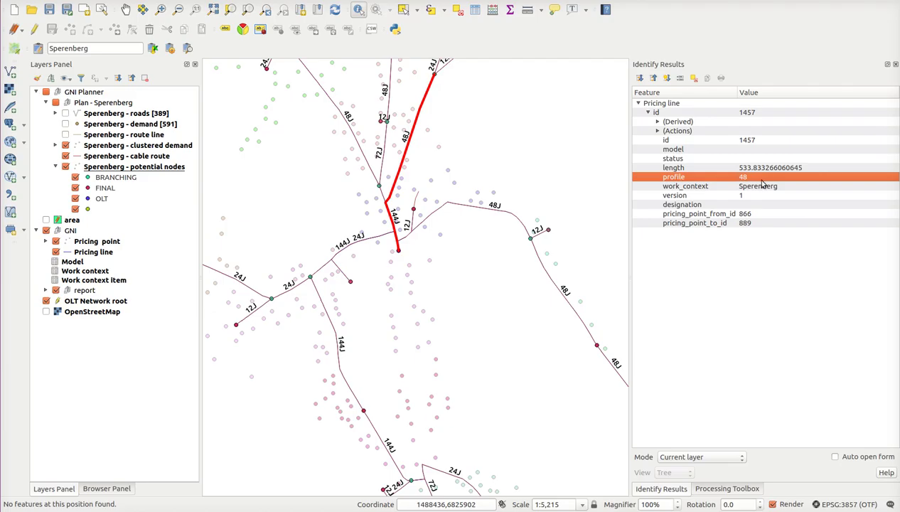
{"action": "left_click", "coordinate": [760, 205]}
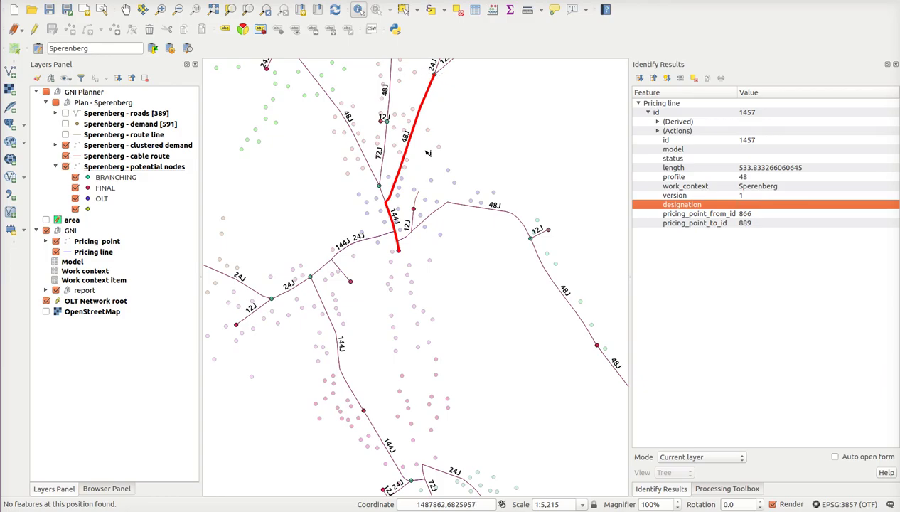
- Identify the pricing point at the end of the short 12J cable north-east of the OLT, and hide the Pricing point layer
{"action": "left_click", "coordinate": [414, 211]}
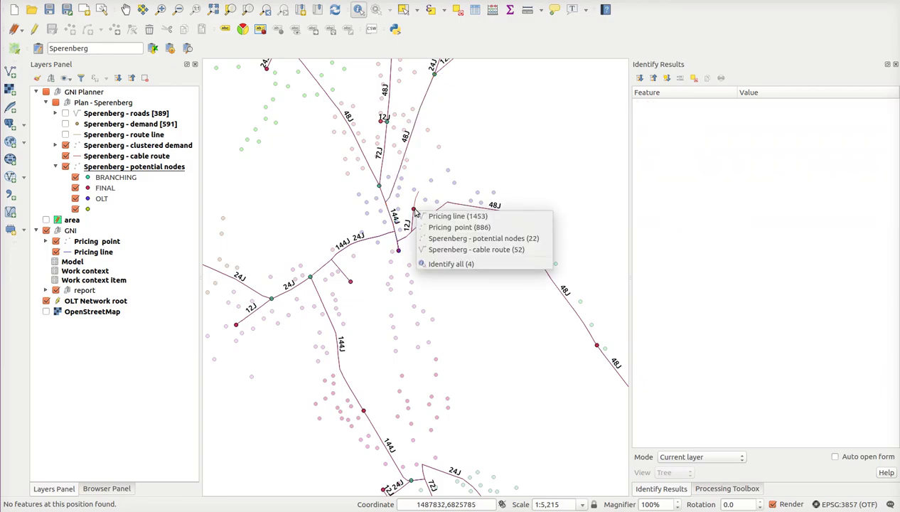
{"action": "left_click", "coordinate": [439, 228]}
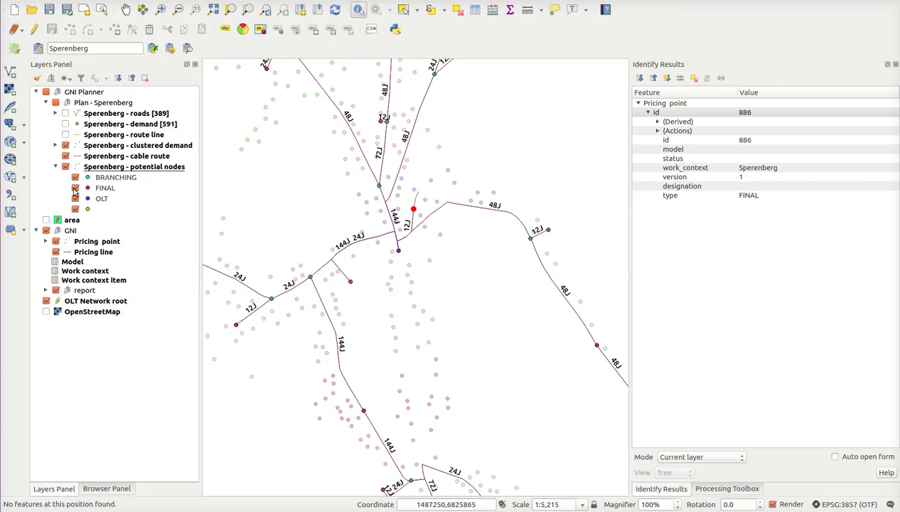
{"action": "left_click", "coordinate": [56, 242]}
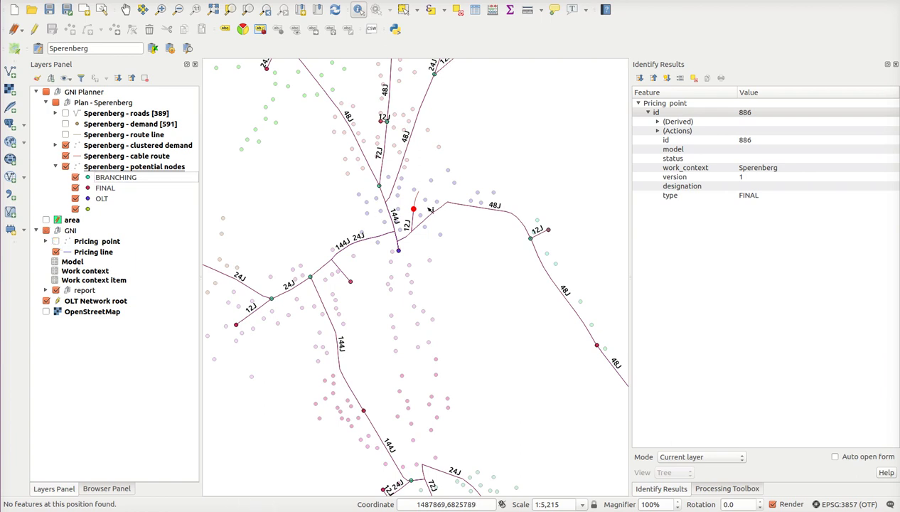
- Identify the Sperenberg - potential nodes feature at that same FINAL node and examine its demand, dem_points and group attributes
{"action": "left_click", "coordinate": [418, 212]}
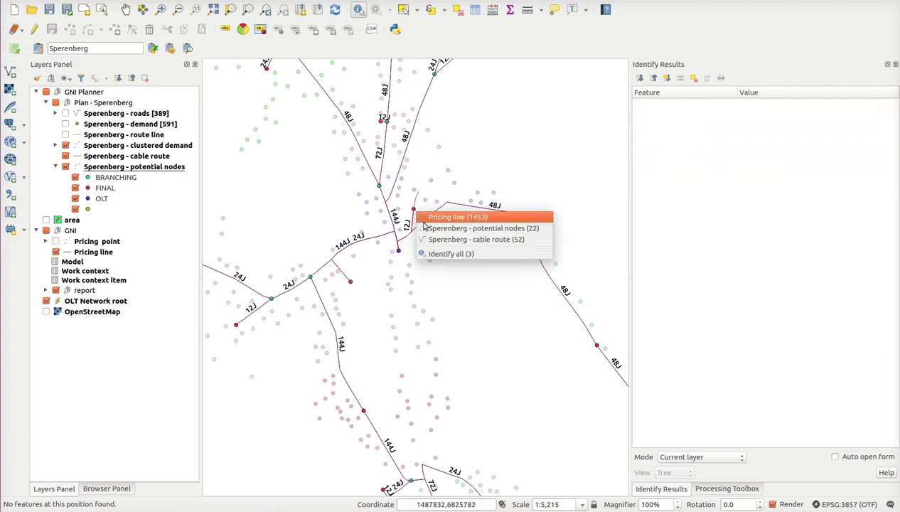
{"action": "left_click", "coordinate": [469, 227]}
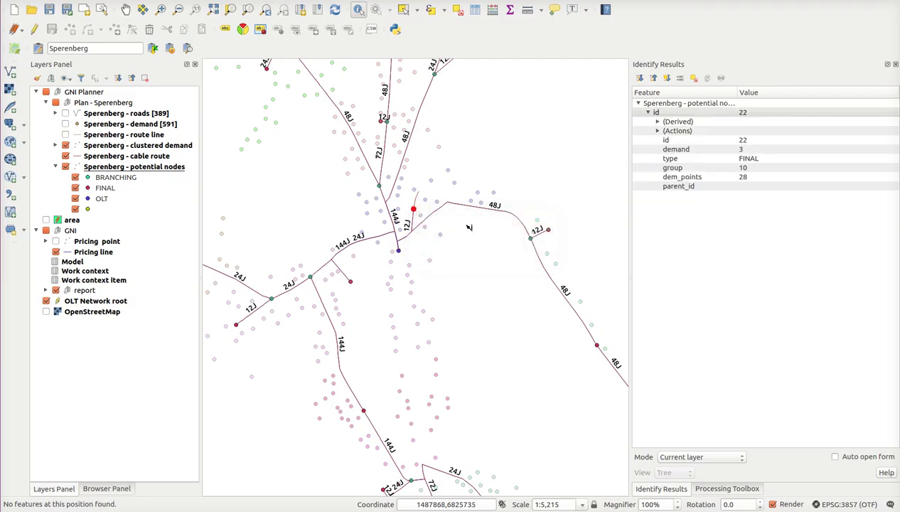
{"action": "left_click", "coordinate": [764, 151]}
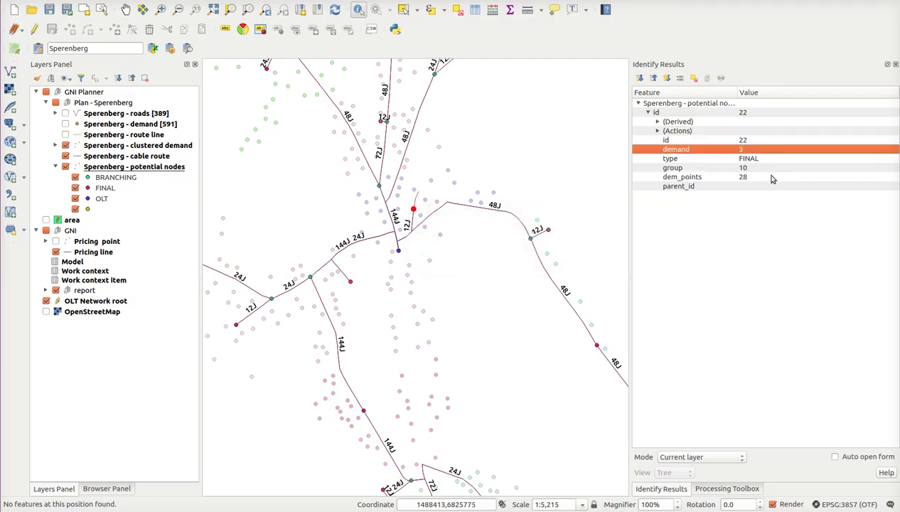
{"action": "left_click", "coordinate": [765, 178]}
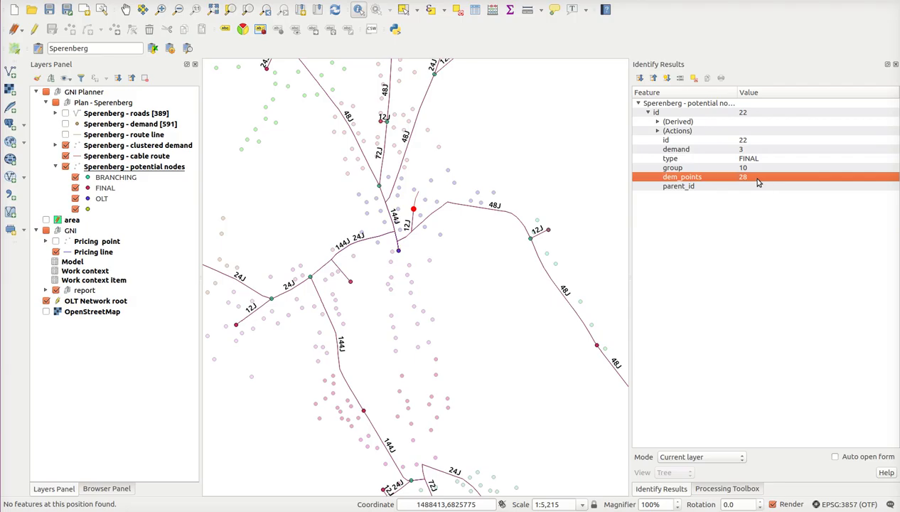
{"action": "left_click", "coordinate": [740, 168]}
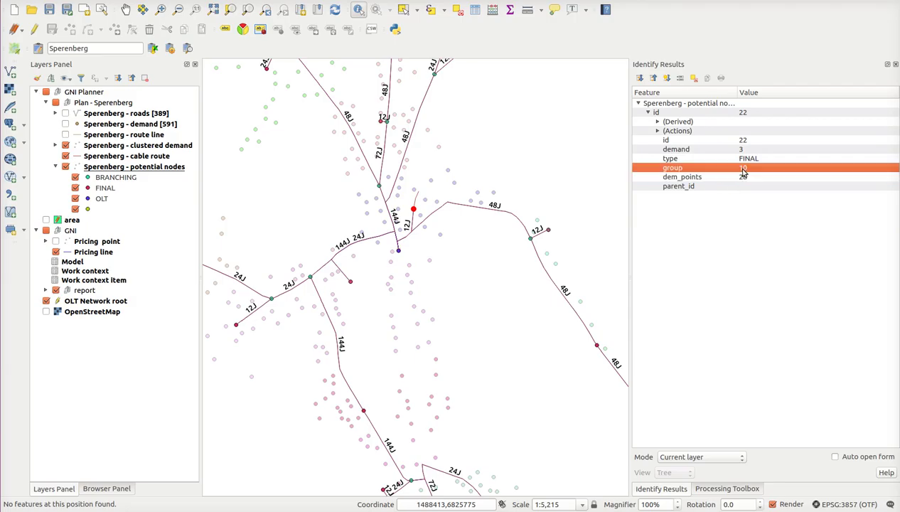
- Identify a clustered demand point just north-east of the FINAL node and examine its group and demand attributes
{"action": "right_click", "coordinate": [425, 201]}
{"action": "left_click", "coordinate": [462, 208]}
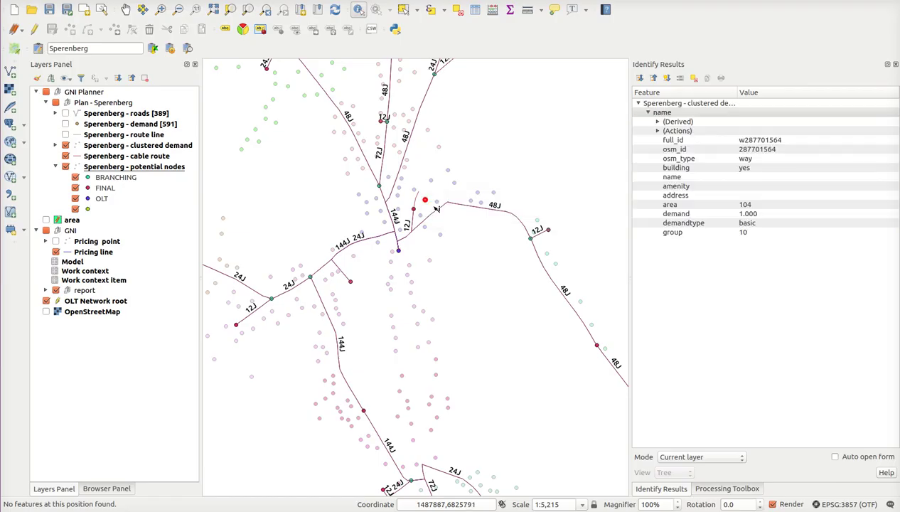
{"action": "left_click", "coordinate": [728, 232]}
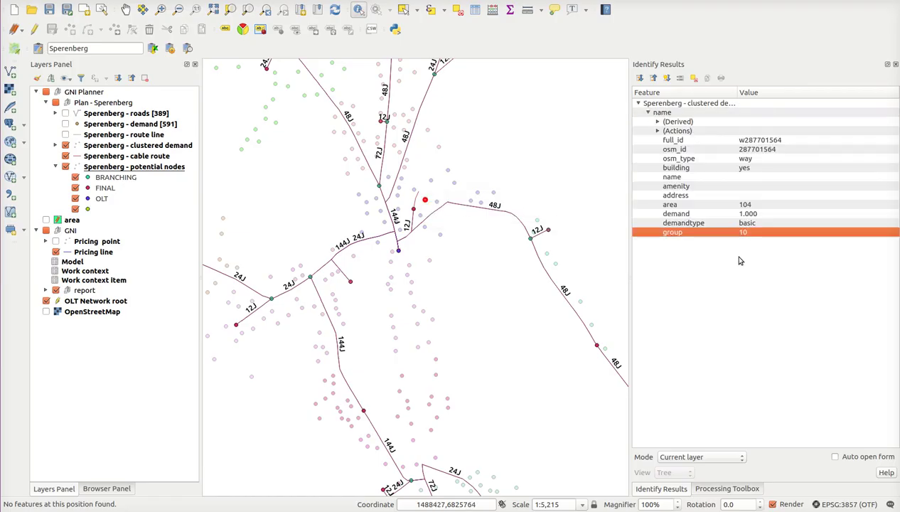
{"action": "left_click", "coordinate": [732, 217]}
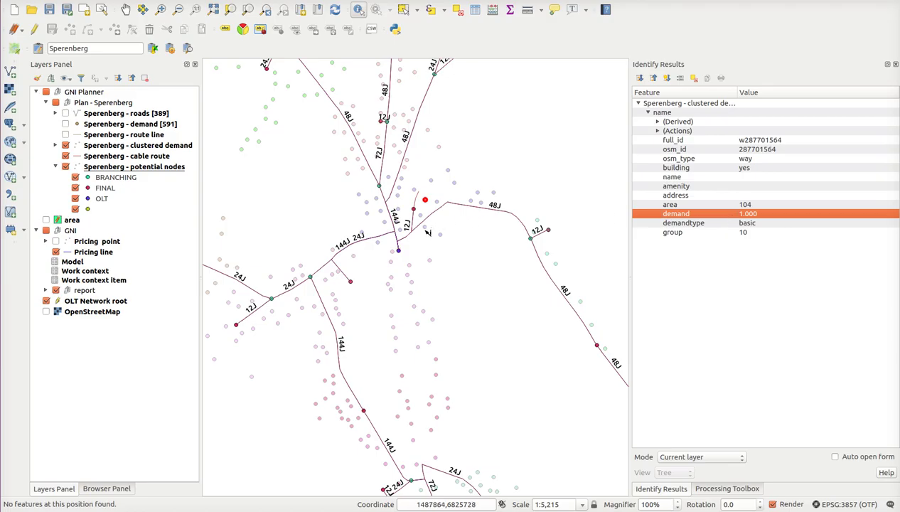
- Show the OpenStreetMap base layer and set its global transparency to 49%
{"action": "scroll", "coordinate": [402, 252], "scroll_direction": "down", "scroll_amount": 1}
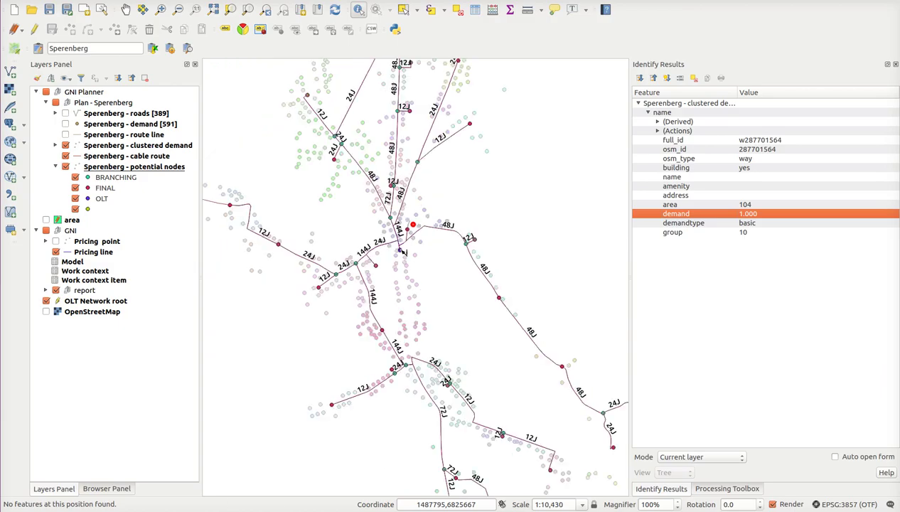
{"action": "scroll", "coordinate": [401, 251], "scroll_direction": "down", "scroll_amount": 1}
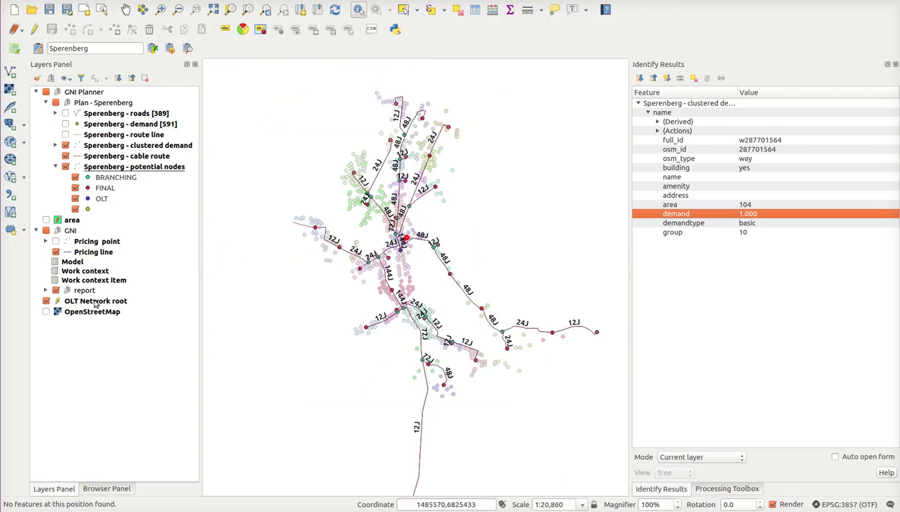
{"action": "left_click", "coordinate": [46, 312]}
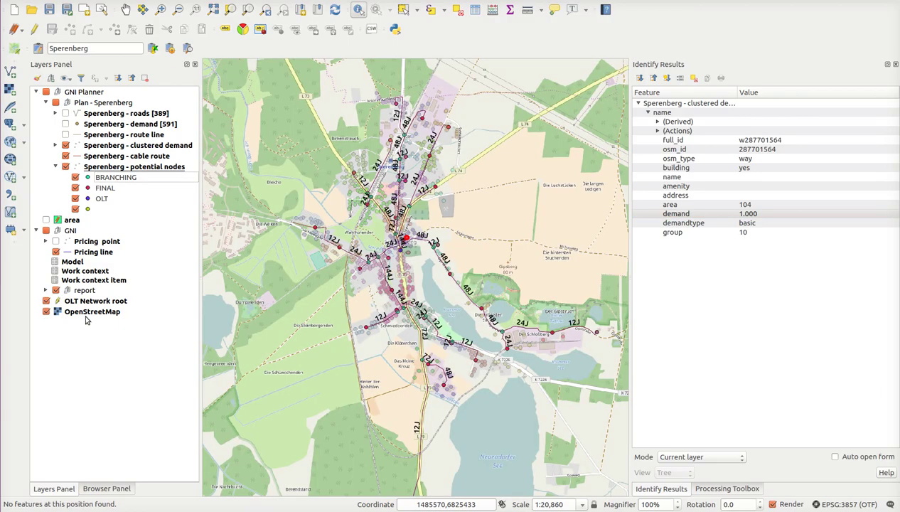
{"action": "left_click", "coordinate": [86, 316]}
{"action": "double_click", "coordinate": [89, 317]}
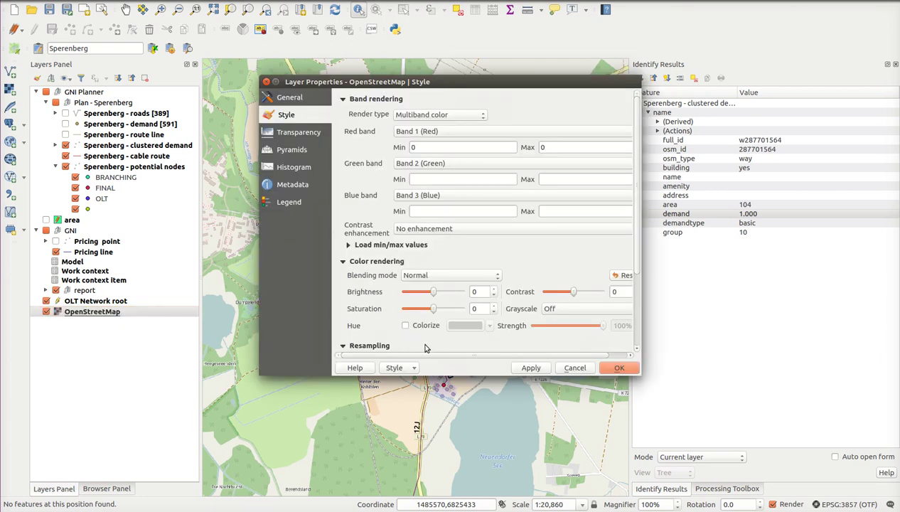
{"action": "left_click", "coordinate": [290, 98]}
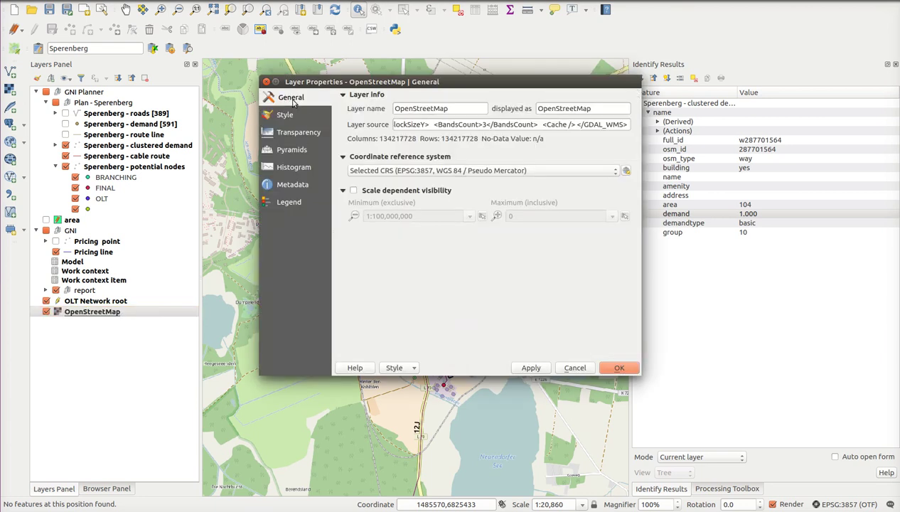
{"action": "left_click", "coordinate": [293, 134]}
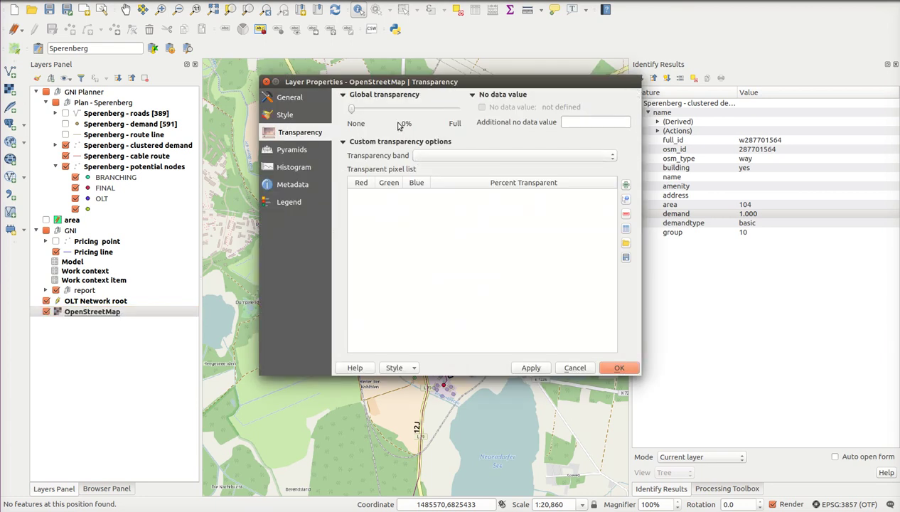
{"action": "left_click_drag", "start_coordinate": [357, 113], "coordinate": [403, 110]}
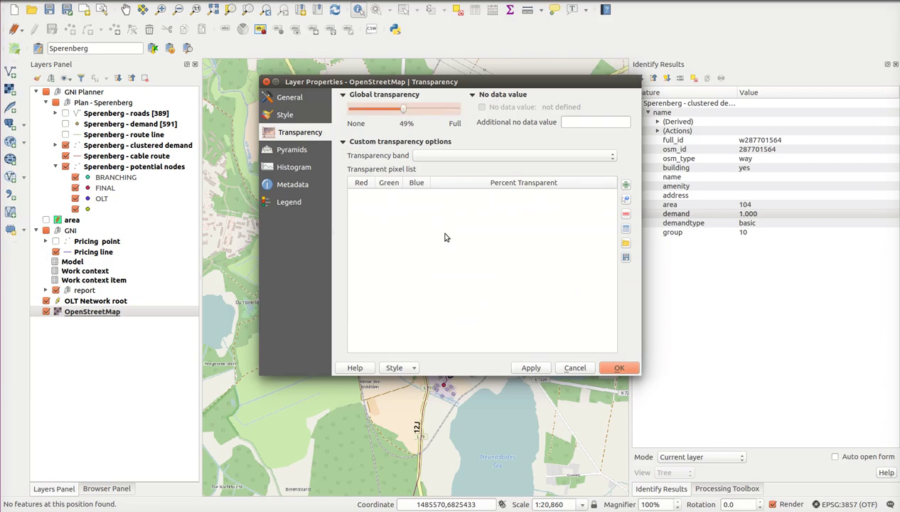
{"action": "left_click", "coordinate": [605, 366]}
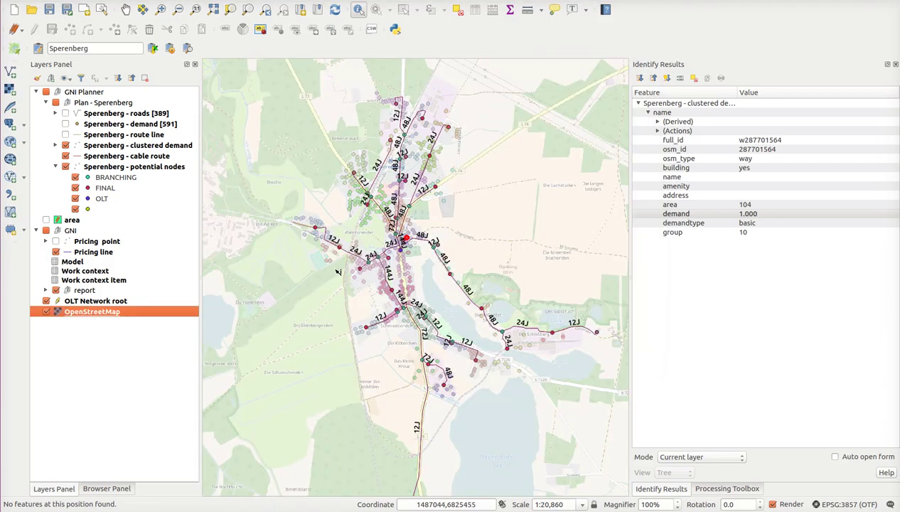
- Export the Sperenberg work context report and open it as a spreadsheet in LibreOffice Calc
{"action": "scroll", "coordinate": [388, 257], "scroll_direction": "up", "scroll_amount": 1}
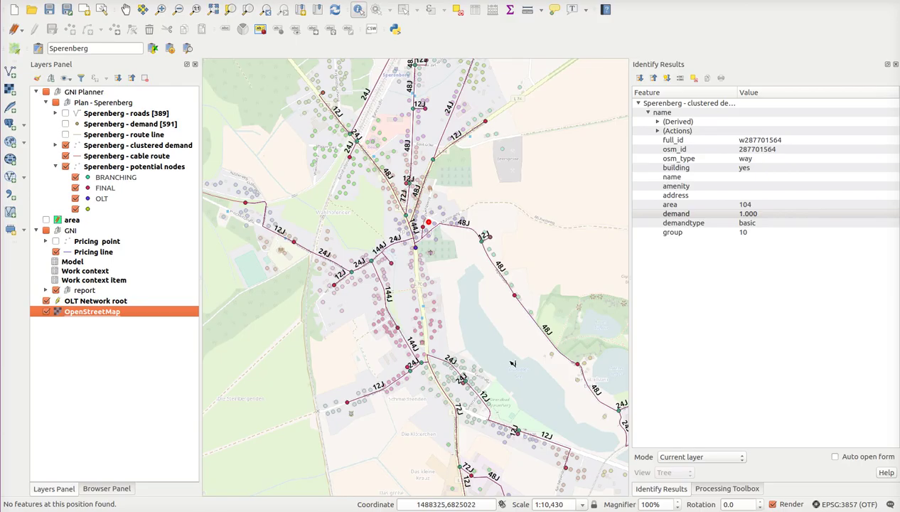
{"action": "scroll", "coordinate": [512, 364], "scroll_direction": "down", "scroll_amount": 1}
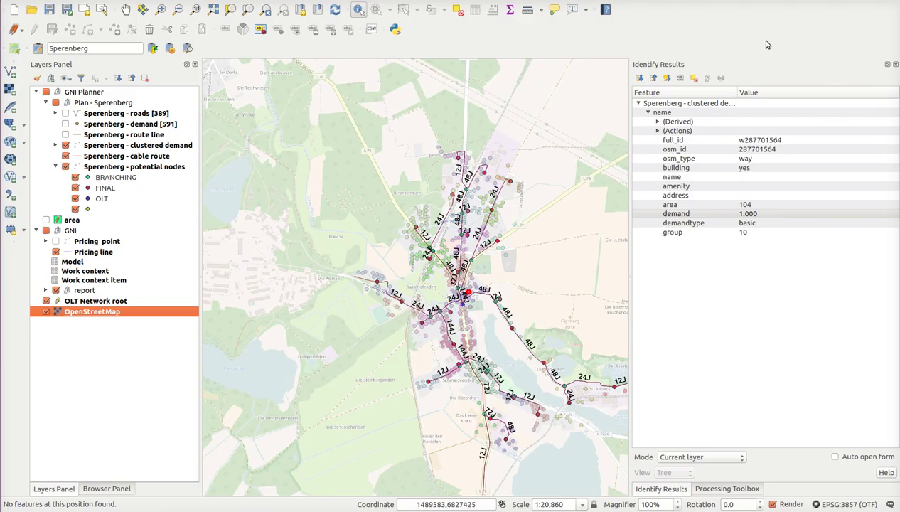
{"action": "left_click_drag", "start_coordinate": [571, 186], "coordinate": [493, 158]}
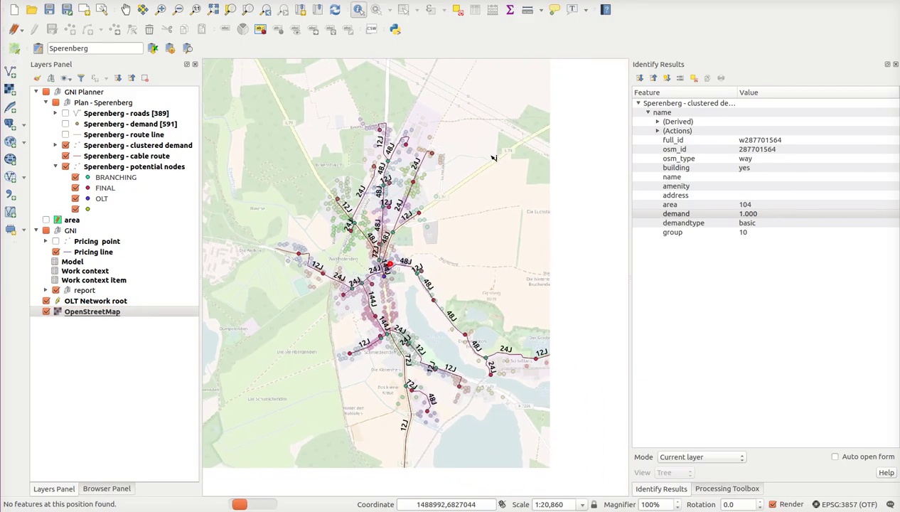
{"action": "left_click", "coordinate": [155, 52]}
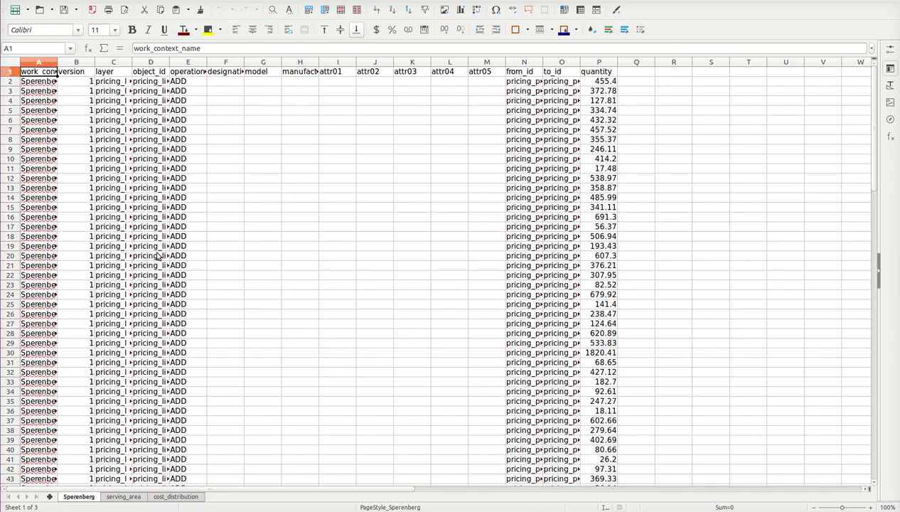
- Fit all column widths on the Sperenberg sheet to their contents and look through its from_id, to_id and quantity values
{"action": "scroll", "coordinate": [158, 256], "scroll_direction": "down", "scroll_amount": 3}
{"action": "scroll", "coordinate": [158, 259], "scroll_direction": "up", "scroll_amount": 3}
{"action": "left_click", "coordinate": [12, 65]}
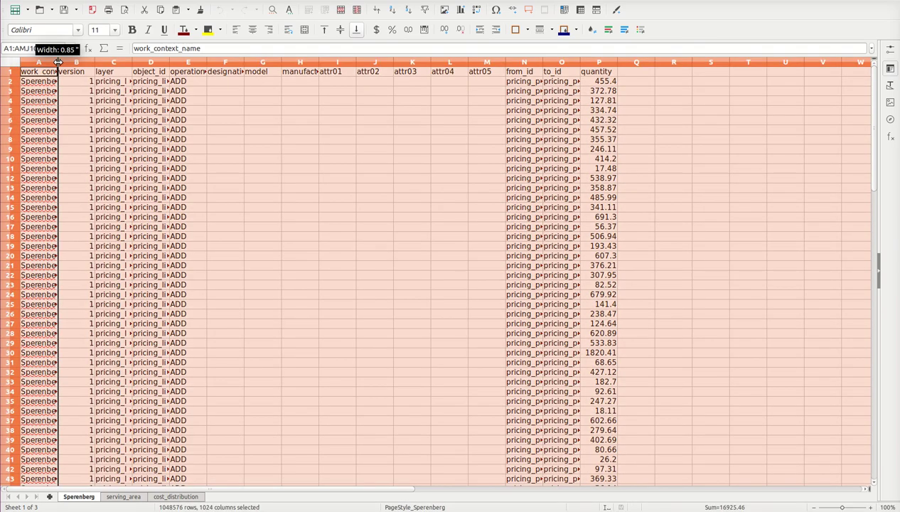
{"action": "double_click", "coordinate": [57, 62]}
{"action": "left_click", "coordinate": [278, 121]}
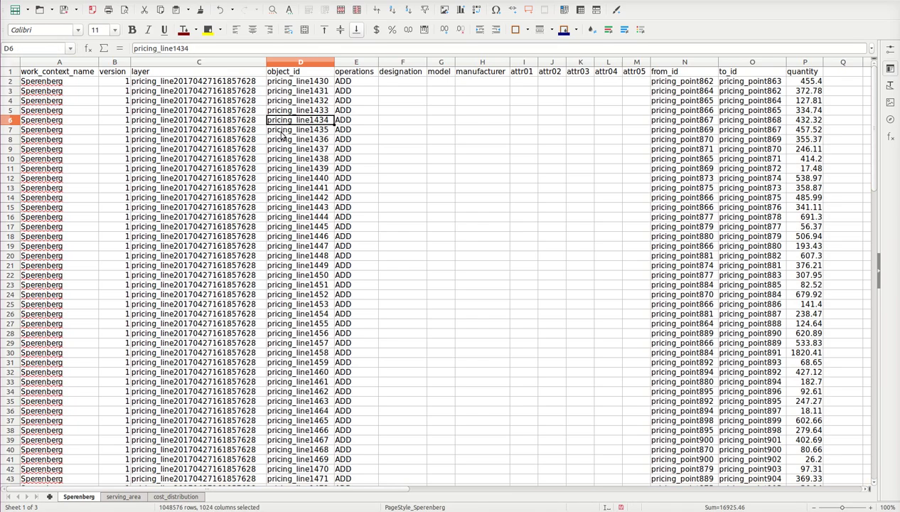
{"action": "left_click_drag", "start_coordinate": [295, 489], "coordinate": [399, 489]}
{"action": "scroll", "coordinate": [451, 211], "scroll_direction": "down", "scroll_amount": 9}
{"action": "scroll", "coordinate": [446, 220], "scroll_direction": "up", "scroll_amount": 9}
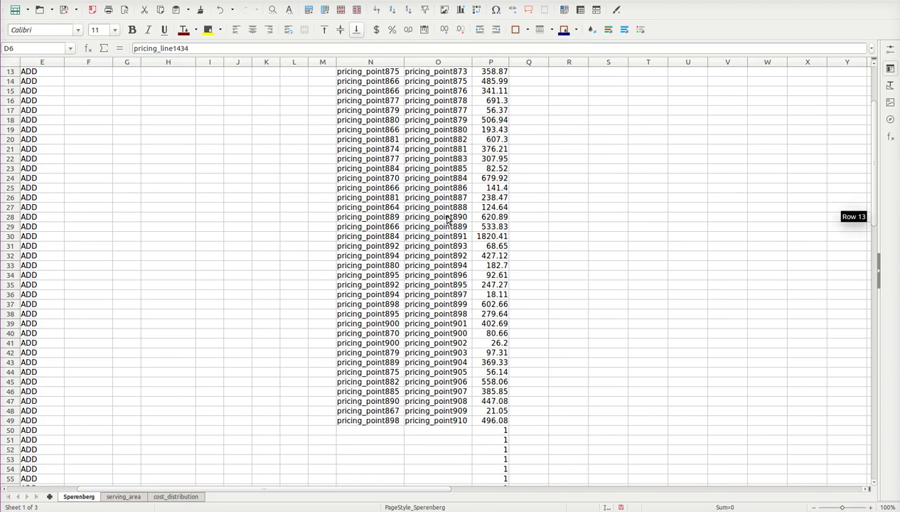
- Fit all column widths on the serving_area sheet and check the first record's demand_id, details and final_node_id
{"action": "left_click", "coordinate": [127, 497]}
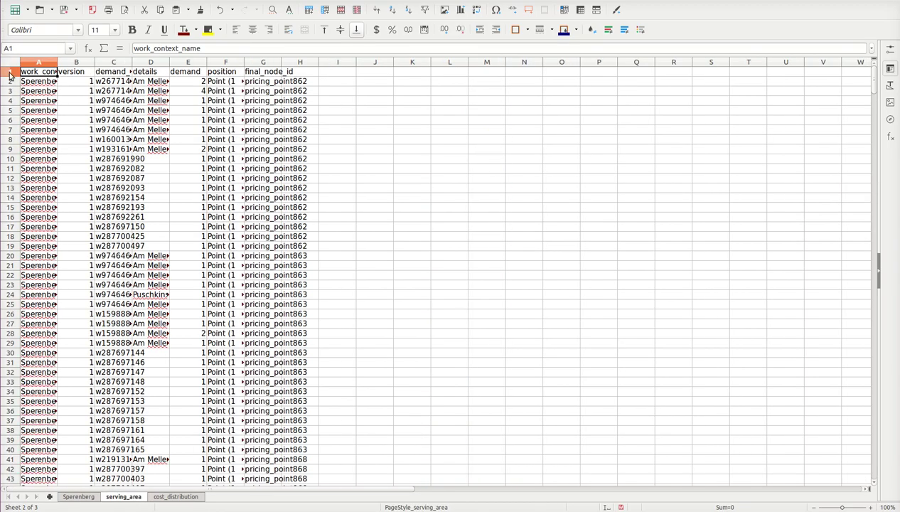
{"action": "left_click", "coordinate": [10, 62]}
{"action": "double_click", "coordinate": [57, 63]}
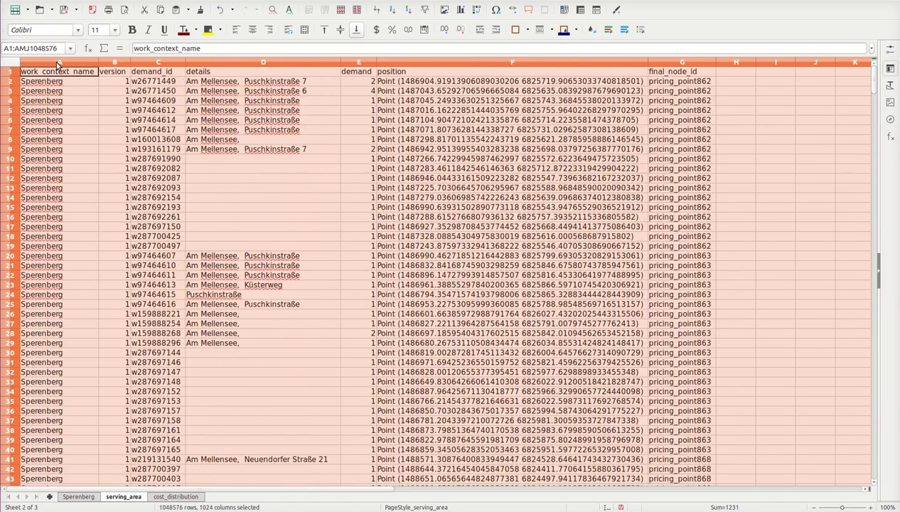
{"action": "left_click", "coordinate": [118, 84]}
{"action": "left_click", "coordinate": [151, 84]}
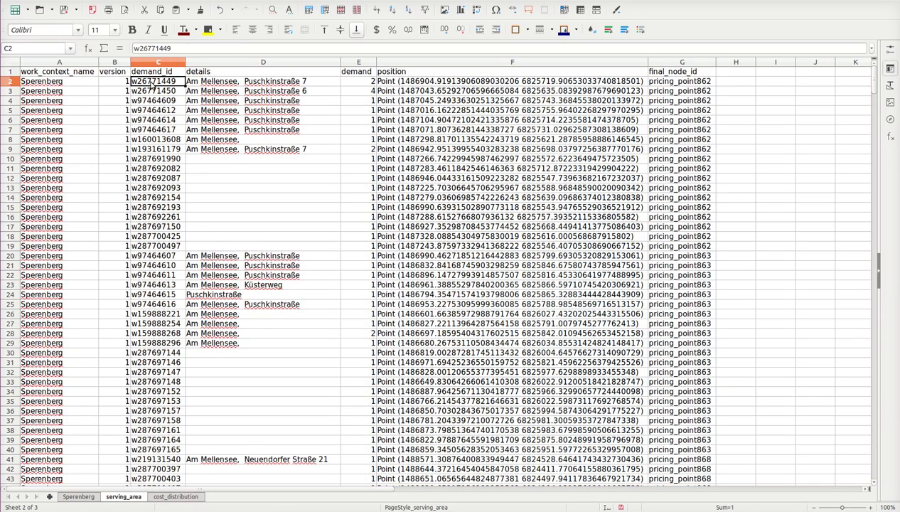
{"action": "left_click", "coordinate": [227, 84]}
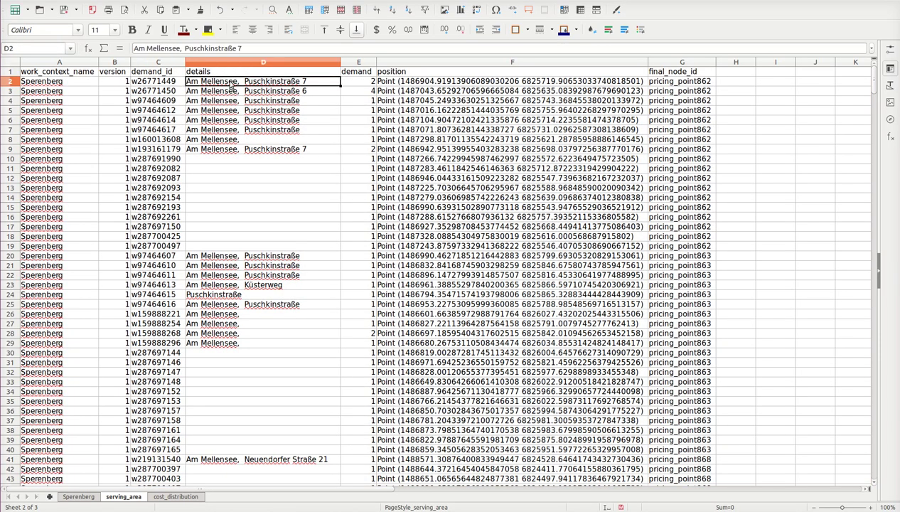
{"action": "left_click", "coordinate": [673, 82]}
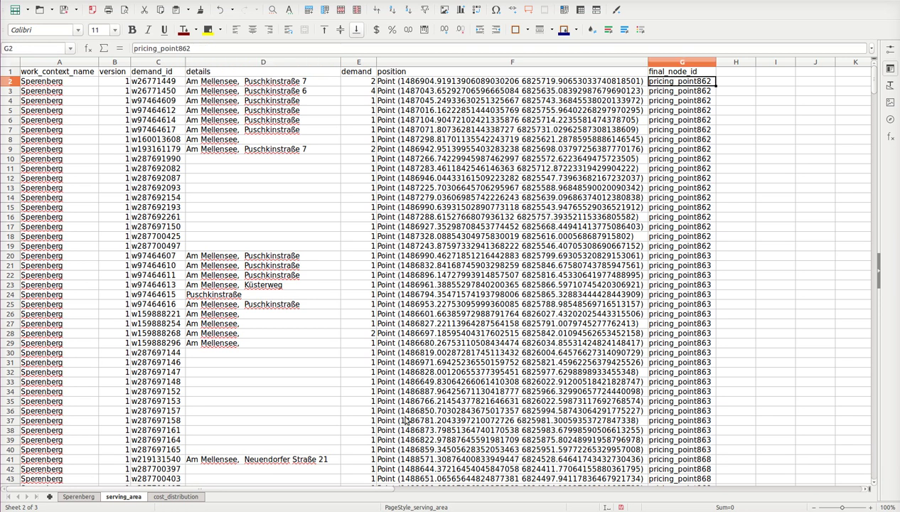
- Fit all column widths on the cost_distribution sheet and view its columns through demand_length_per_point_factor
{"action": "left_click", "coordinate": [169, 498]}
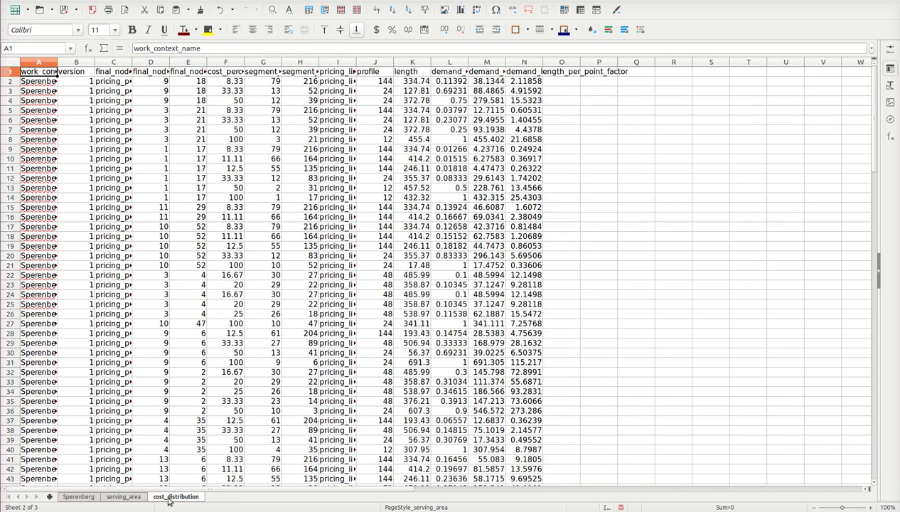
{"action": "left_click", "coordinate": [12, 63]}
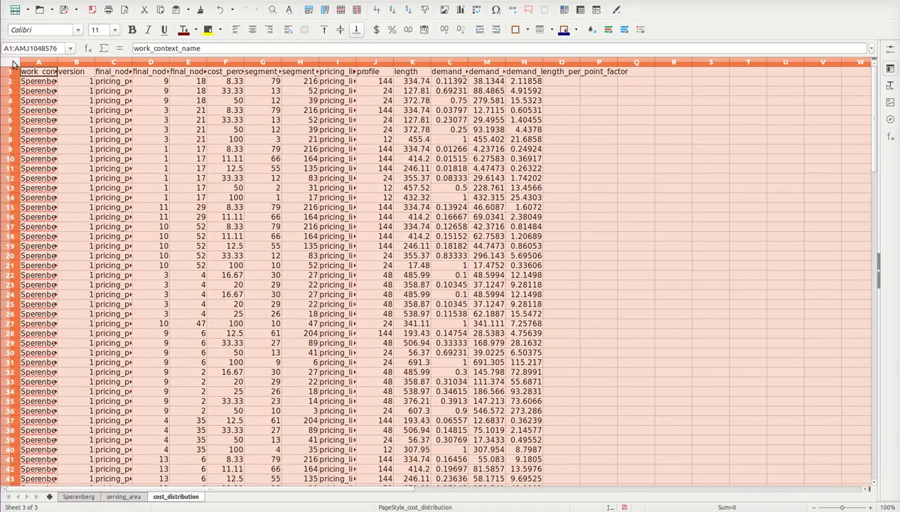
{"action": "double_click", "coordinate": [57, 63]}
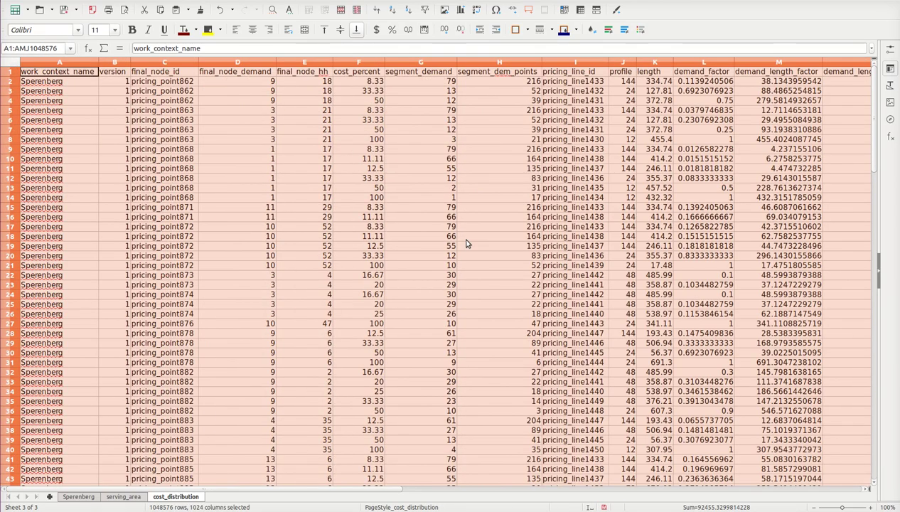
{"action": "left_click_drag", "start_coordinate": [346, 489], "coordinate": [410, 493]}
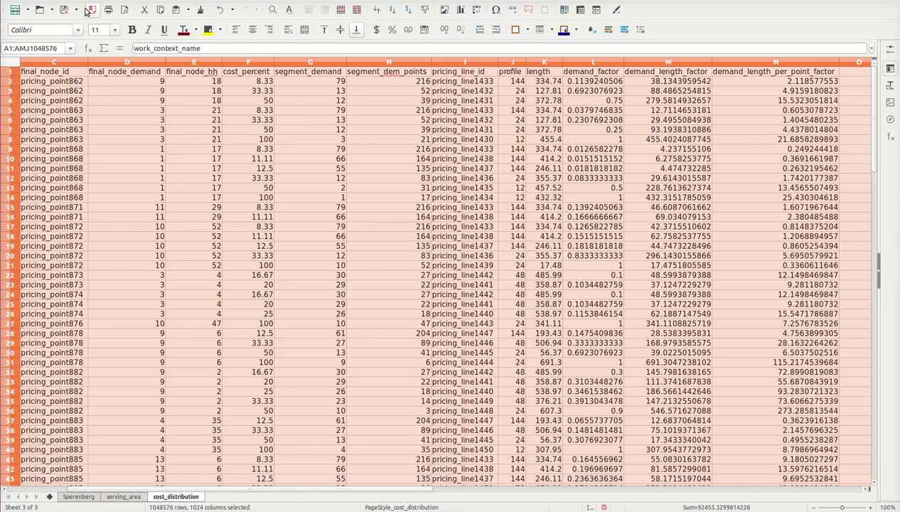
- Set up a pivot table from the cost_distribution data with final_node_id and final_node_demand as row fields and demand_length_per_point_factor as the summed data field
{"action": "left_click", "coordinate": [76, 2]}
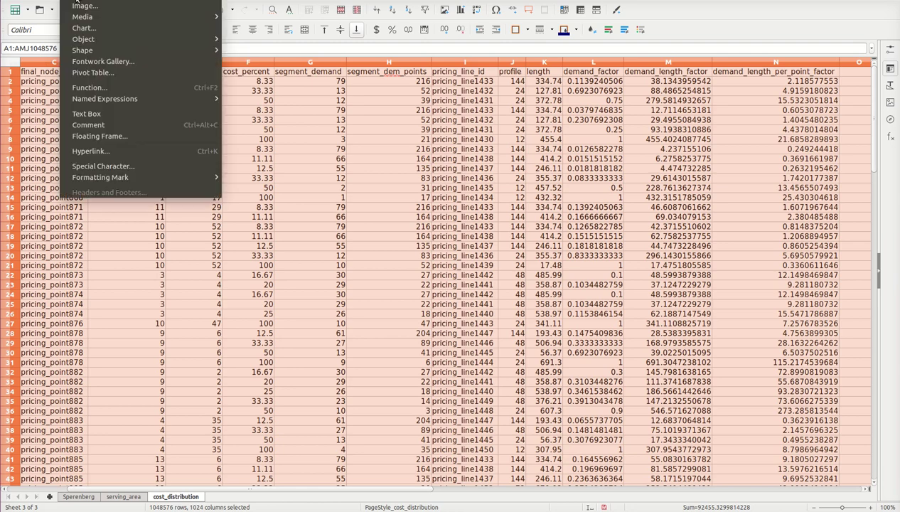
{"action": "left_click", "coordinate": [90, 74]}
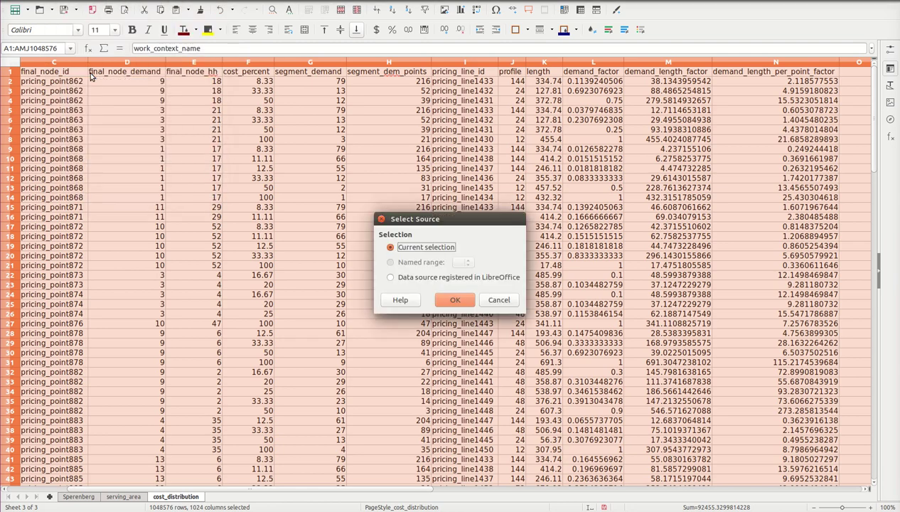
{"action": "left_click", "coordinate": [455, 300]}
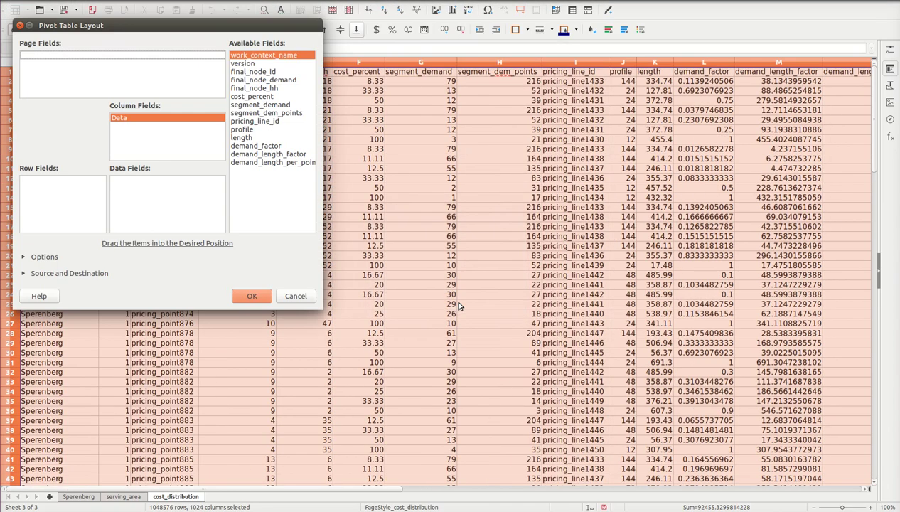
{"action": "left_click_drag", "start_coordinate": [245, 72], "coordinate": [78, 187]}
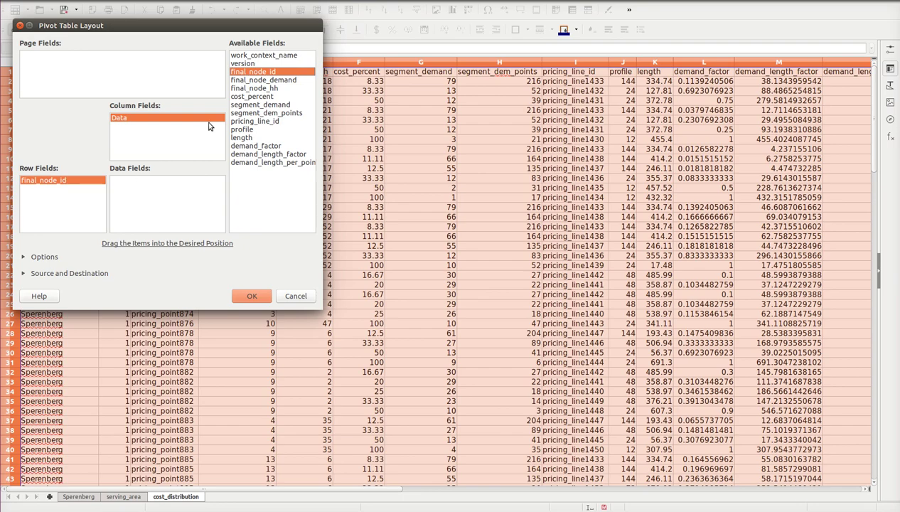
{"action": "left_click", "coordinate": [249, 88]}
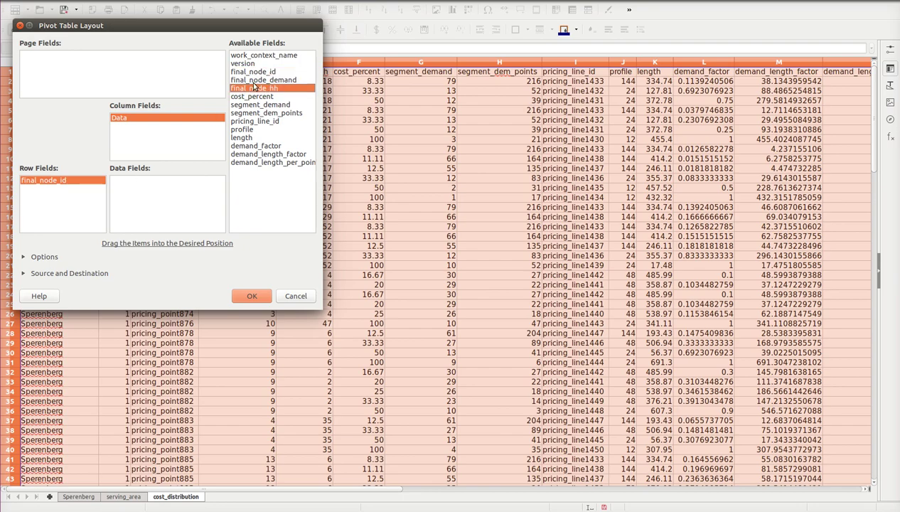
{"action": "left_click", "coordinate": [253, 81]}
{"action": "left_click_drag", "start_coordinate": [246, 83], "coordinate": [90, 187]}
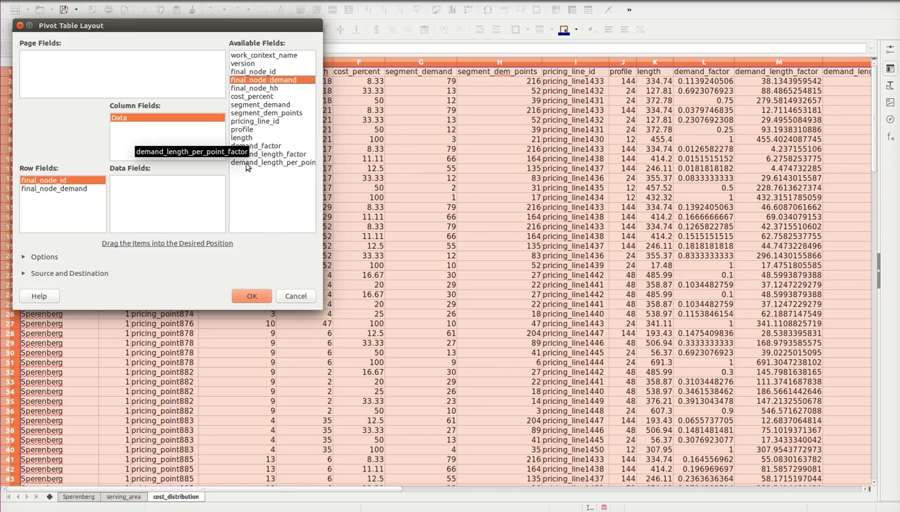
{"action": "left_click", "coordinate": [246, 165]}
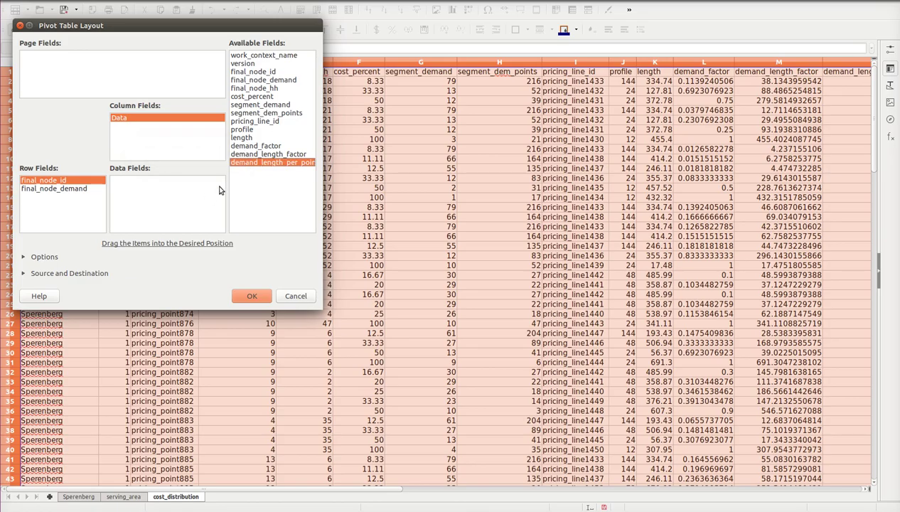
{"action": "left_click_drag", "start_coordinate": [237, 163], "coordinate": [192, 183]}
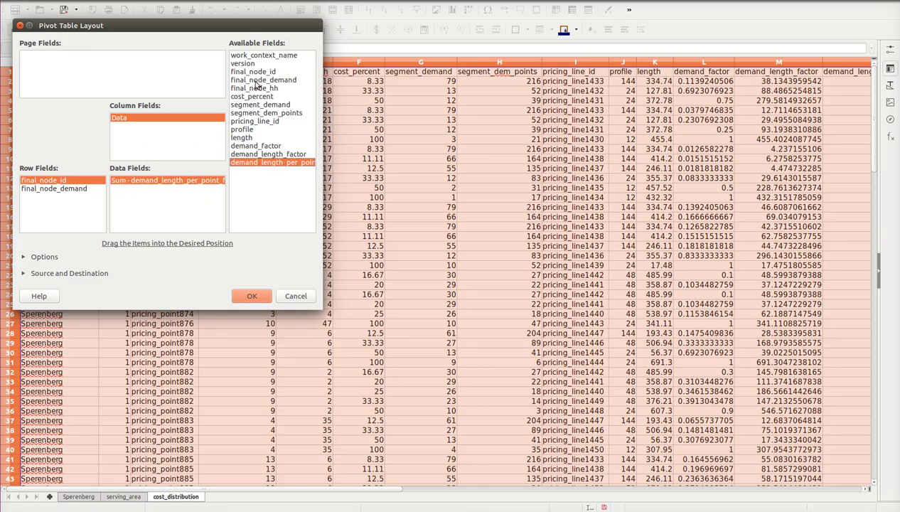
- Add pricing_line_id and segment_dem_points as further row fields and generate the pivot table
{"action": "left_click_drag", "start_coordinate": [249, 123], "coordinate": [92, 212]}
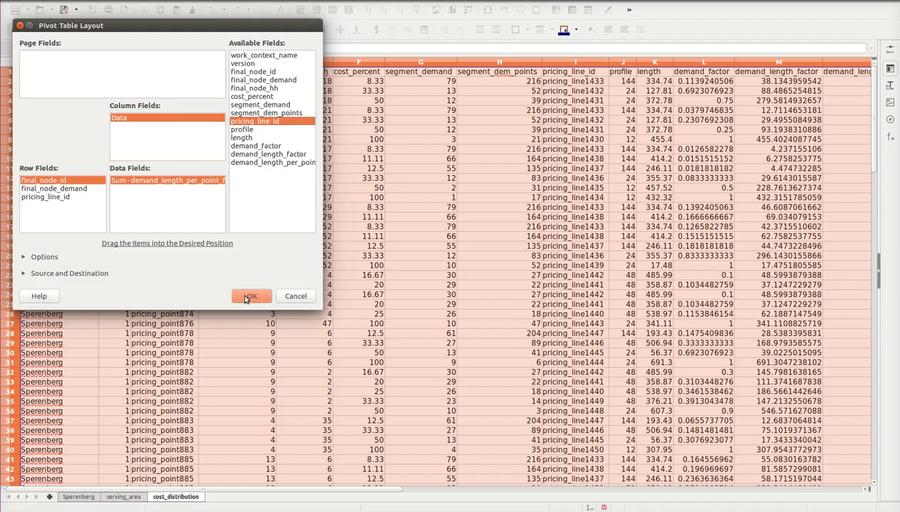
{"action": "left_click", "coordinate": [250, 114]}
{"action": "left_click_drag", "start_coordinate": [246, 117], "coordinate": [227, 121]}
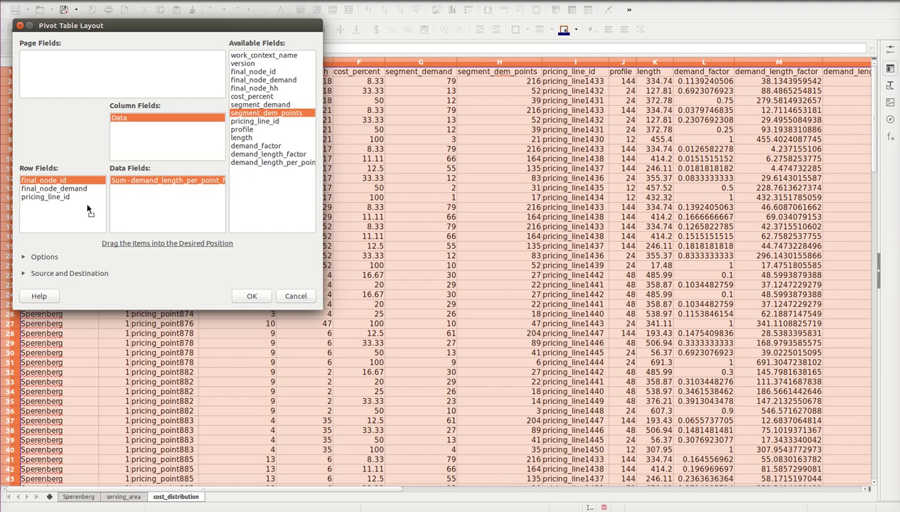
{"action": "left_click_drag", "start_coordinate": [87, 209], "coordinate": [87, 206]}
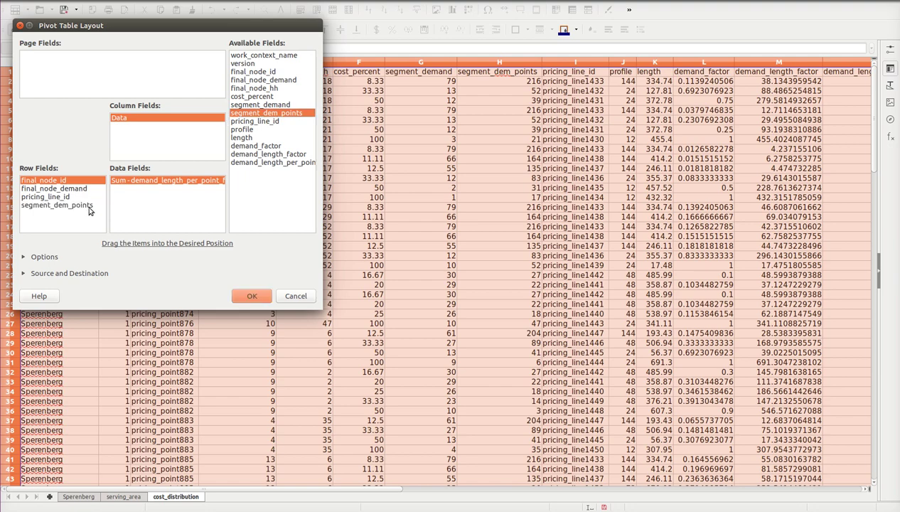
{"action": "left_click", "coordinate": [252, 296]}
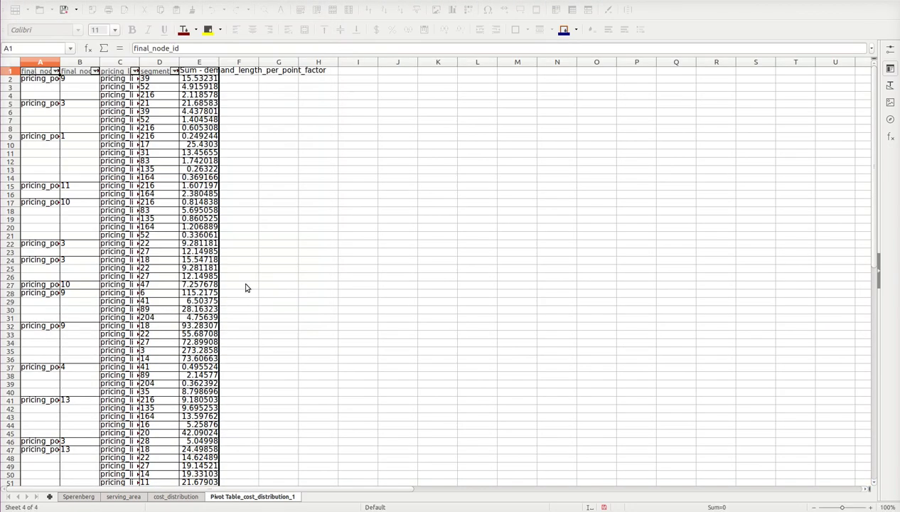
- Fit all column widths and row heights of the pivot table sheet to their contents
{"action": "left_click", "coordinate": [12, 64]}
{"action": "double_click", "coordinate": [61, 62]}
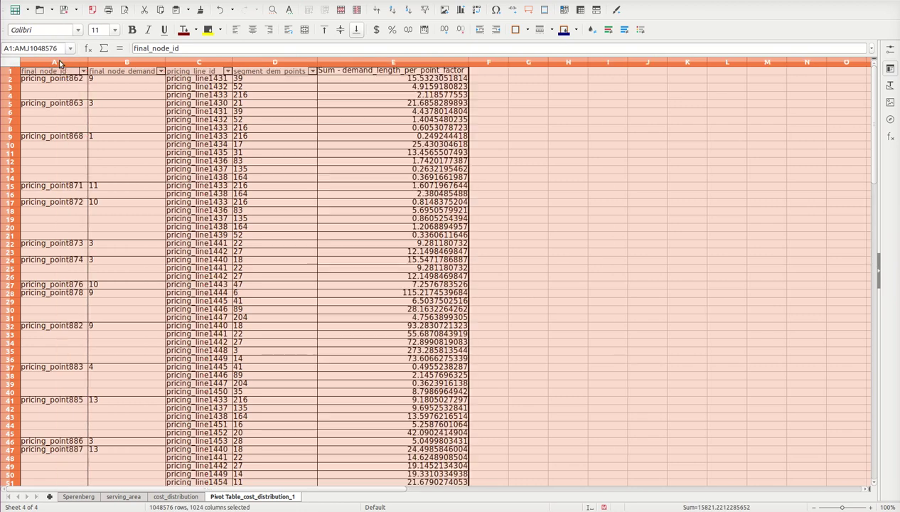
{"action": "left_click", "coordinate": [70, 82]}
{"action": "left_click", "coordinate": [9, 63]}
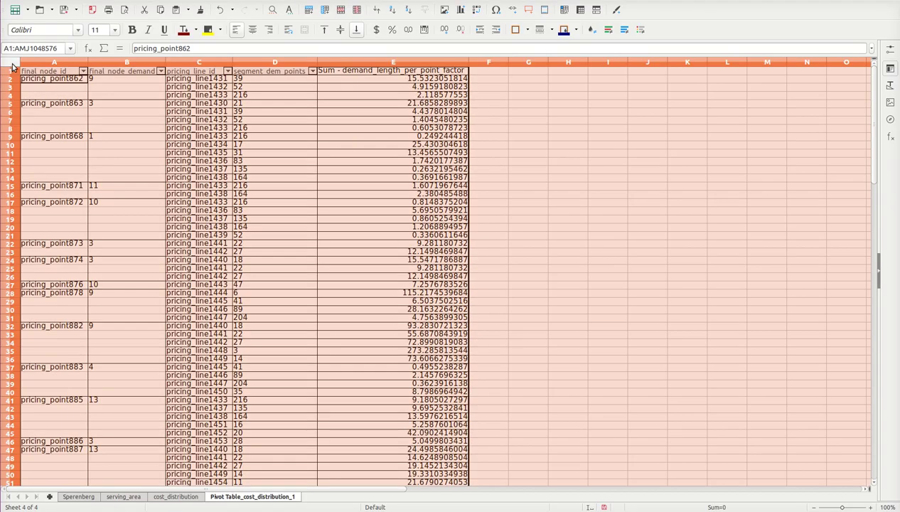
{"action": "double_click", "coordinate": [10, 99]}
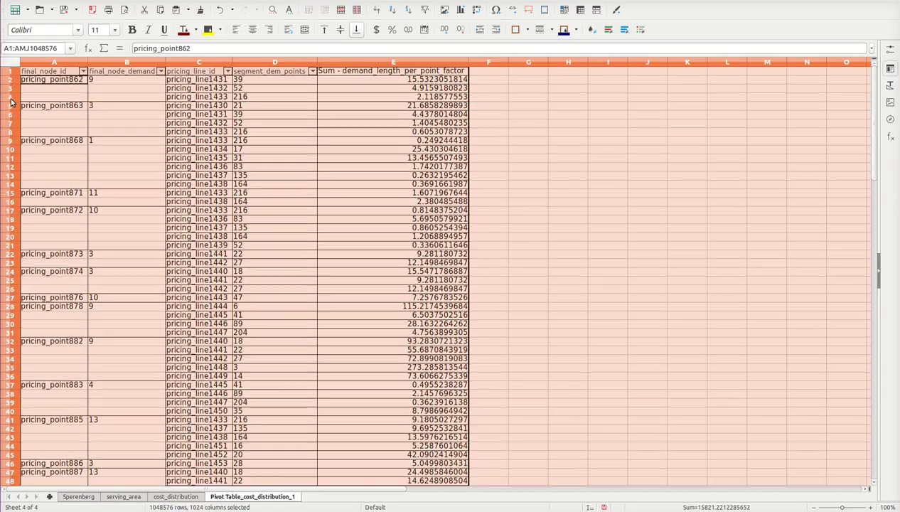
{"action": "left_click", "coordinate": [173, 116]}
{"action": "left_click_drag", "start_coordinate": [467, 64], "coordinate": [429, 64]}
{"action": "key", "text": "ctrl+z"}
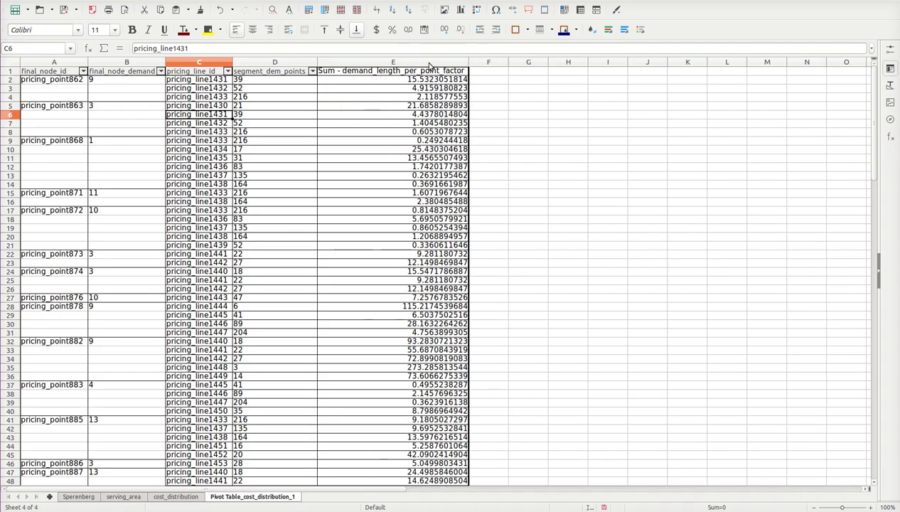
- Check the final_node_demand and segment_dem_points values of pricing_point862 in the pivot table
{"action": "left_click", "coordinate": [58, 81]}
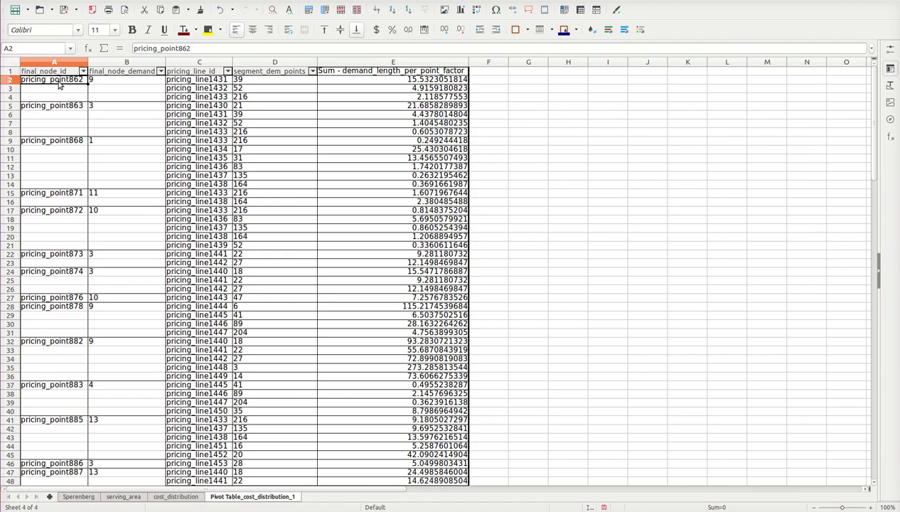
{"action": "left_click", "coordinate": [123, 85]}
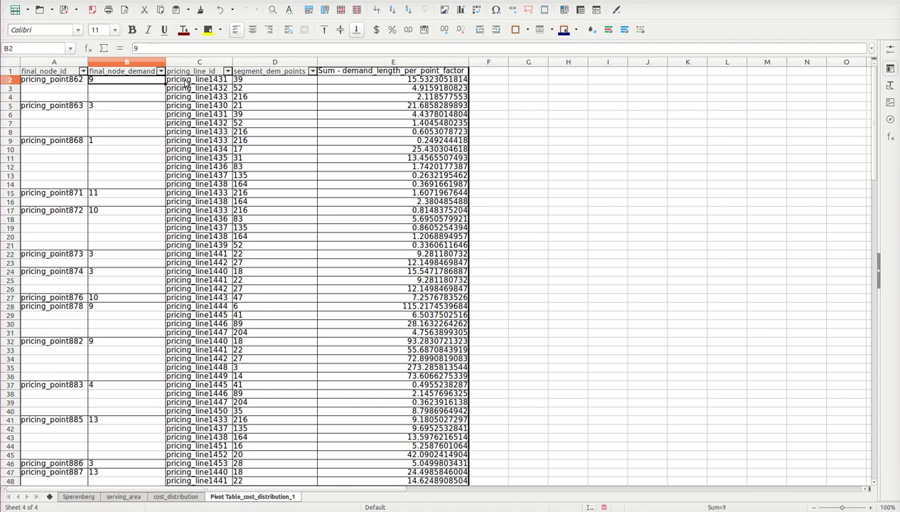
{"action": "left_click", "coordinate": [271, 83]}
{"action": "left_click", "coordinate": [281, 90]}
{"action": "left_click", "coordinate": [280, 98]}
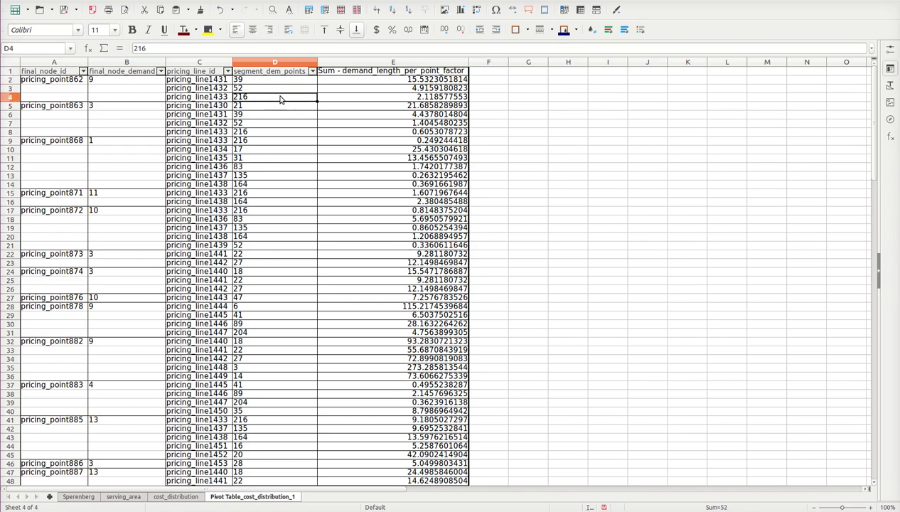
- Edit the pivot table layout to add demand_factor as a second data field, and fit the new column's width to its contents
{"action": "right_click", "coordinate": [257, 133]}
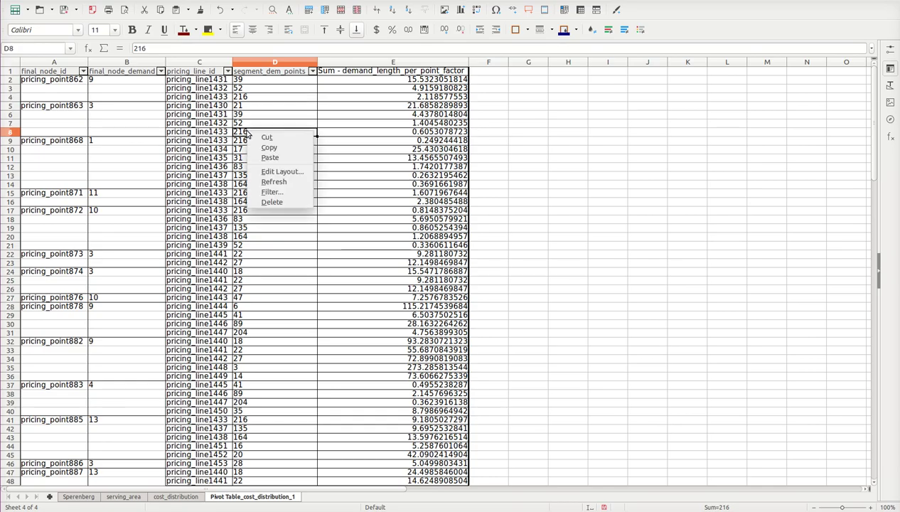
{"action": "left_click", "coordinate": [282, 172]}
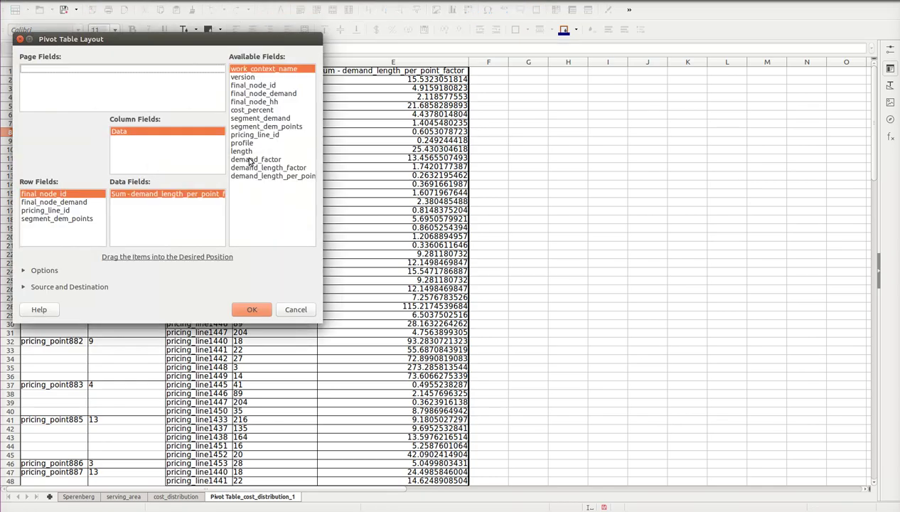
{"action": "left_click_drag", "start_coordinate": [254, 159], "coordinate": [155, 205]}
{"action": "left_click", "coordinate": [155, 204]}
{"action": "left_click", "coordinate": [155, 194]}
{"action": "left_click", "coordinate": [251, 309]}
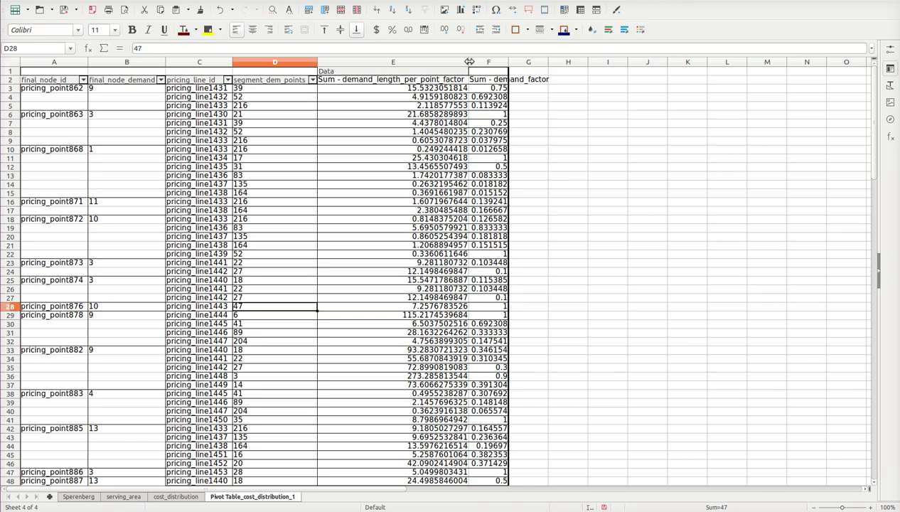
{"action": "double_click", "coordinate": [506, 66]}
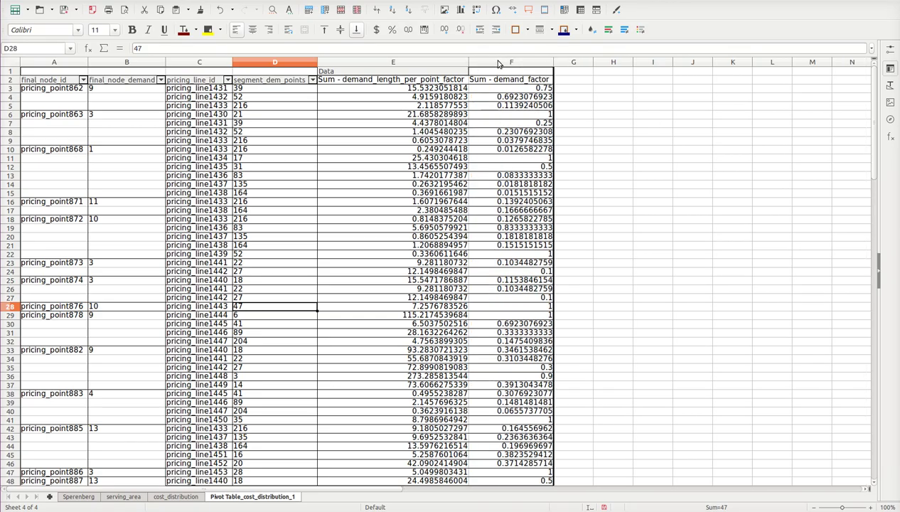
- Move demand_factor ahead of demand_length_per_point_factor in the pivot table's data fields and format the demand_factor column as percent
{"action": "right_click", "coordinate": [364, 135]}
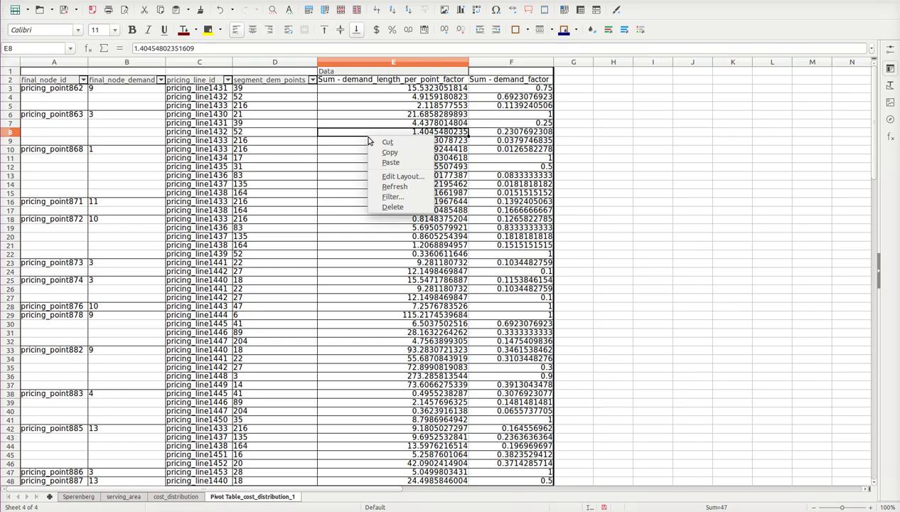
{"action": "left_click", "coordinate": [389, 182]}
{"action": "left_click_drag", "start_coordinate": [160, 216], "coordinate": [153, 218]}
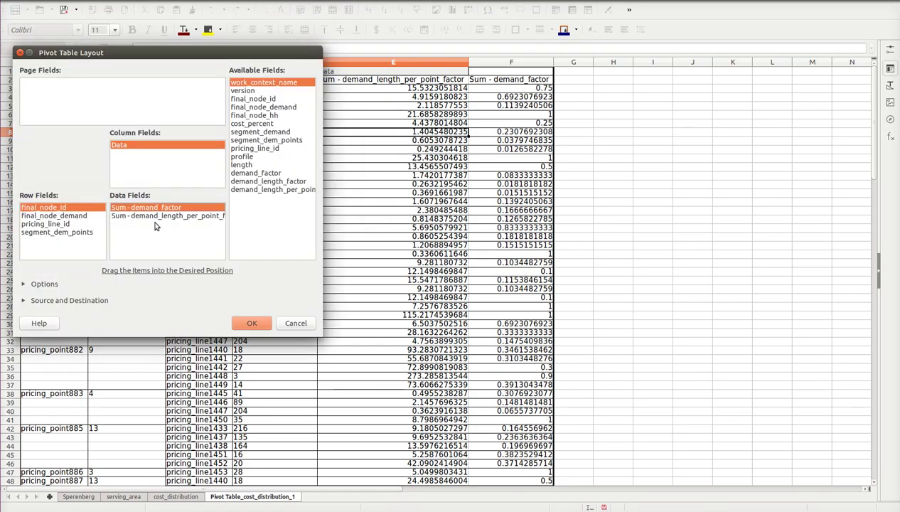
{"action": "left_click", "coordinate": [246, 321]}
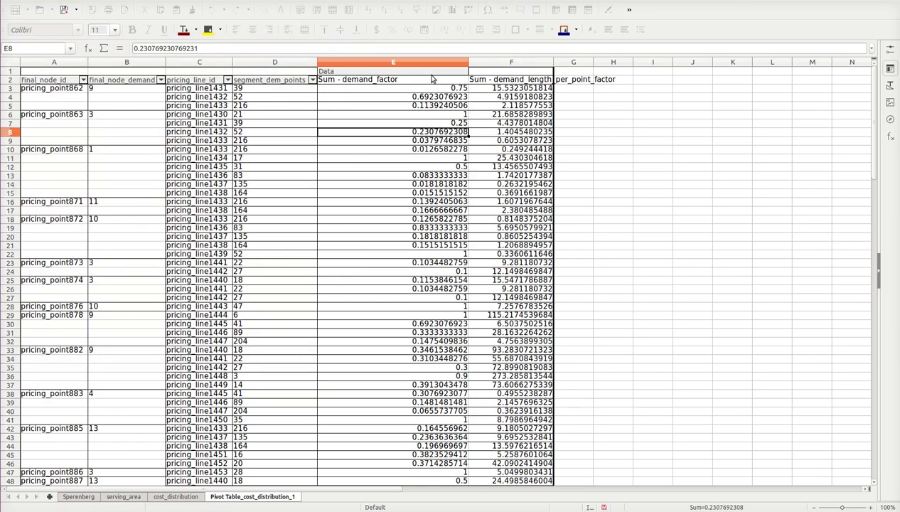
{"action": "left_click", "coordinate": [426, 65]}
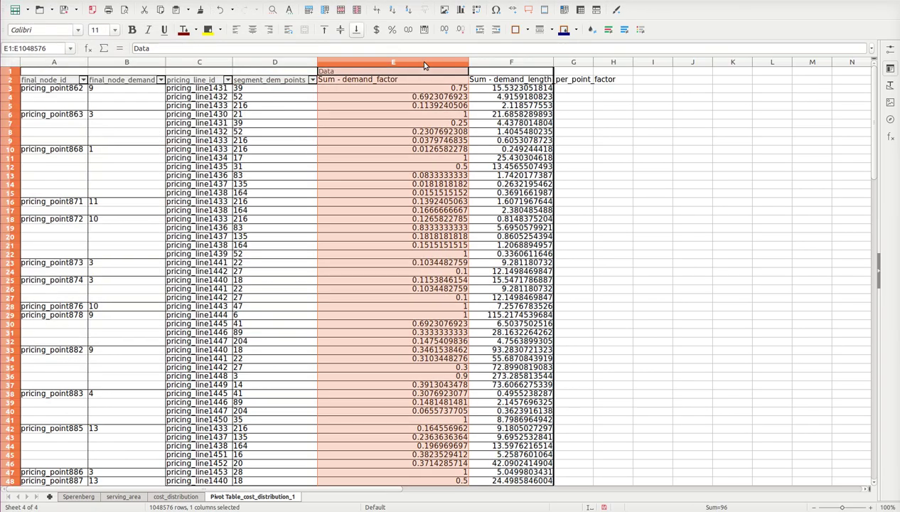
{"action": "left_click", "coordinate": [391, 30]}
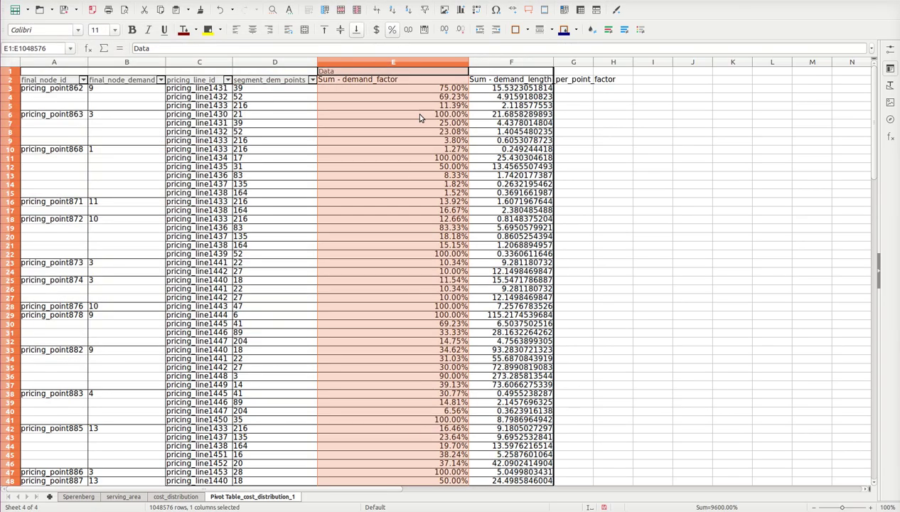
- Examine the demand_factor percentages of pricing_point863 and all pivot table rows belonging to pricing_point868
{"action": "left_click", "coordinate": [420, 116]}
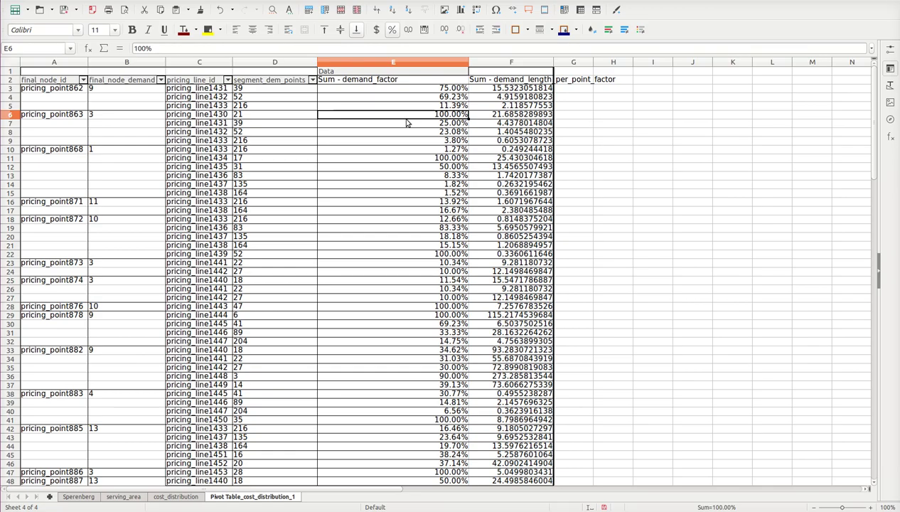
{"action": "left_click", "coordinate": [407, 125]}
{"action": "left_click", "coordinate": [408, 133]}
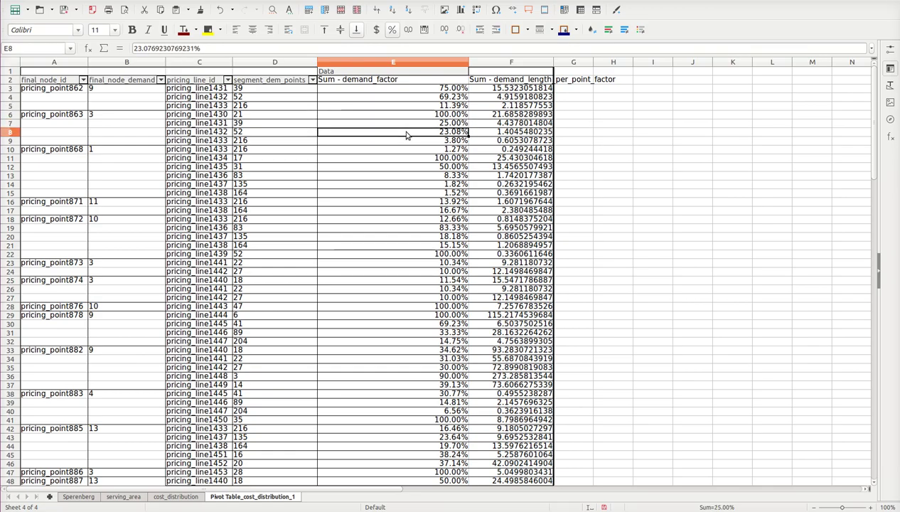
{"action": "left_click_drag", "start_coordinate": [410, 157], "coordinate": [407, 182]}
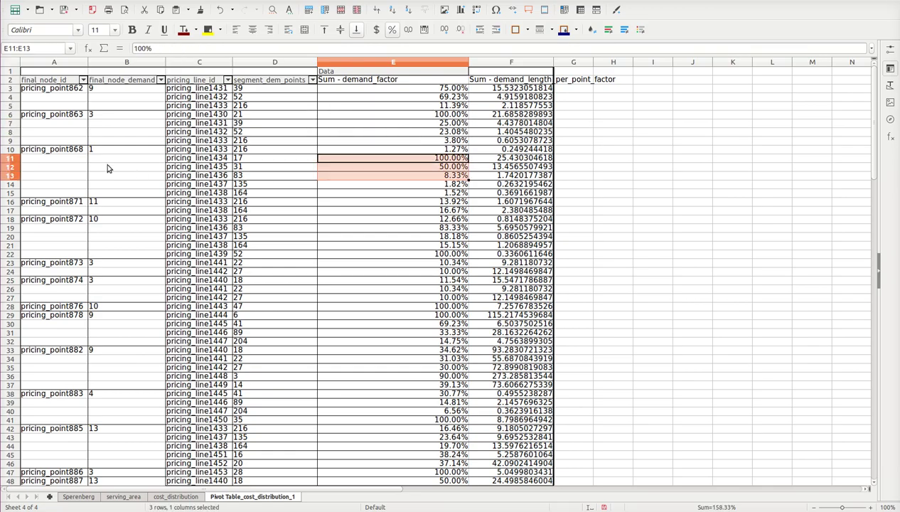
{"action": "left_click_drag", "start_coordinate": [90, 151], "coordinate": [485, 192]}
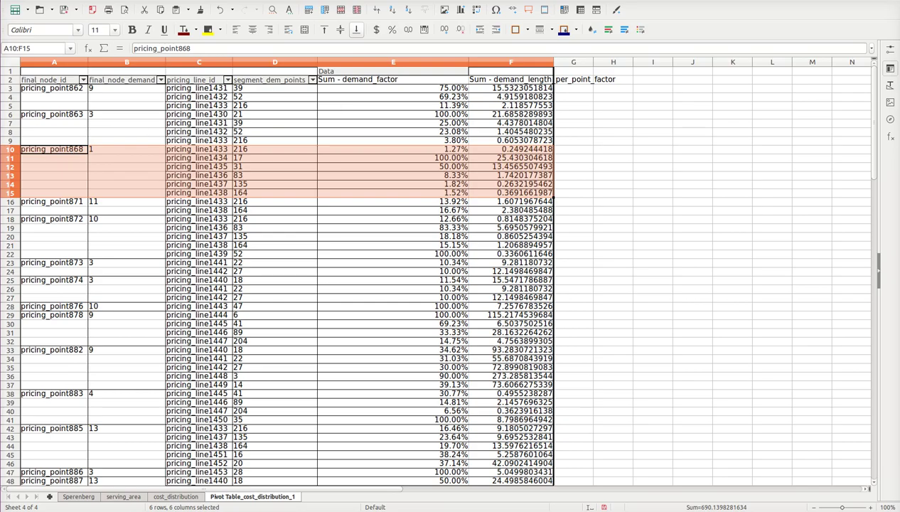
- Switch to QGIS, hide the Plan - Sperenberg layers, and show the Pricing point layer with its node categories expanded
{"action": "right_click", "coordinate": [1, 130]}
{"action": "left_click", "coordinate": [23, 174]}
{"action": "left_click", "coordinate": [425, 291]}
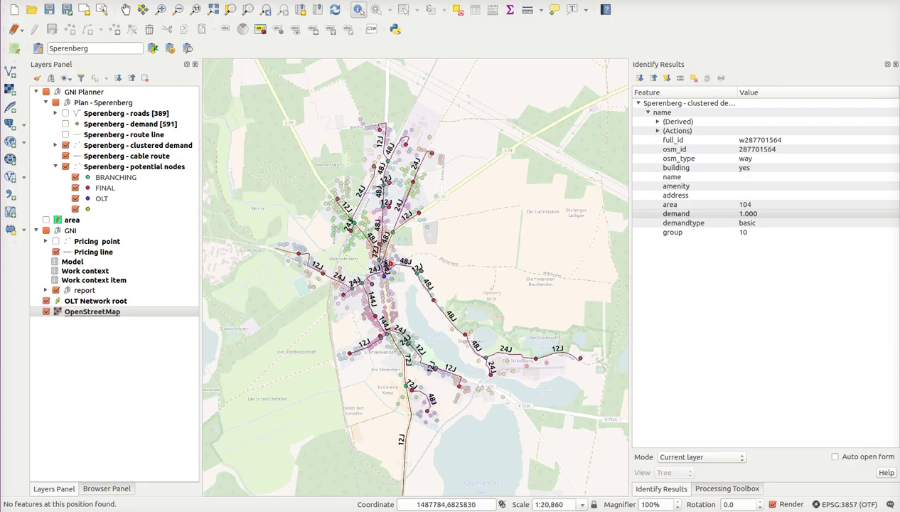
{"action": "scroll", "coordinate": [382, 261], "scroll_direction": "up", "scroll_amount": 1}
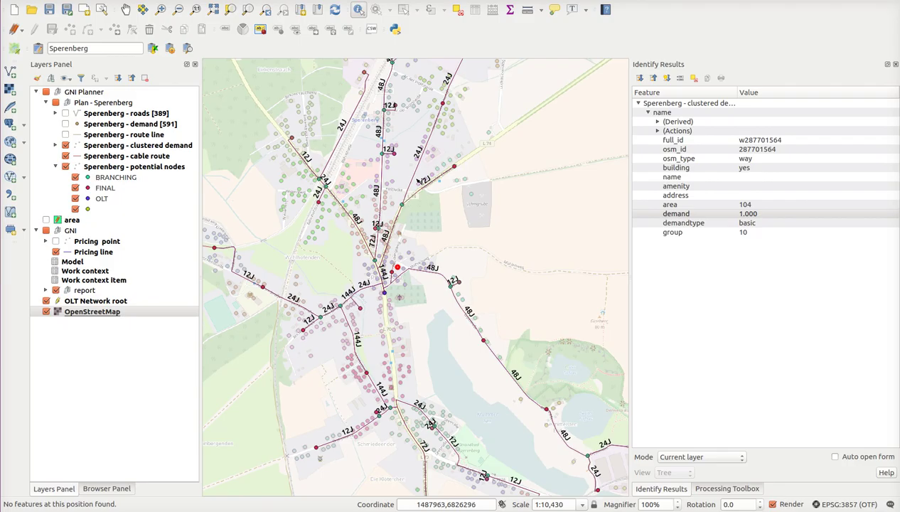
{"action": "left_click", "coordinate": [56, 103]}
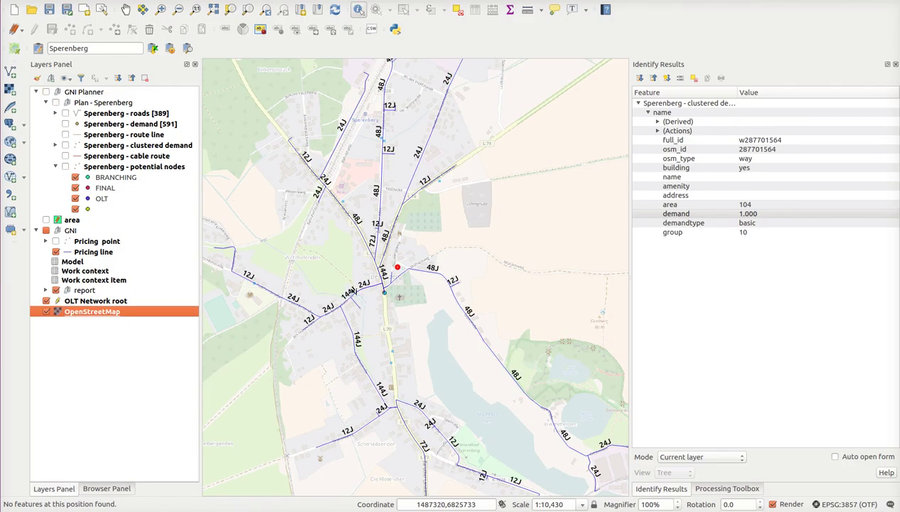
{"action": "left_click", "coordinate": [56, 242]}
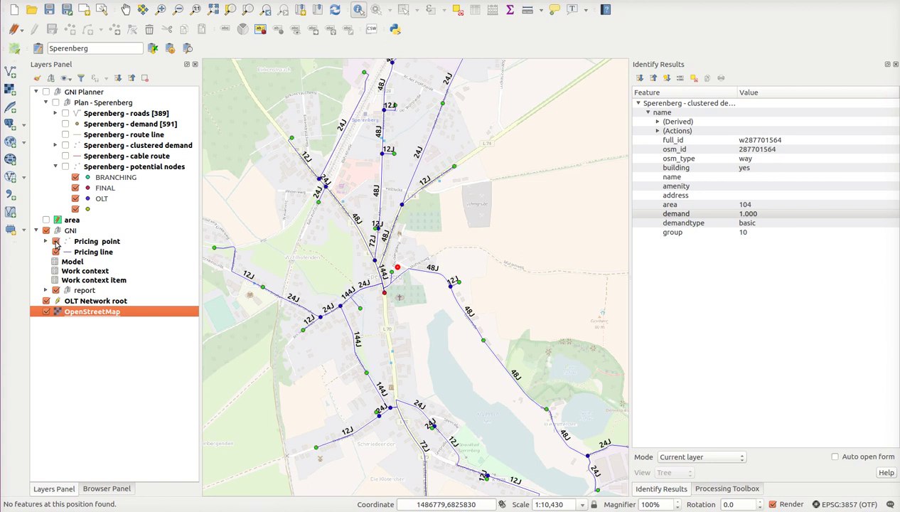
{"action": "left_click", "coordinate": [45, 242]}
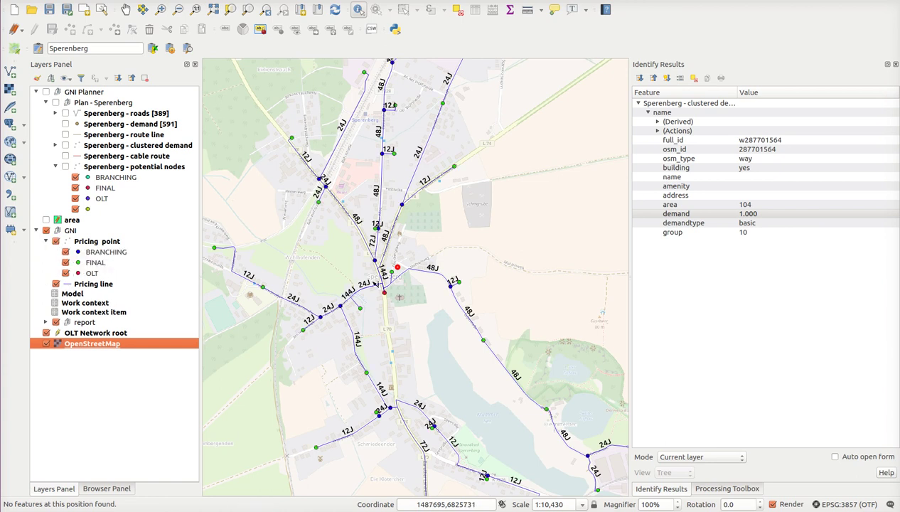
{"action": "scroll", "coordinate": [381, 282], "scroll_direction": "down", "scroll_amount": 1}
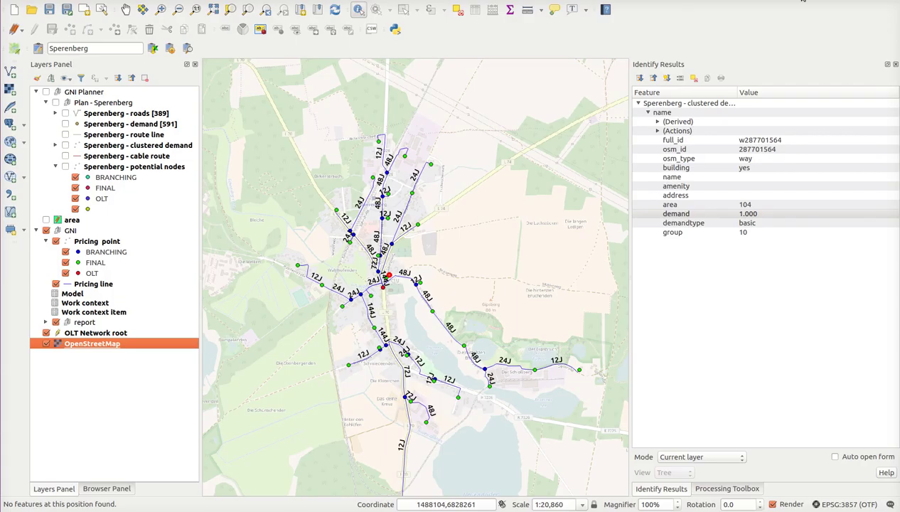
{"action": "left_click", "coordinate": [803, 0]}
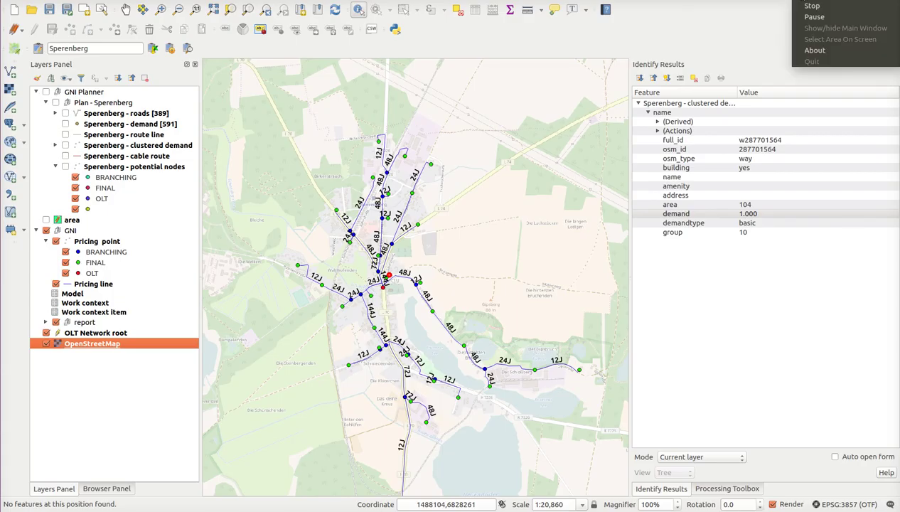